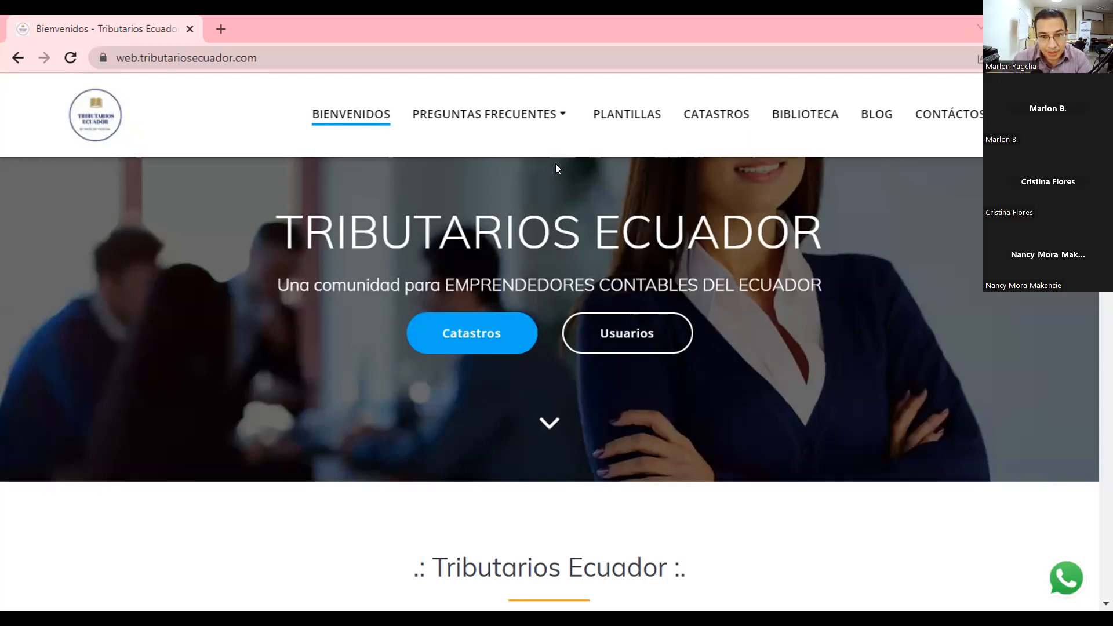
# Open the PLANTILLAS page and scroll to the Superintendencia de Compañías templates.
pyautogui.click(618, 116)
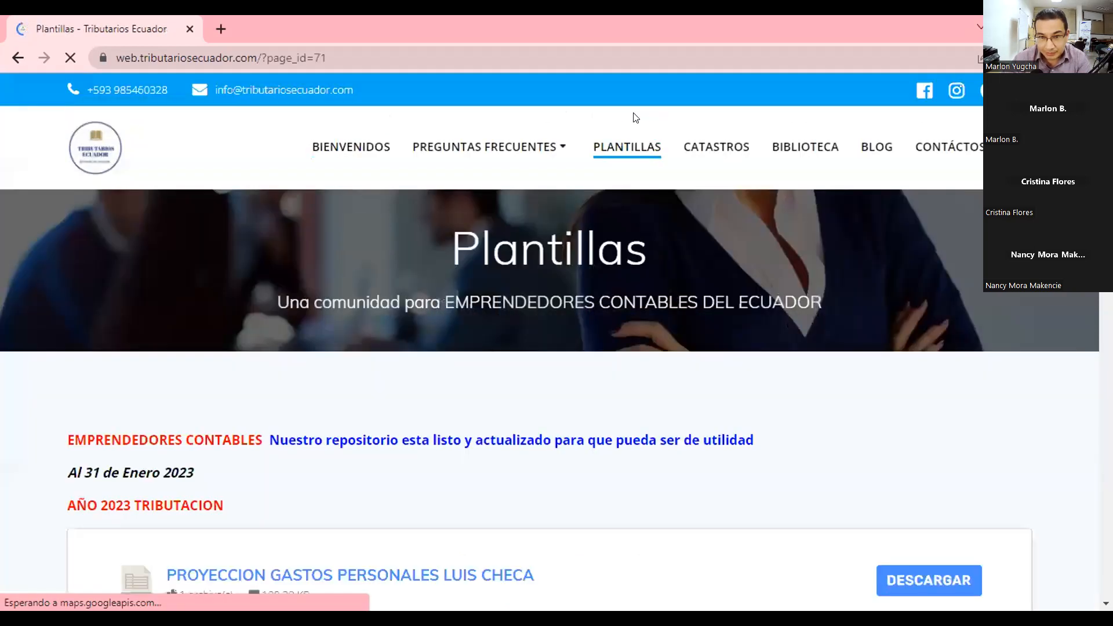
pyautogui.scroll(-4, 496, 316)
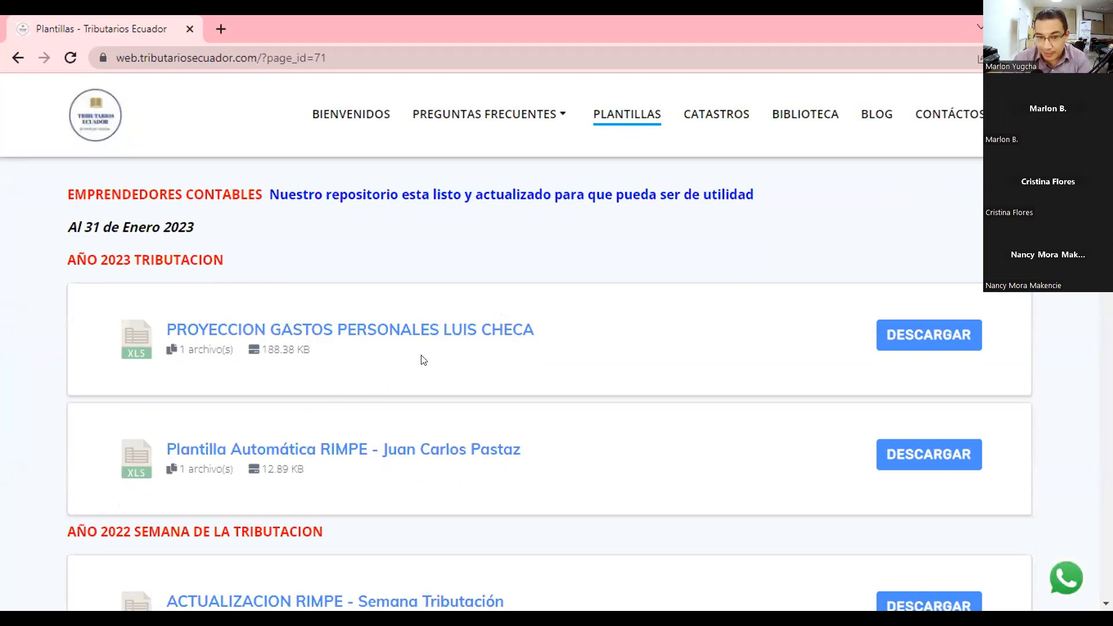
pyautogui.scroll(-2, 424, 360)
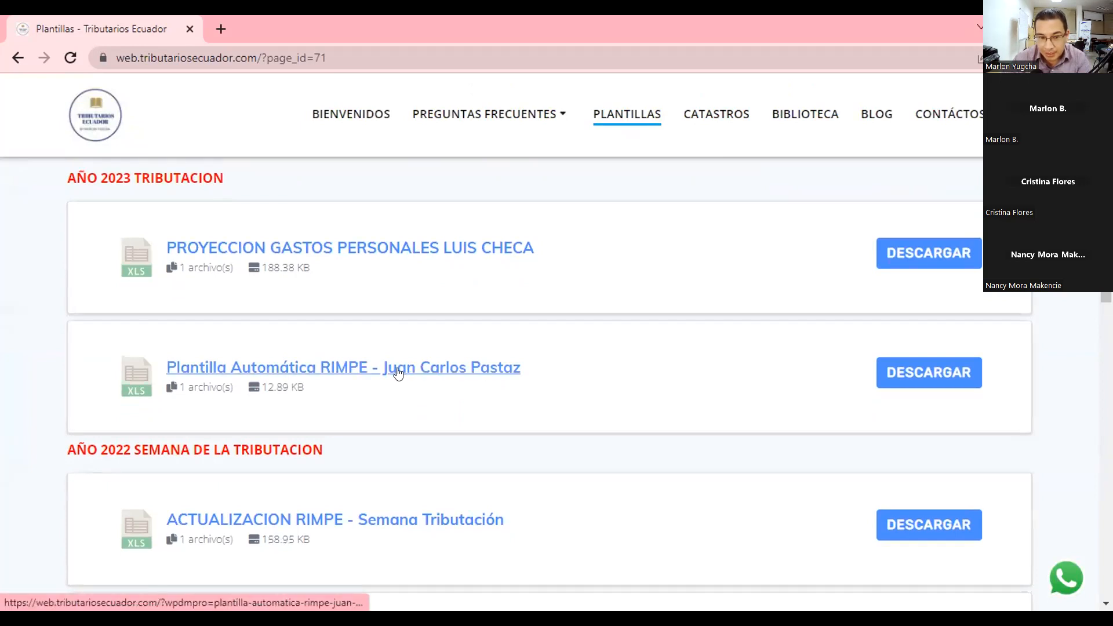
pyautogui.scroll(-10, 399, 372)
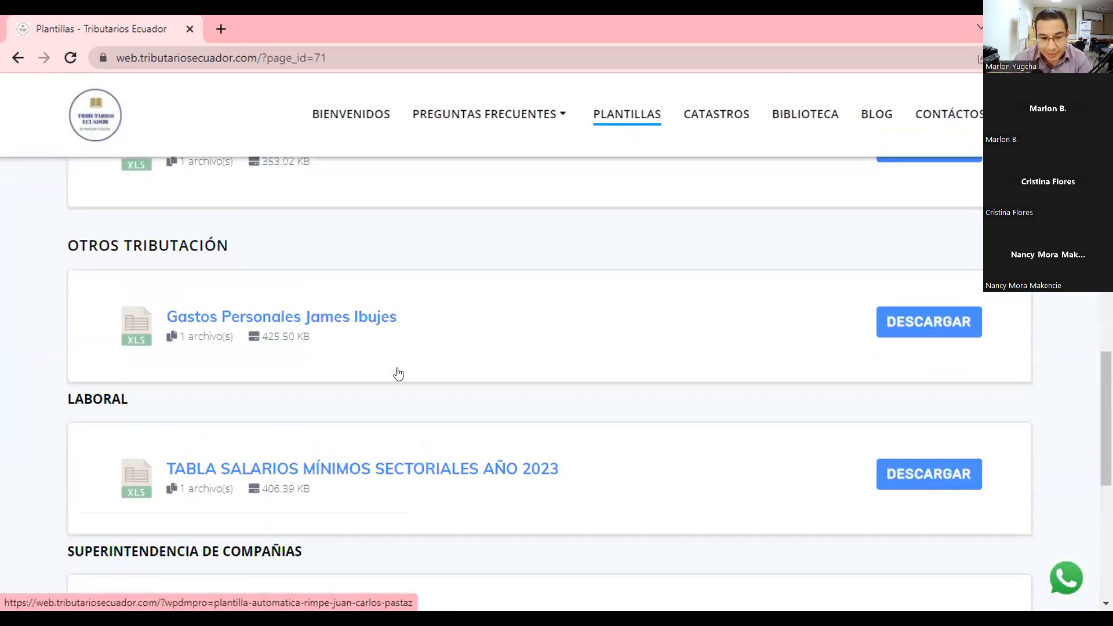
pyautogui.scroll(1, 399, 373)
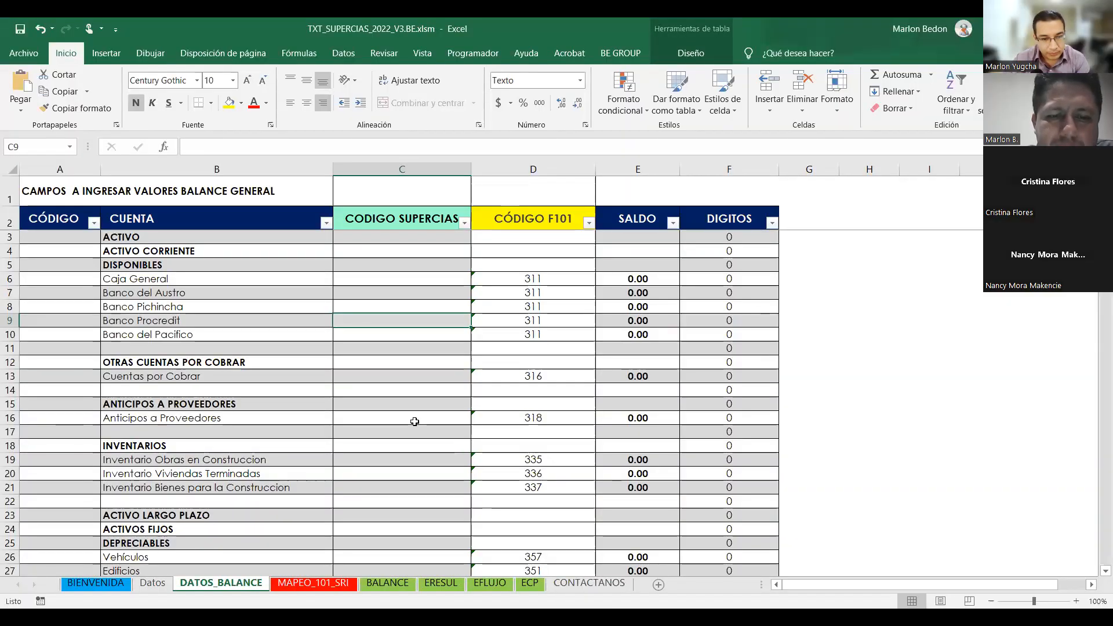
# Select a cell in DATOS_BALANCE, then switch with Alt+Tab to the Libro1 workbook.
pyautogui.click(415, 421)
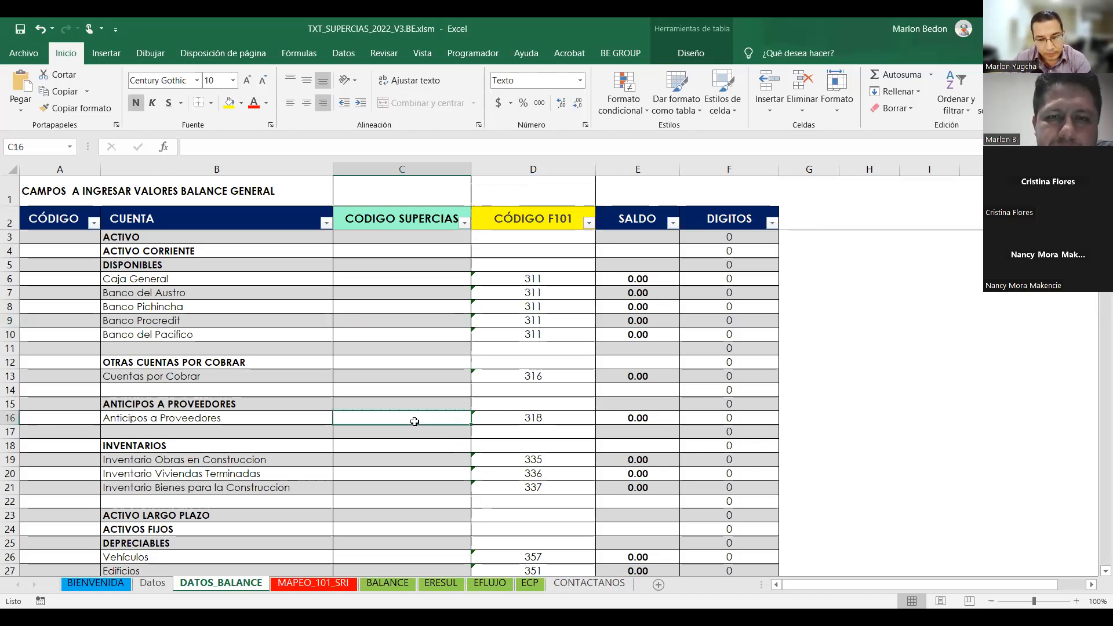
pyautogui.hotkey('alt', 'Tab')
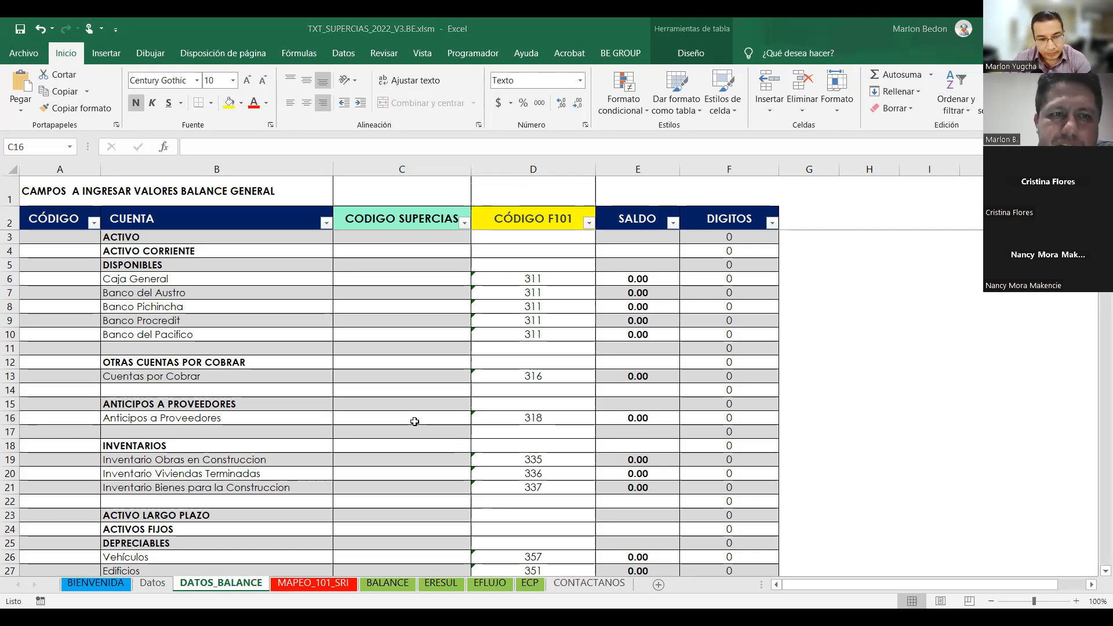
pyautogui.hotkey('alt', 'Tab')
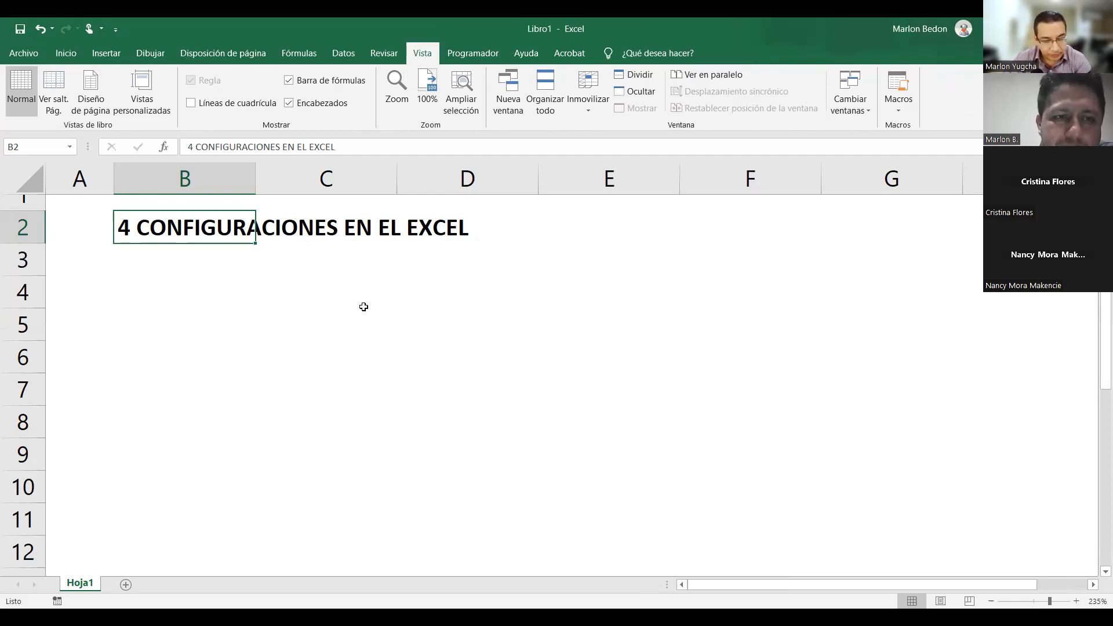
# Enter '1.- Configuracion Regional' in cell C4.
pyautogui.click(273, 287)
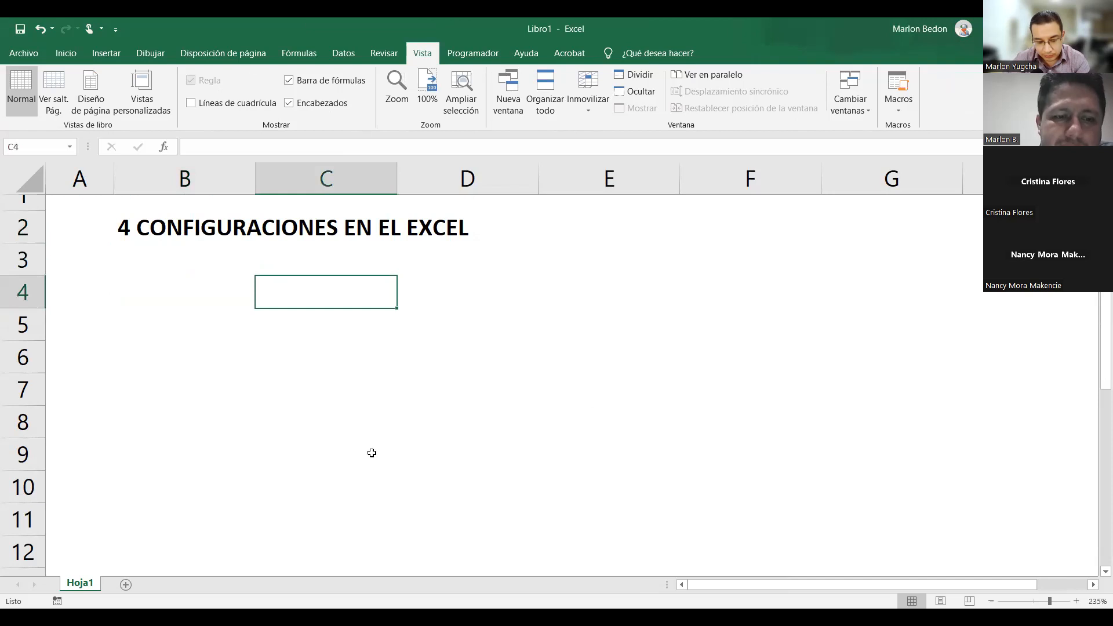
pyautogui.write('1')
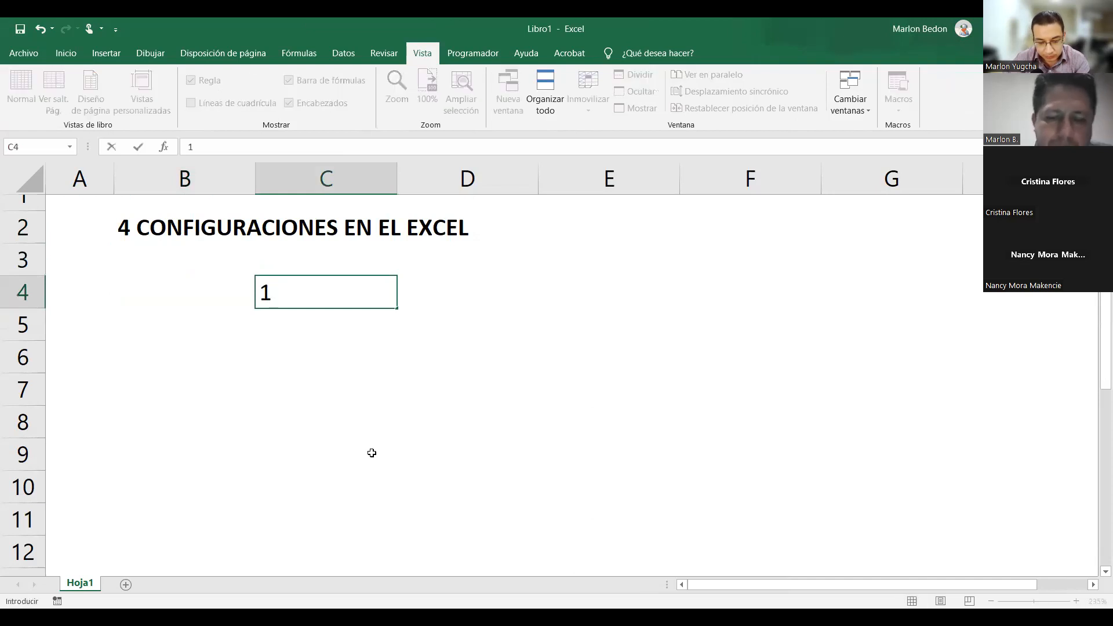
pyautogui.write('.- cON')
pyautogui.press('BackSpace')
pyautogui.press('BackSpace')
pyautogui.press('BackSpace')
pyautogui.write('Congi')
pyautogui.press('BackSpace')
pyautogui.press('BackSpace')
pyautogui.write('figuracion')
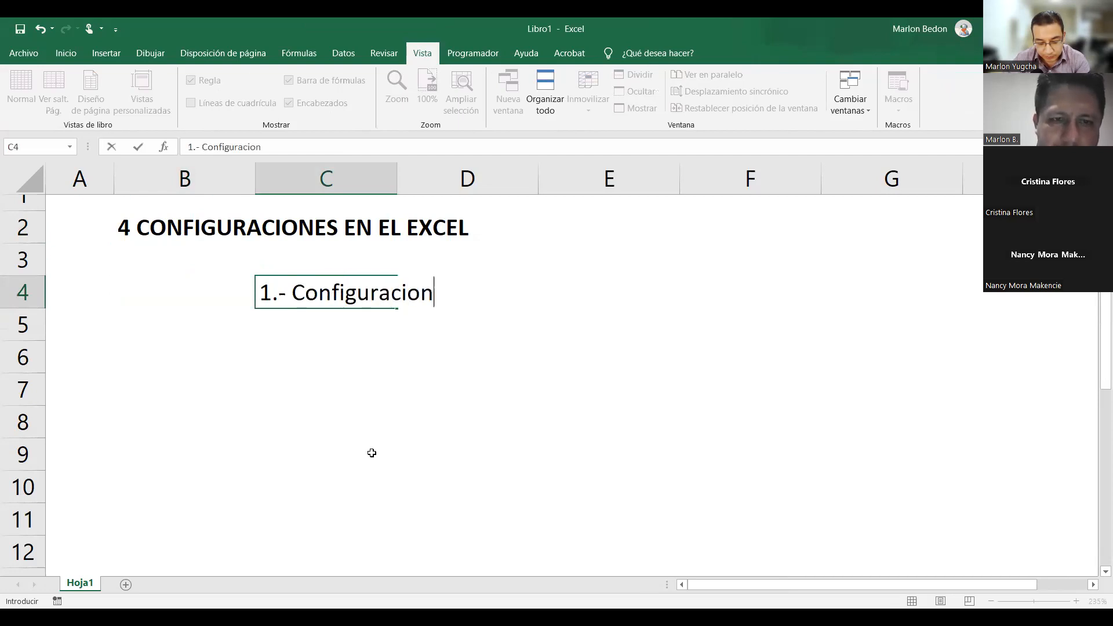
pyautogui.write(' Regional')
pyautogui.press('Return')
# Make the C4 note bold with a bright blue font colour.
pyautogui.press('Up')
pyautogui.hotkey('ctrl', 'n')
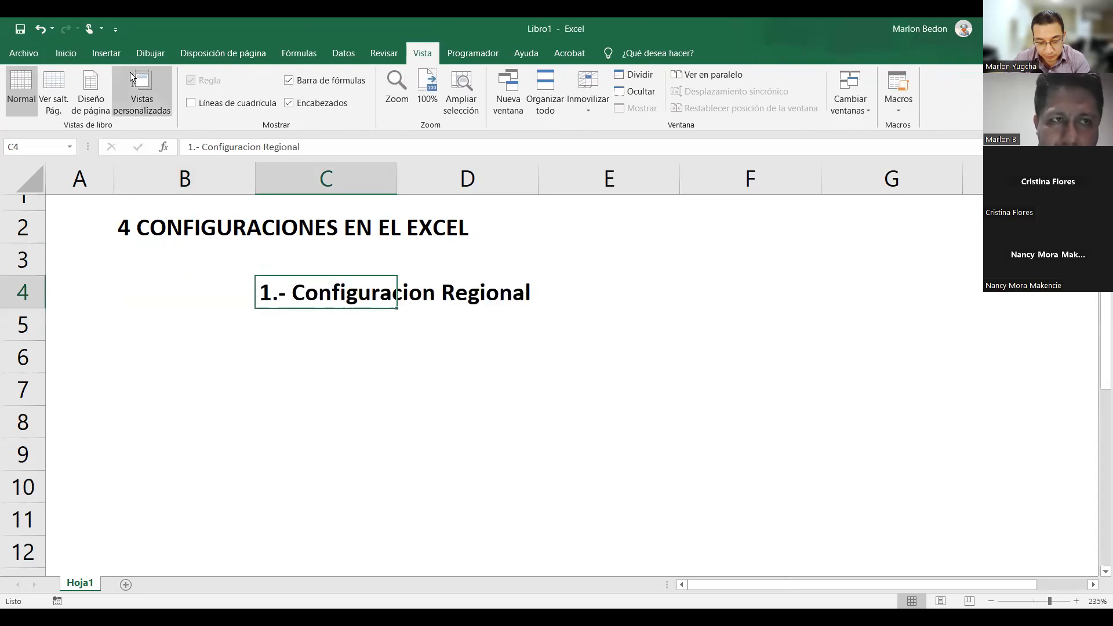
pyautogui.click(65, 53)
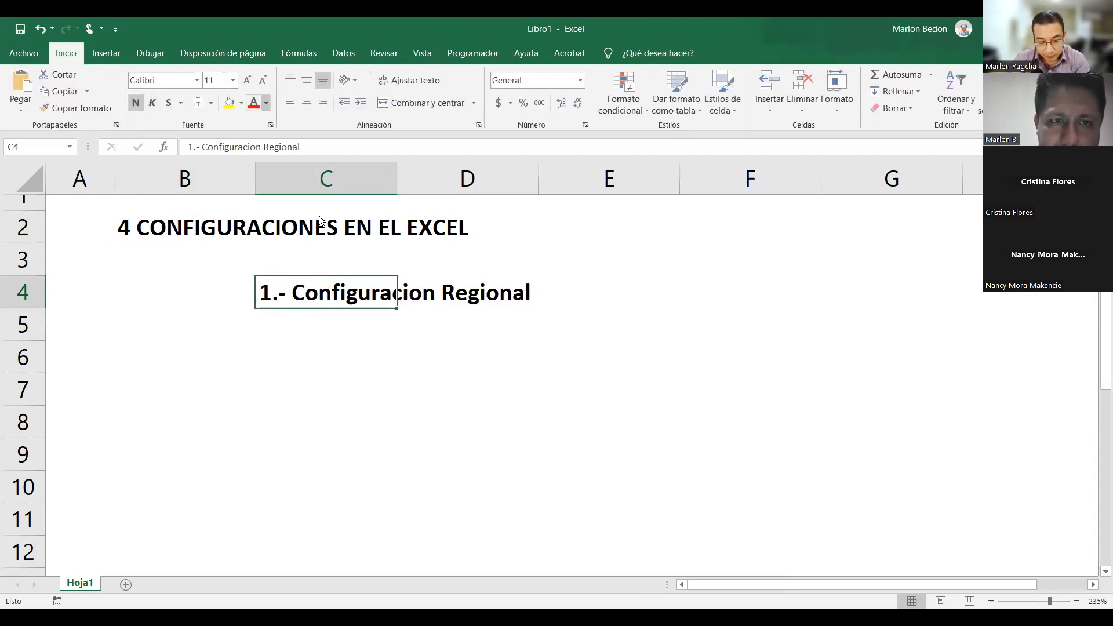
pyautogui.click(346, 230)
pyautogui.click(266, 104)
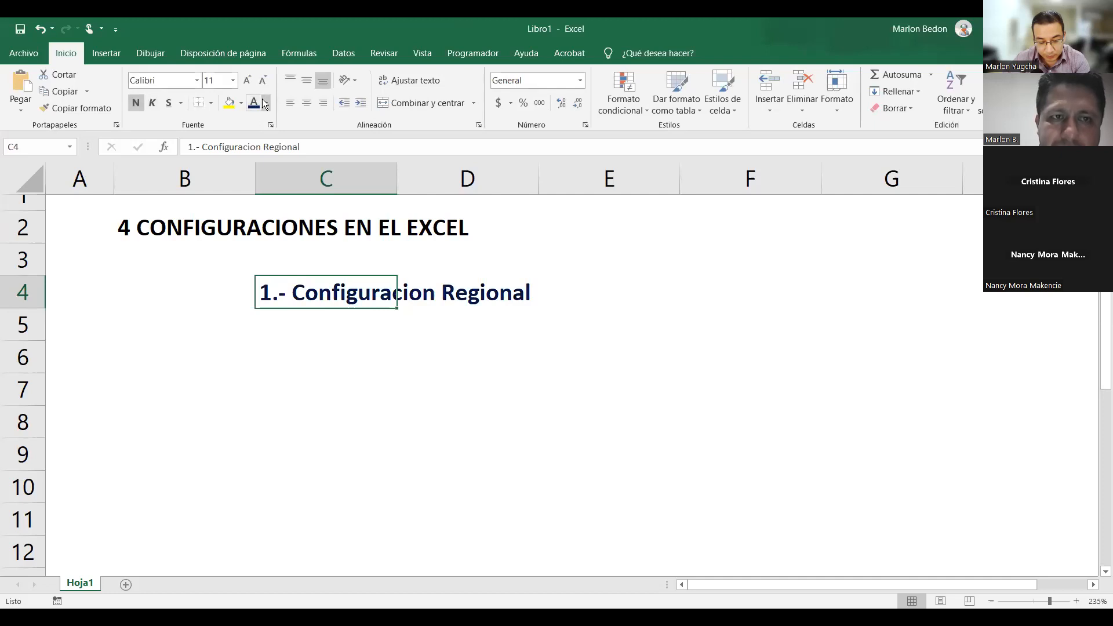
pyautogui.click(334, 232)
pyautogui.click(379, 343)
pyautogui.scroll(1, 432, 337)
pyautogui.click(341, 293)
# Copy the C4 formatting to E4 and enter 'simbolo decimal .' there.
pyautogui.press('Right')
pyautogui.press('Right')
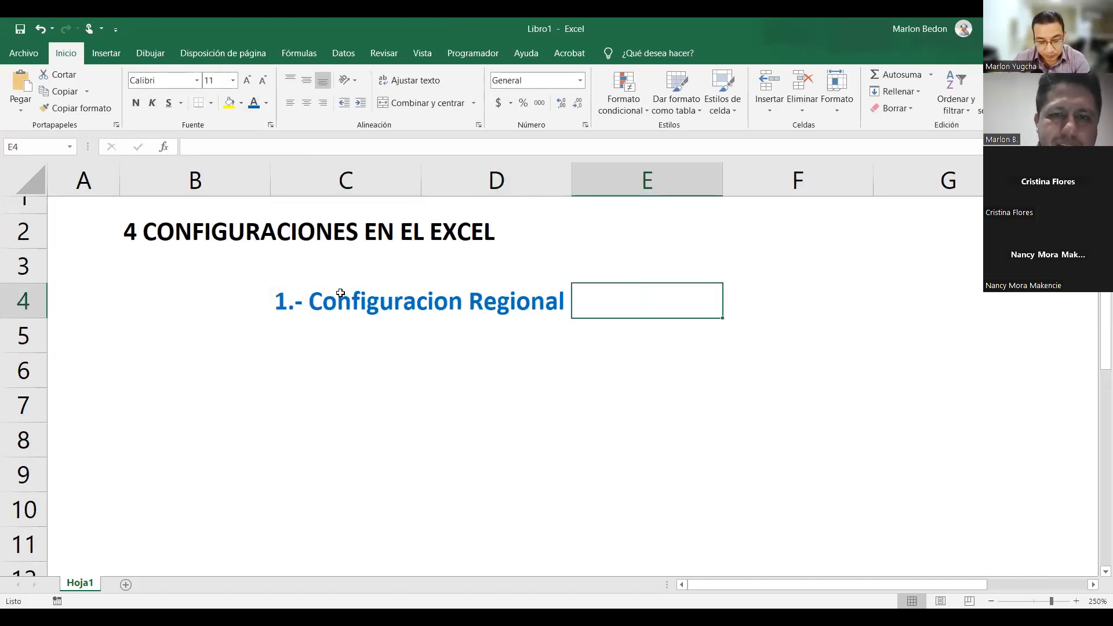
pyautogui.write('sim')
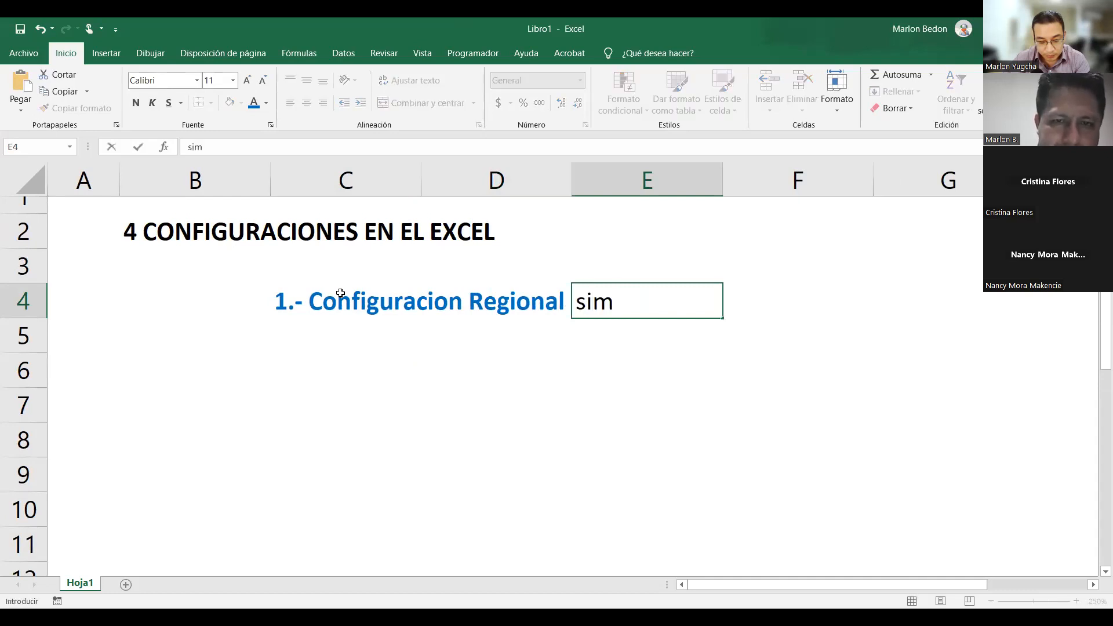
pyautogui.press('Escape')
pyautogui.press('Left')
pyautogui.press('Left')
pyautogui.press('Left')
pyautogui.press('Right')
pyautogui.hotkey('ctrl', 'c')
pyautogui.press('Right')
pyautogui.press('Right')
pyautogui.hotkey('ctrl', 'v')
pyautogui.write('simbolo deci')
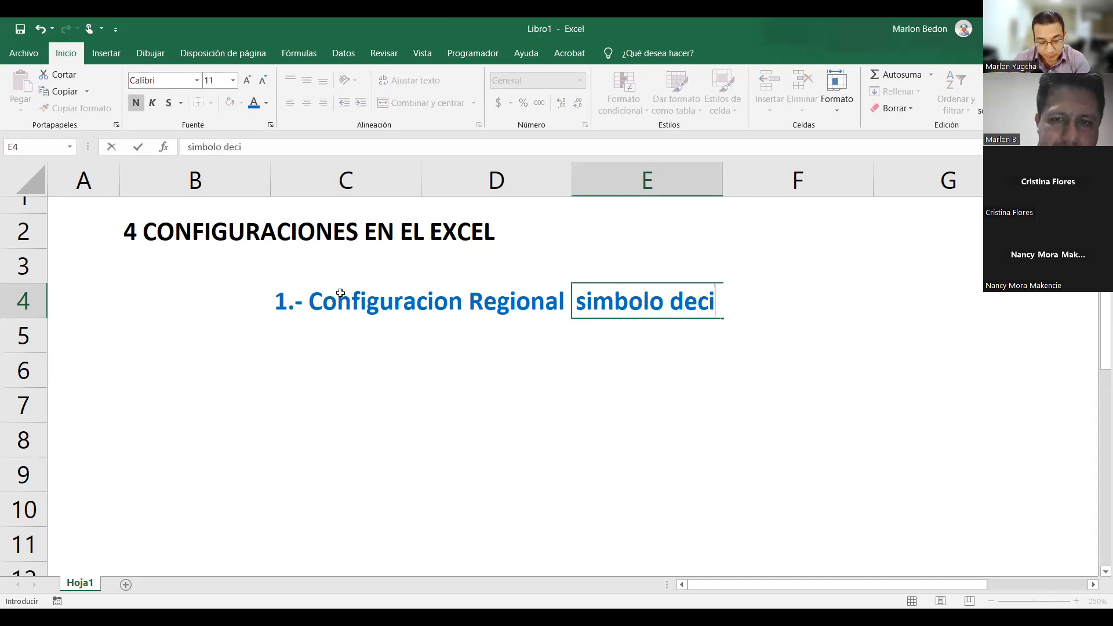
pyautogui.write('mal    .')
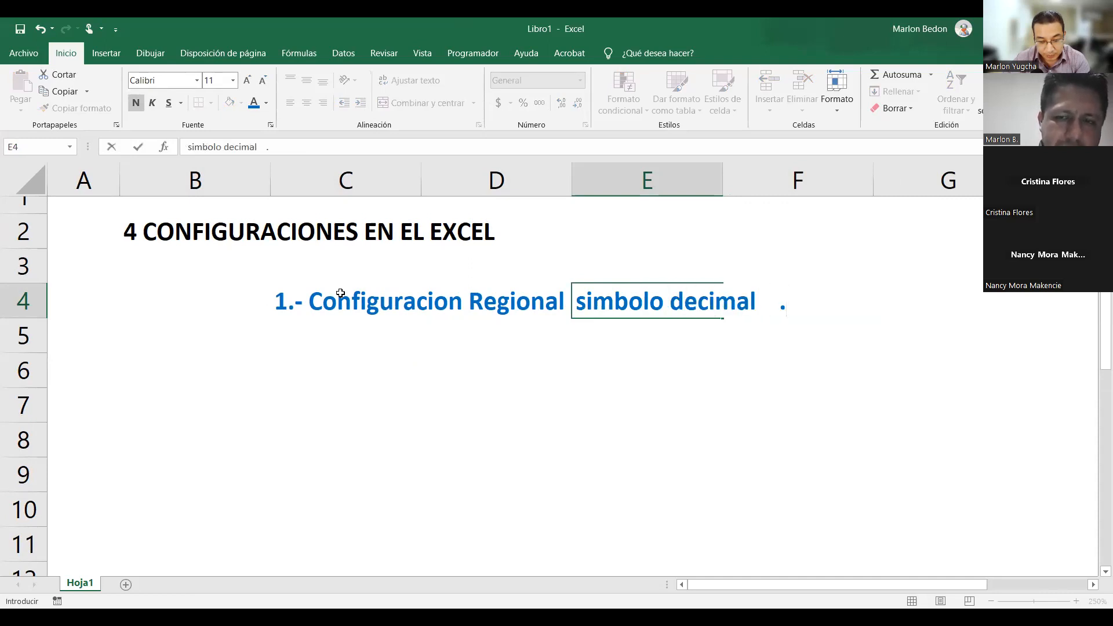
pyautogui.press('Return')
pyautogui.press('Up')
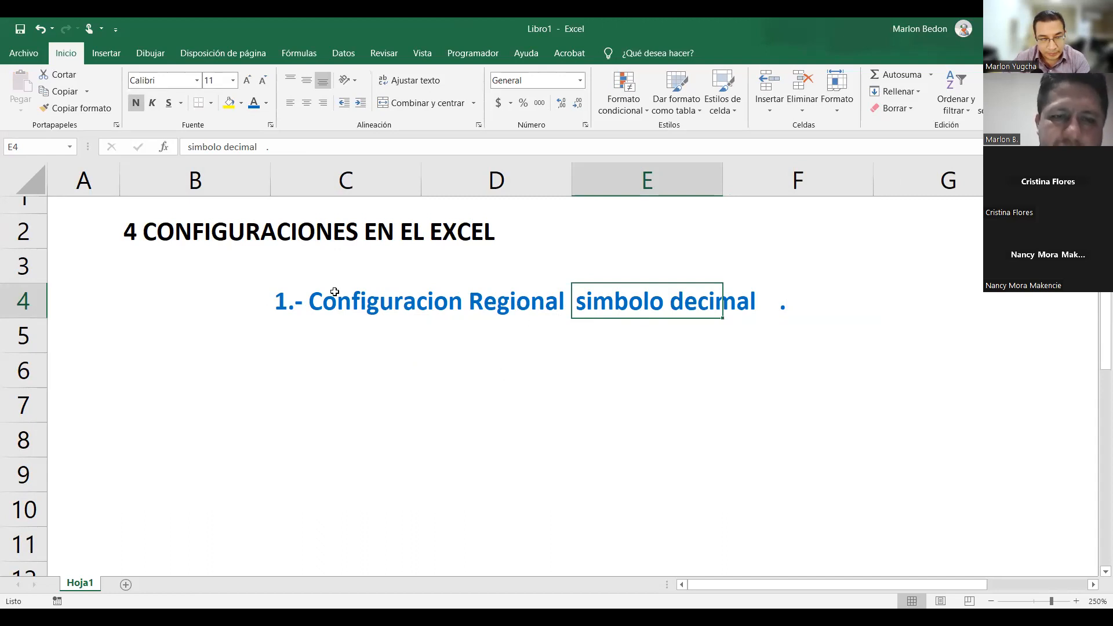
pyautogui.click(311, 300)
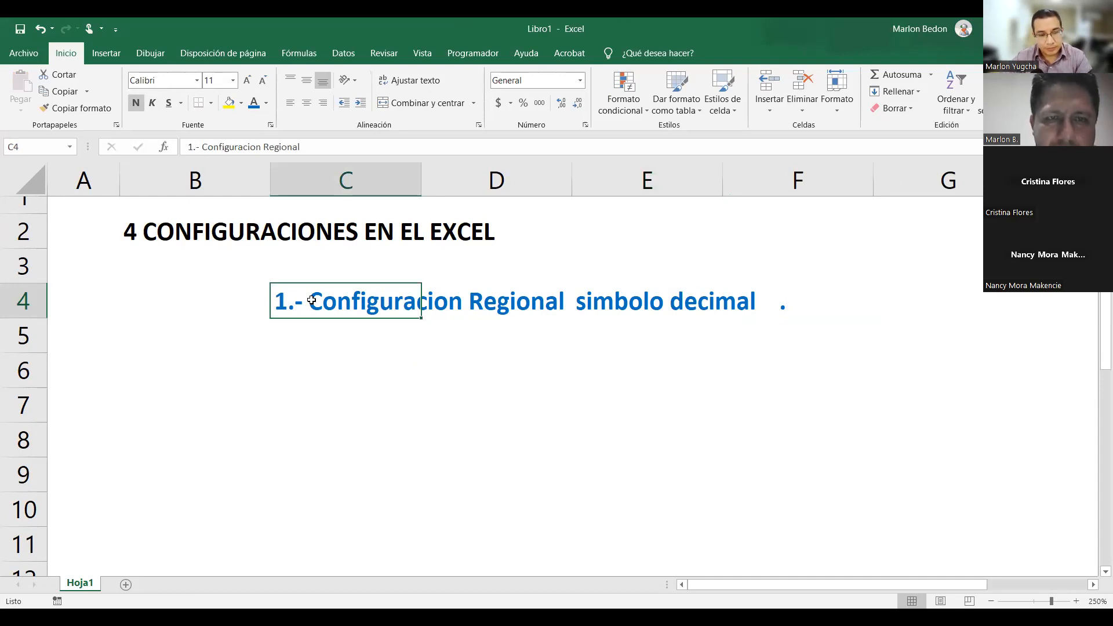
pyautogui.press('super')
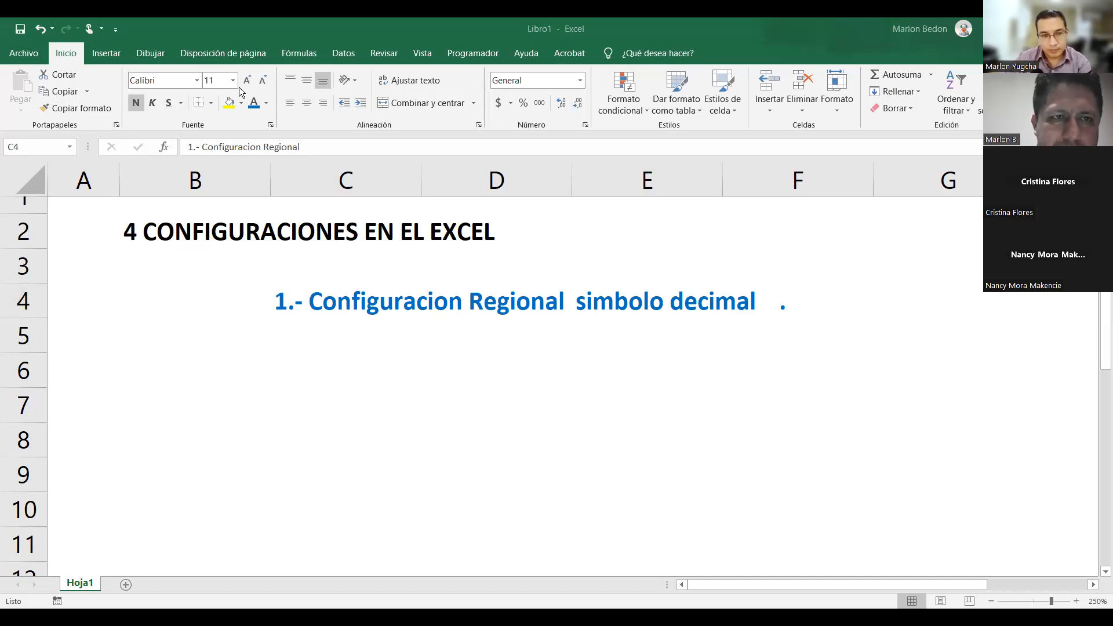
pyautogui.press('Return')
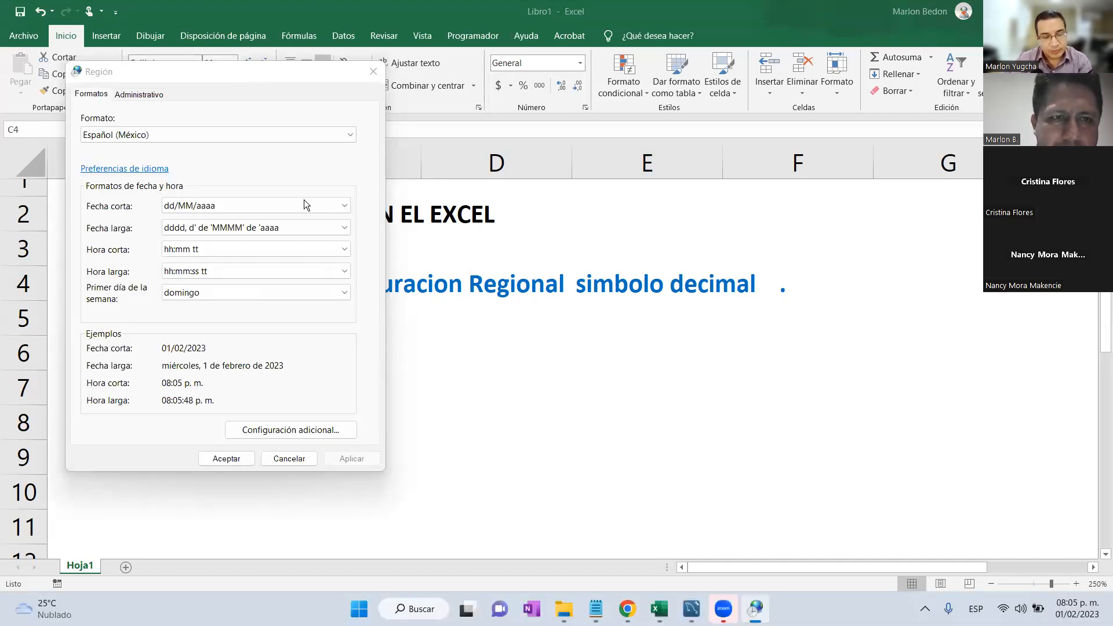
pyautogui.moveTo(314, 96); pyautogui.dragTo(376, 79)
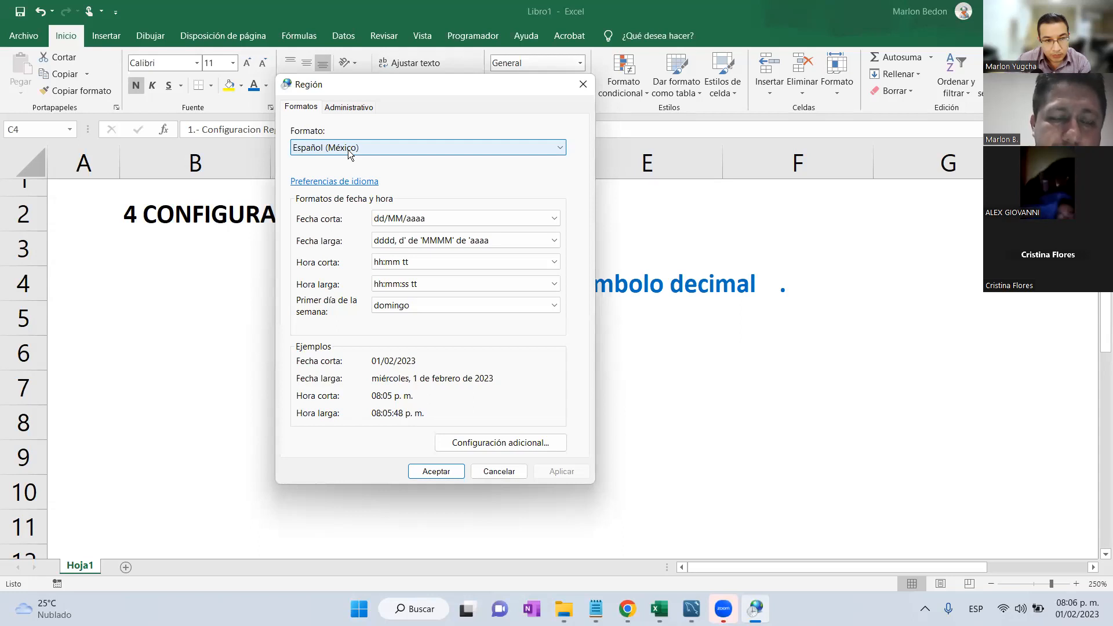
pyautogui.click(520, 445)
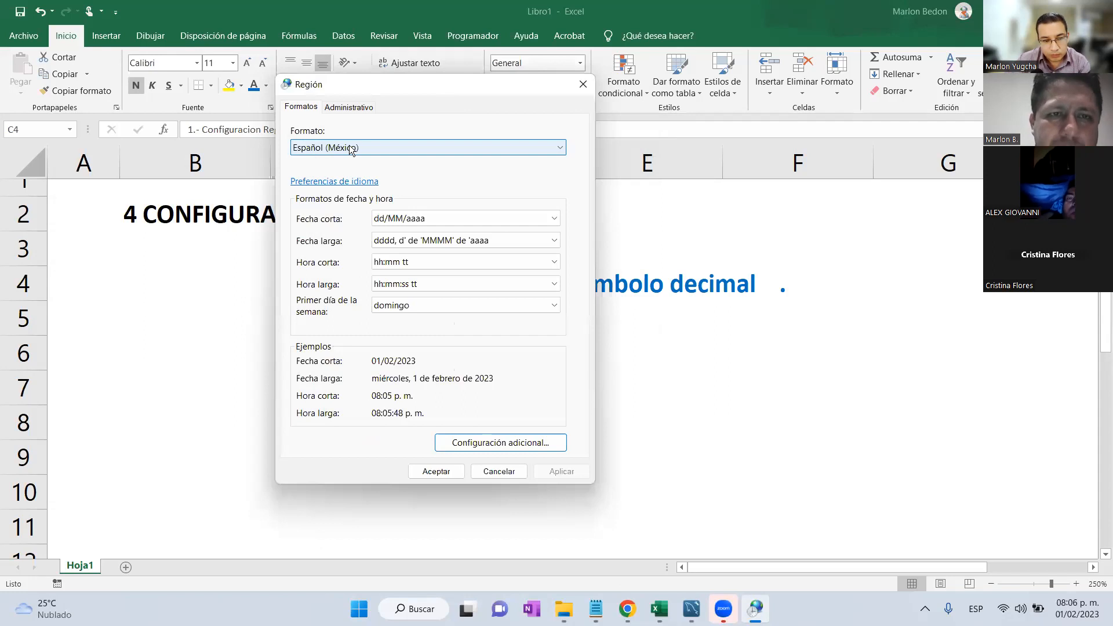
pyautogui.click(429, 472)
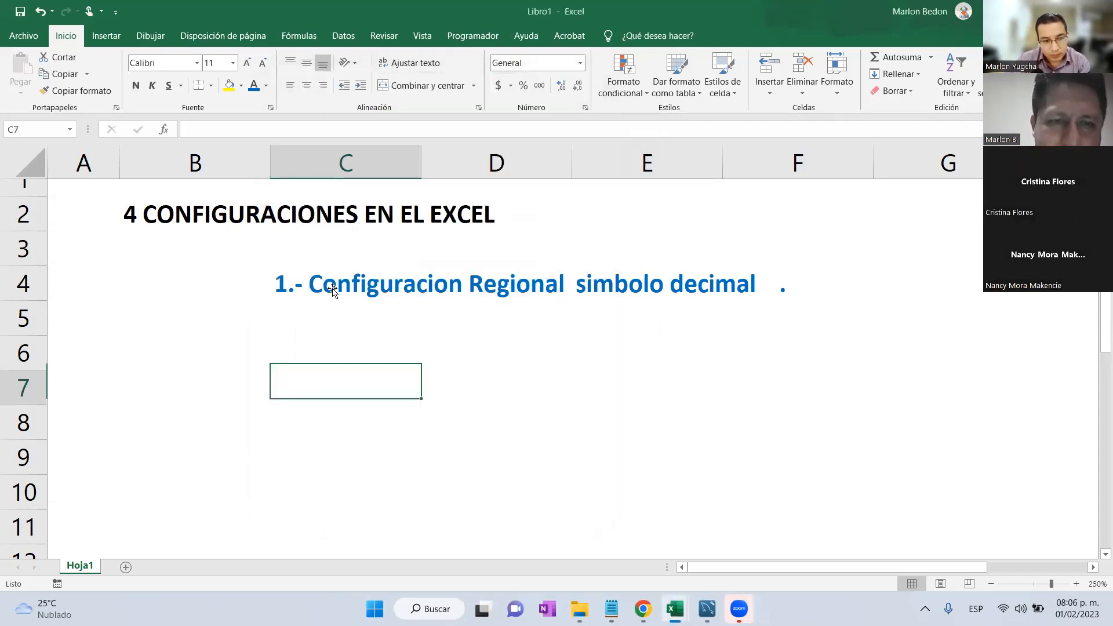
# Fill C4's format down to C5 and type '2.- Desmarcar la configuracion U'.
pyautogui.click(321, 328)
pyautogui.hotkey('ctrl', 'd')
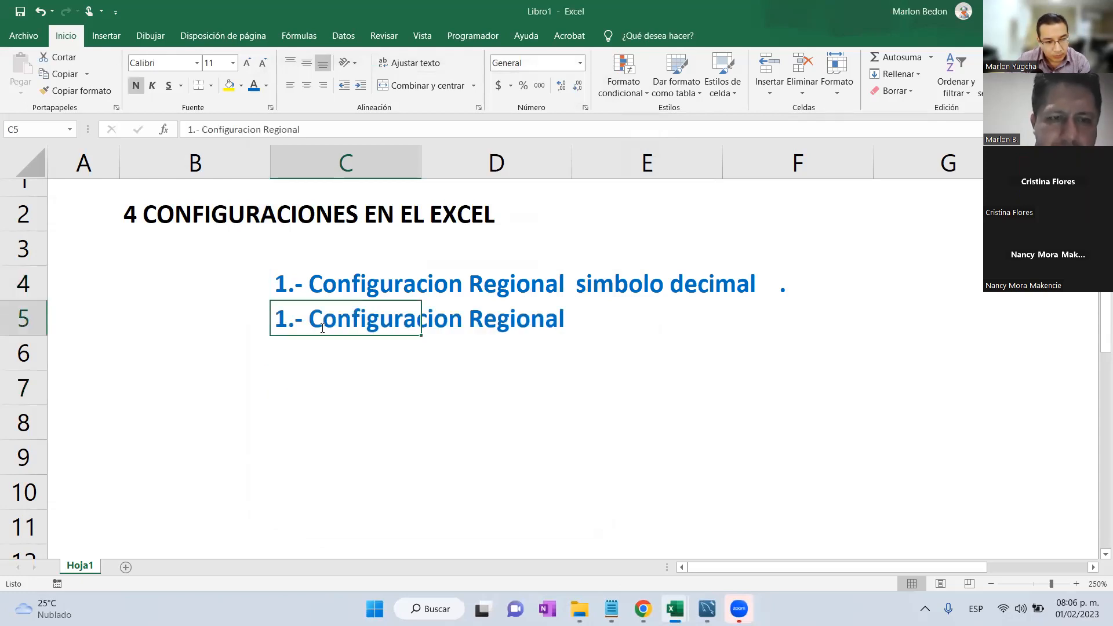
pyautogui.write('2.- ')
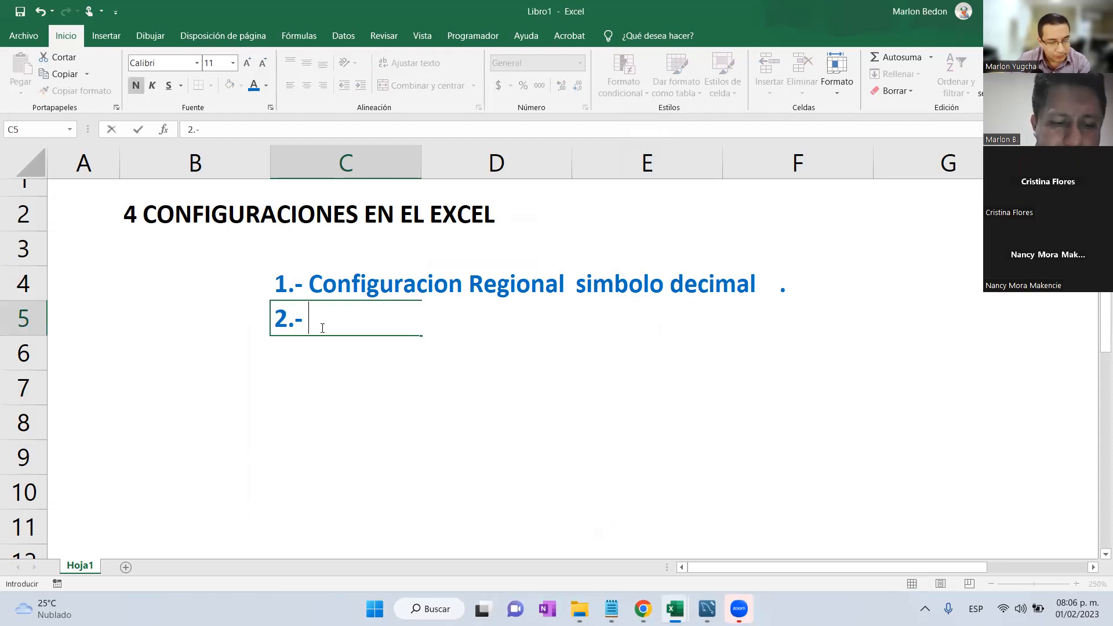
pyautogui.write('D')
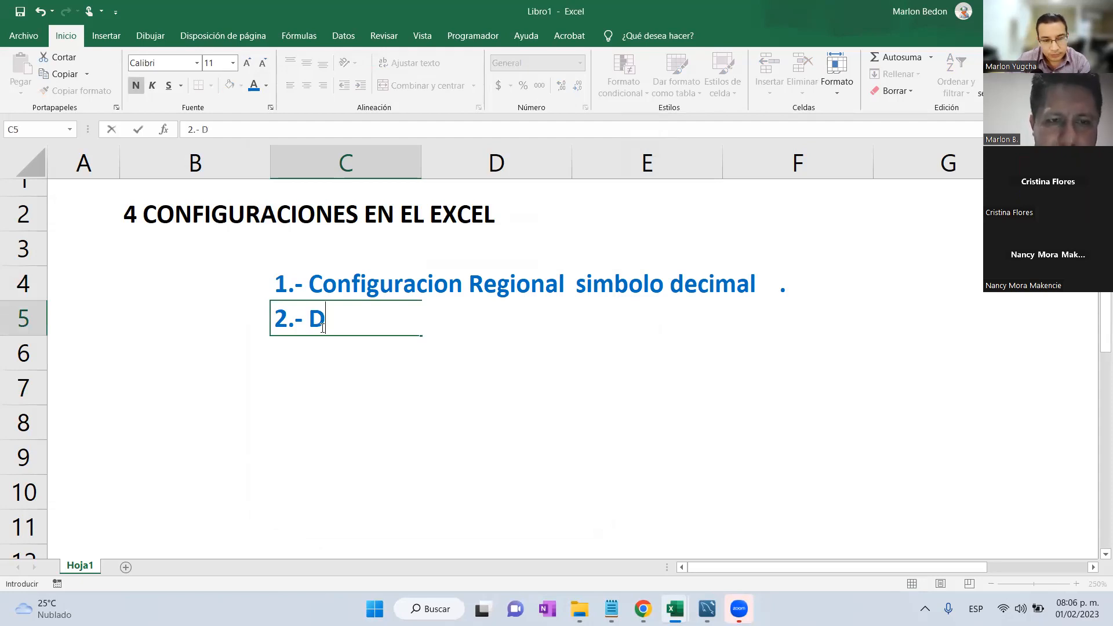
pyautogui.write('esm')
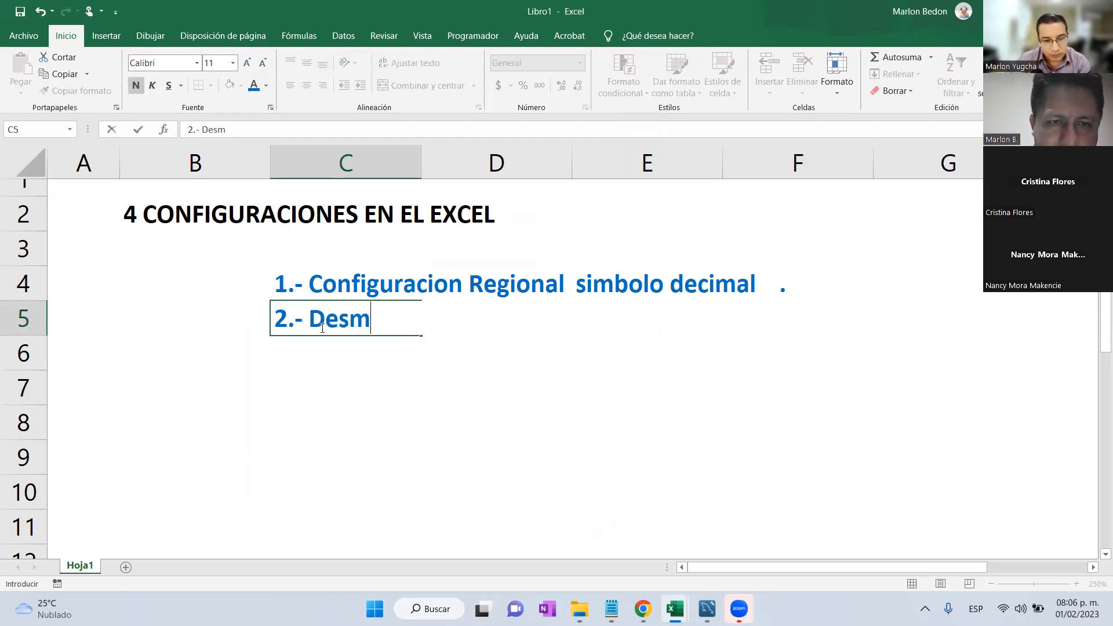
pyautogui.write('artc')
pyautogui.write('a')
pyautogui.press('BackSpace')
pyautogui.press('BackSpace')
pyautogui.press('BackSpace')
pyautogui.write('car la configurac')
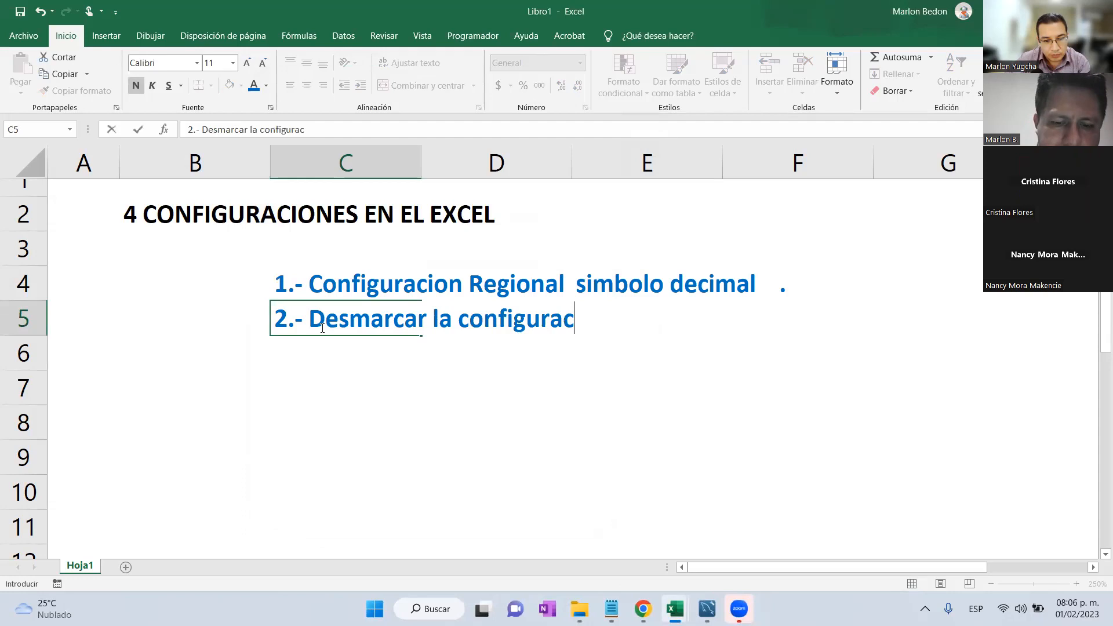
pyautogui.write('ion U')
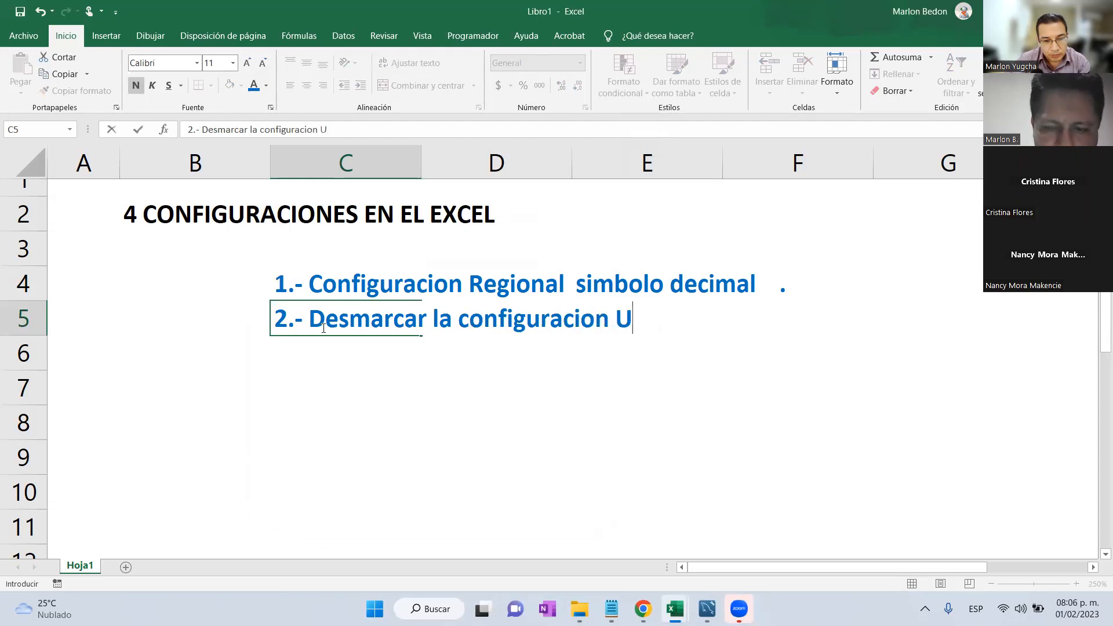
pyautogui.press('super')
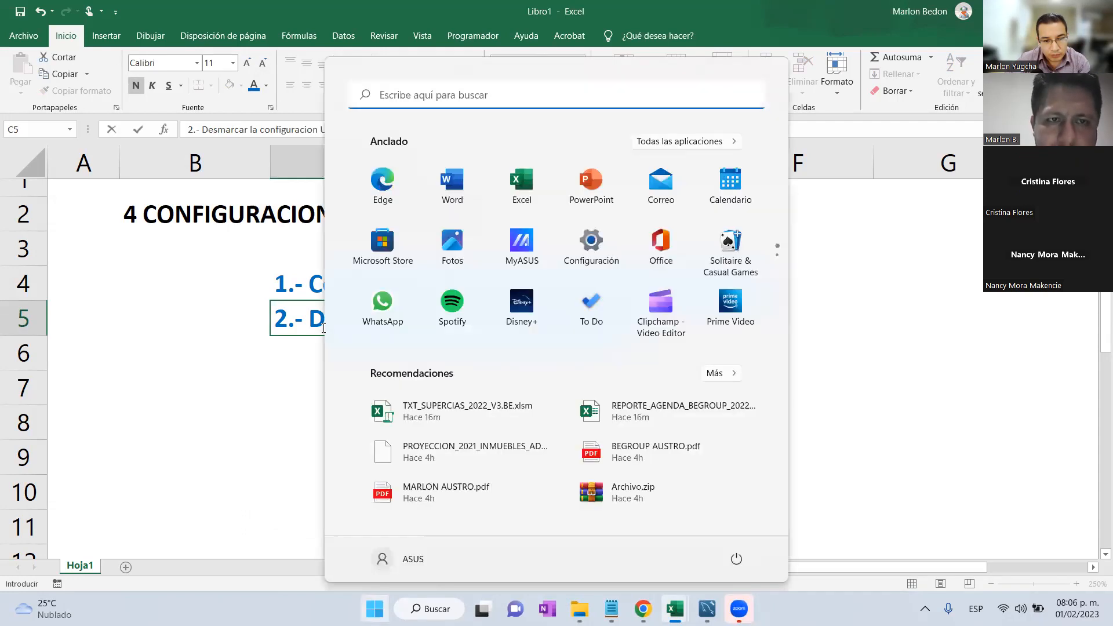
# Search 'regi' to open Región, verify the UTF-8 beta option is unchecked, then accept.
pyautogui.write('regi')
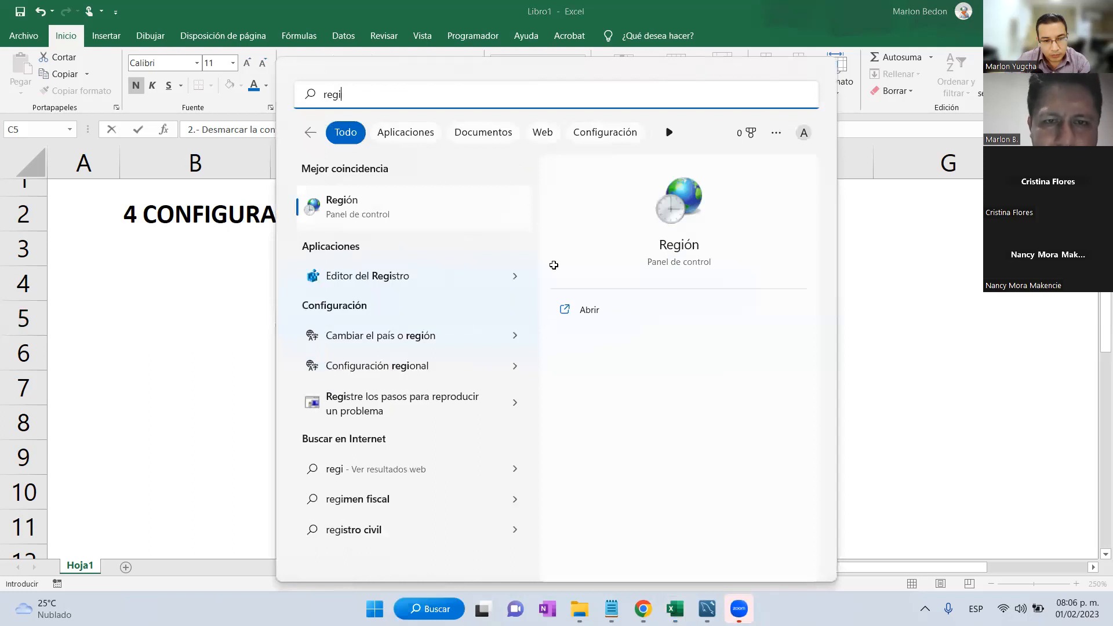
pyautogui.press('Return')
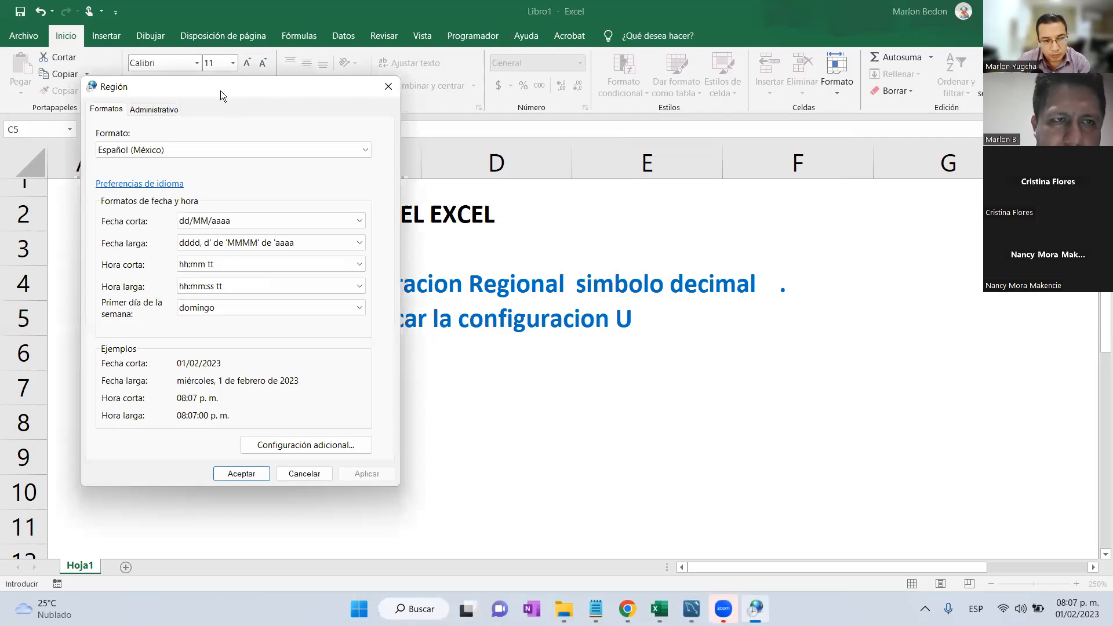
pyautogui.click(331, 92)
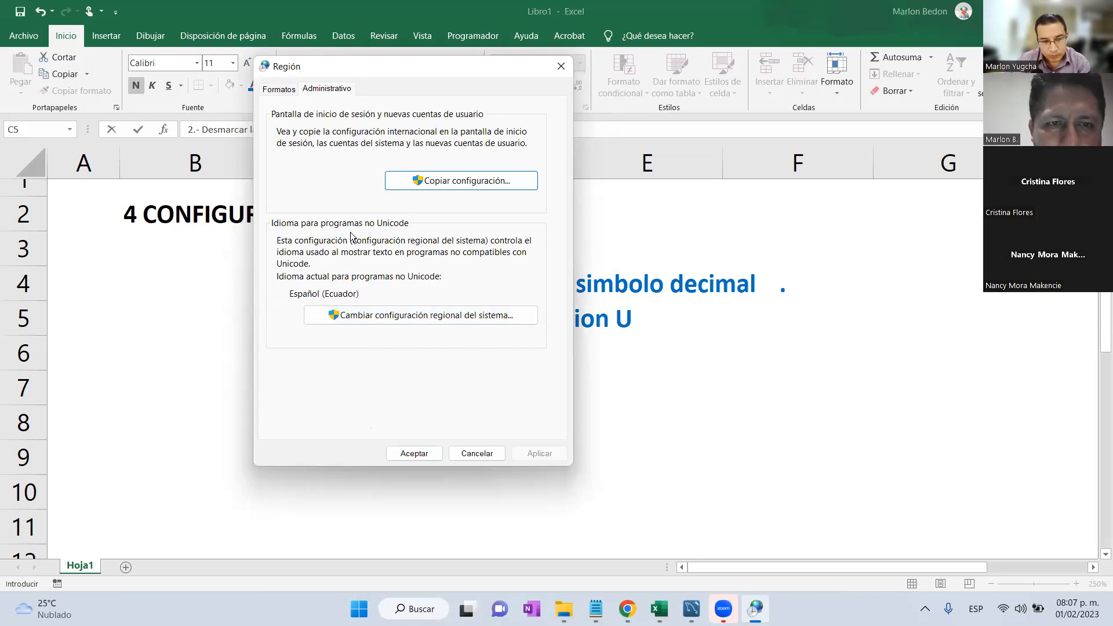
pyautogui.click(417, 314)
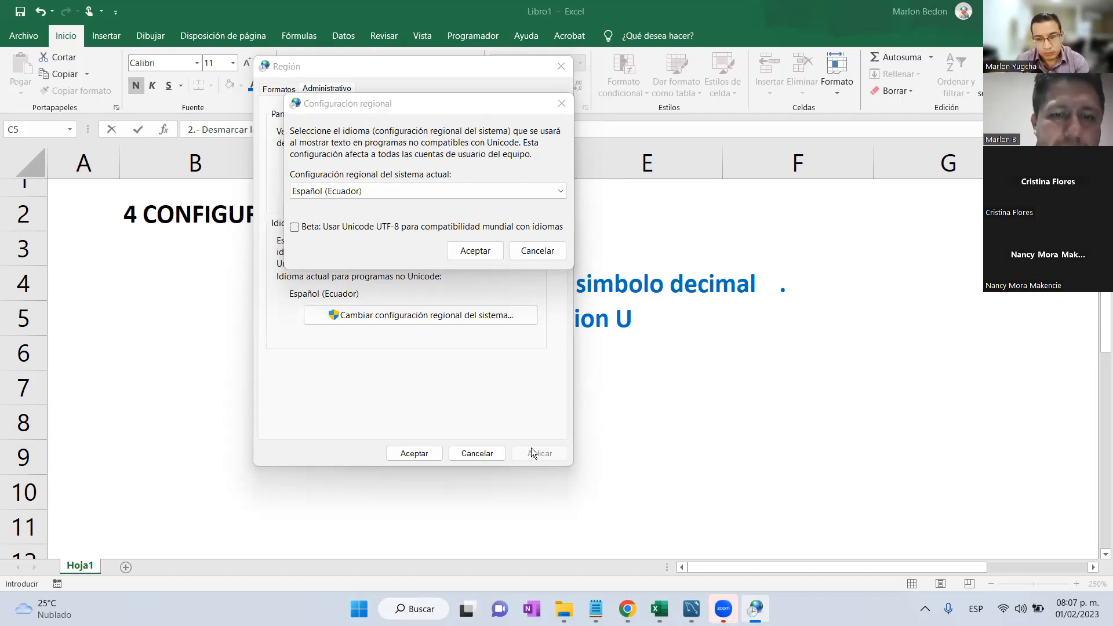
pyautogui.click(426, 456)
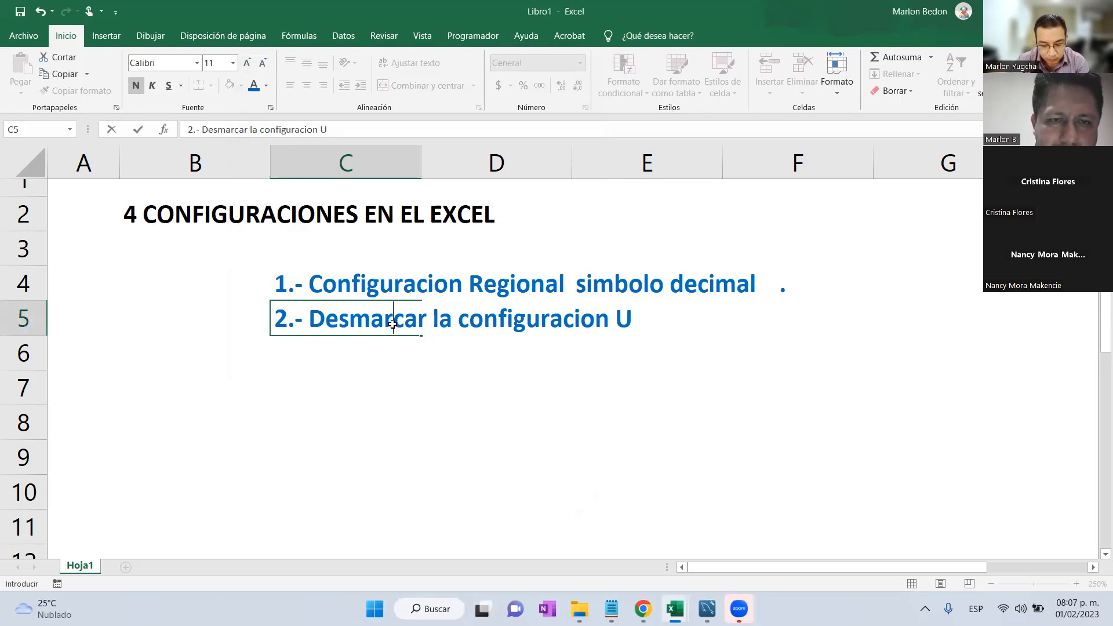
# Complete the C5 note so it ends in 'UTF-8'.
pyautogui.hotkey('ctrl', 'Right')
pyautogui.hotkey('ctrl', 'Left')
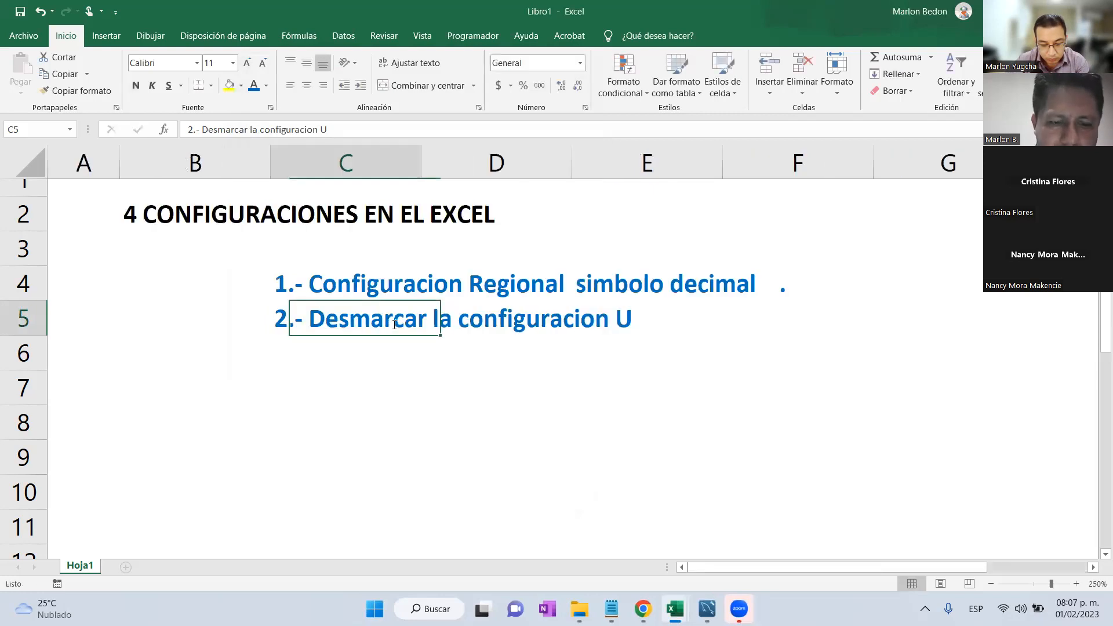
pyautogui.press('F2')
pyautogui.write('TF')
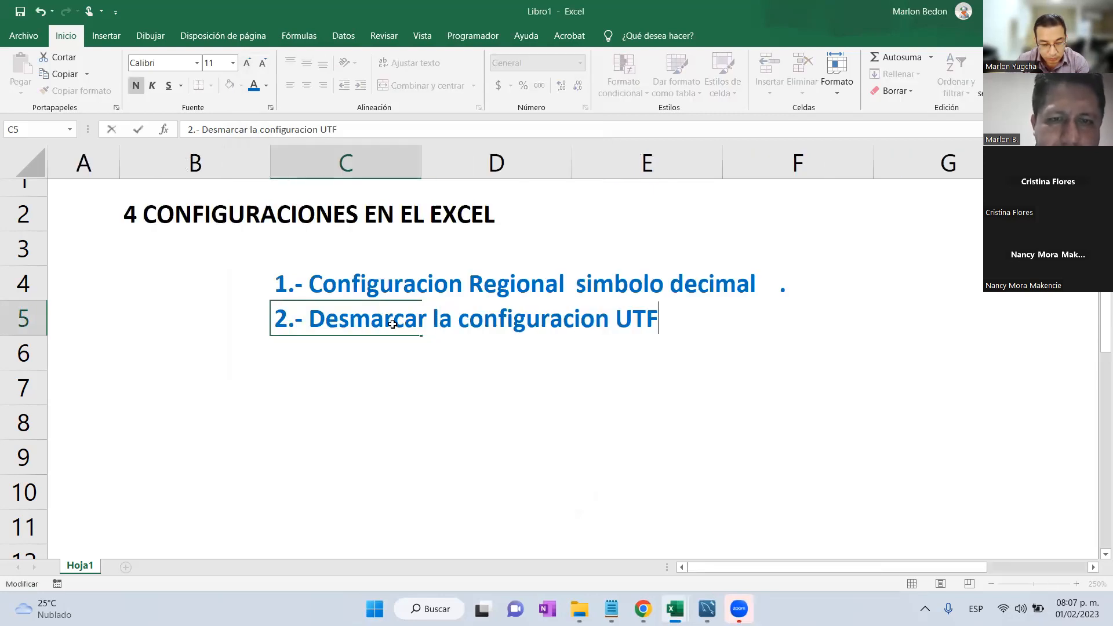
pyautogui.press('Return')
pyautogui.press('Up')
pyautogui.press('F2')
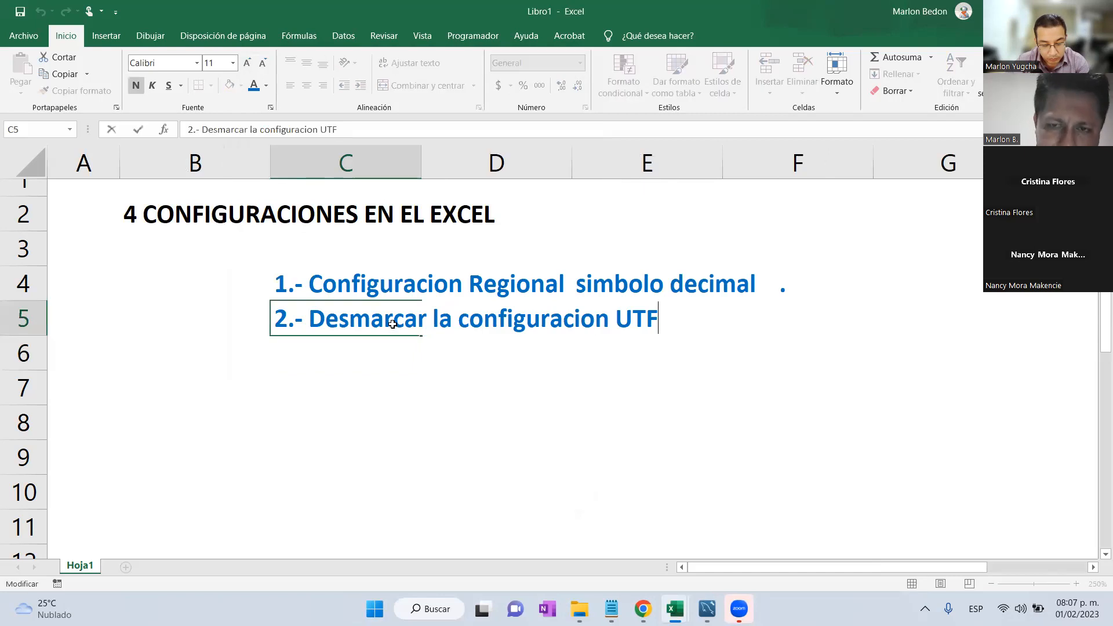
pyautogui.write('-8')
pyautogui.press('Return')
# Copy C5 down to C6 and rewrite it as '3.- Habilitar la ejecucion de Macros'.
pyautogui.hotkey('ctrl', 'j')
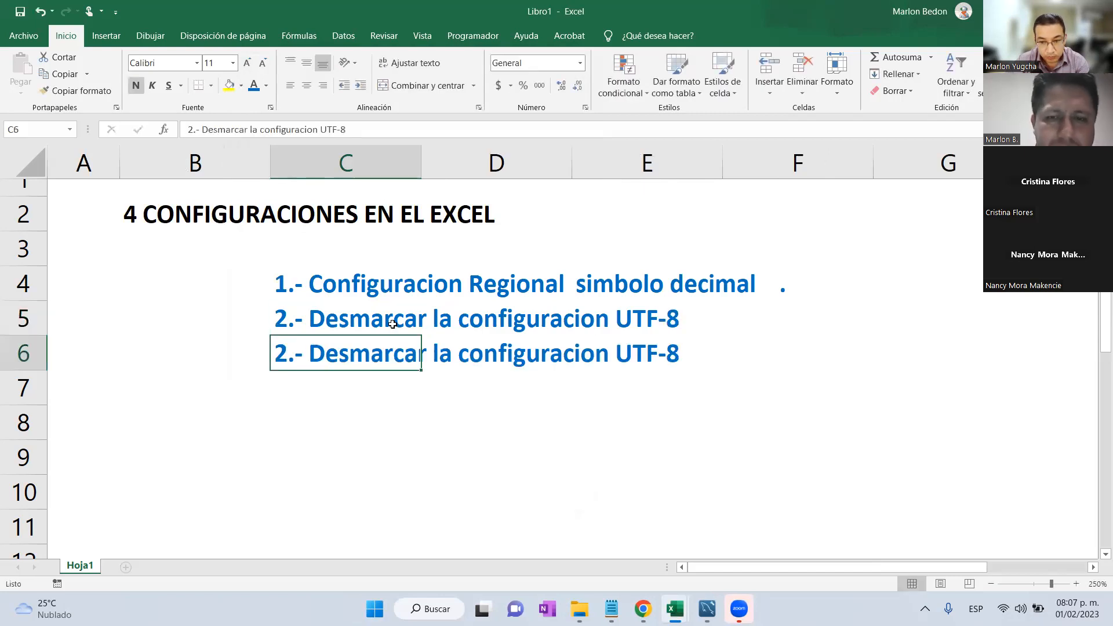
pyautogui.press('F2')
pyautogui.press('Left')
pyautogui.press('Left')
pyautogui.press('Left')
pyautogui.press('Left')
pyautogui.press('Left')
pyautogui.press('Left')
pyautogui.press('Left')
pyautogui.press('Left')
pyautogui.press('Left')
pyautogui.press('Left')
pyautogui.press('Left')
pyautogui.press('Left')
pyautogui.press('Left')
pyautogui.press('Left')
pyautogui.press('Left')
pyautogui.press('Left')
pyautogui.press('Left')
pyautogui.press('Left')
pyautogui.press('Left')
pyautogui.press('Left')
pyautogui.press('Left')
pyautogui.press('Left')
pyautogui.press('Left')
pyautogui.press('Left')
pyautogui.press('Left')
pyautogui.press('BackSpace')
pyautogui.write('3')
pyautogui.hotkey('ctrl', 'Return')
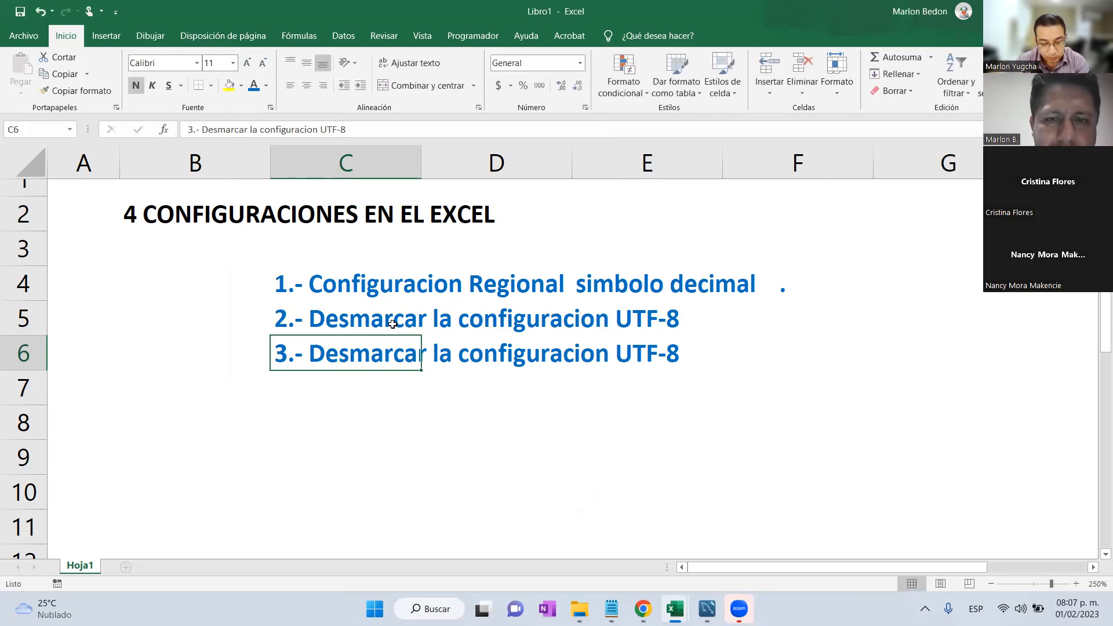
pyautogui.press('F2')
pyautogui.press('BackSpace')
pyautogui.press('BackSpace')
pyautogui.press('BackSpace')
pyautogui.press('BackSpace')
pyautogui.press('BackSpace')
pyautogui.press('BackSpace')
pyautogui.press('BackSpace')
pyautogui.press('BackSpace')
pyautogui.press('BackSpace')
pyautogui.press('BackSpace')
pyautogui.press('BackSpace')
pyautogui.press('BackSpace')
pyautogui.press('BackSpace')
pyautogui.press('BackSpace')
pyautogui.press('BackSpace')
pyautogui.press('BackSpace')
pyautogui.press('BackSpace')
pyautogui.press('BackSpace')
pyautogui.press('BackSpace')
pyautogui.press('BackSpace')
pyautogui.press('BackSpace')
pyautogui.press('BackSpace')
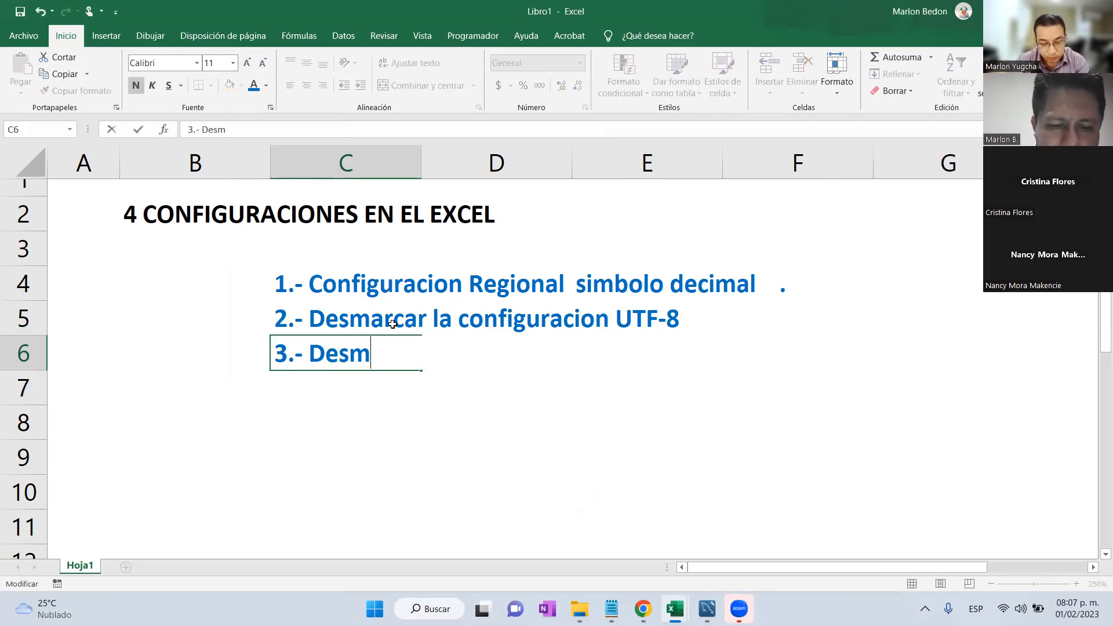
pyautogui.write('Habilitar la ejecu')
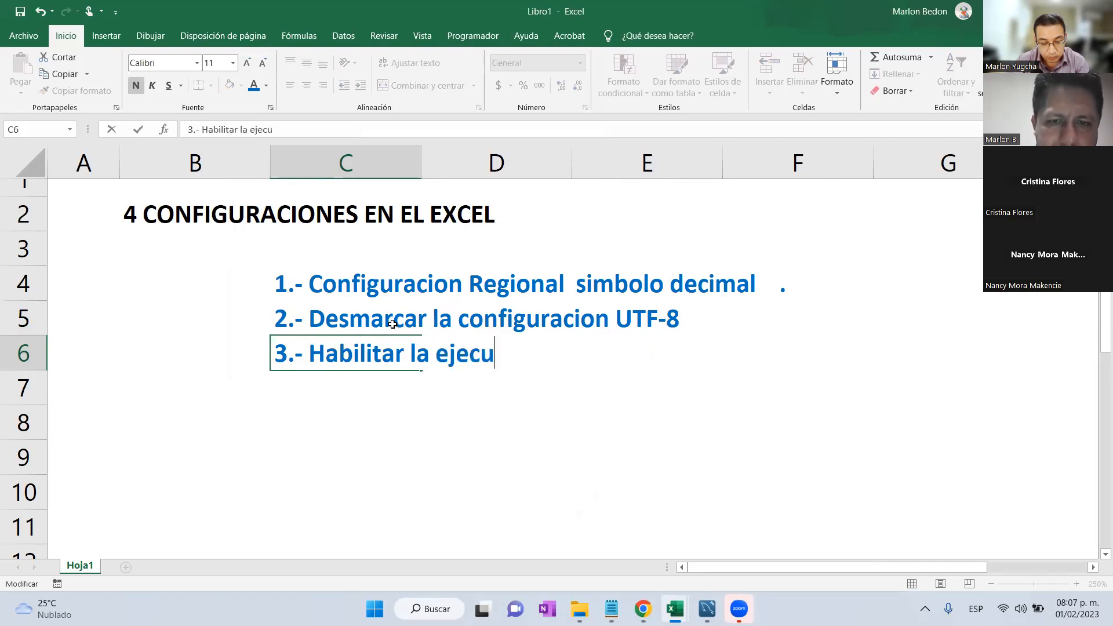
pyautogui.write('cion de Macros')
pyautogui.hotkey('ctrl', 'Return')
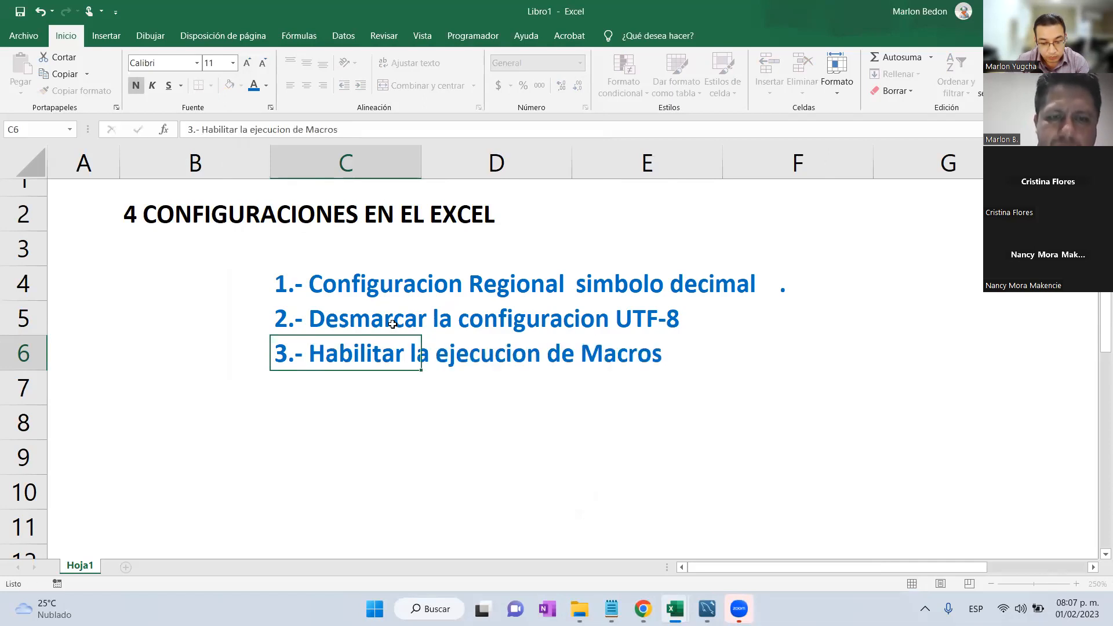
pyautogui.press('Return')
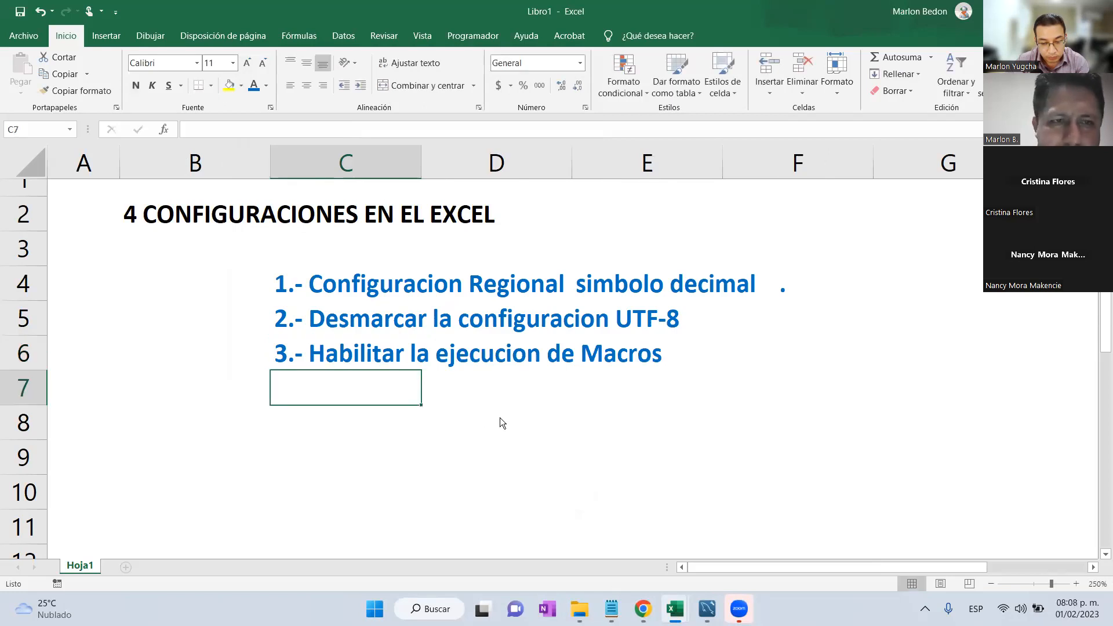
pyautogui.click(636, 610)
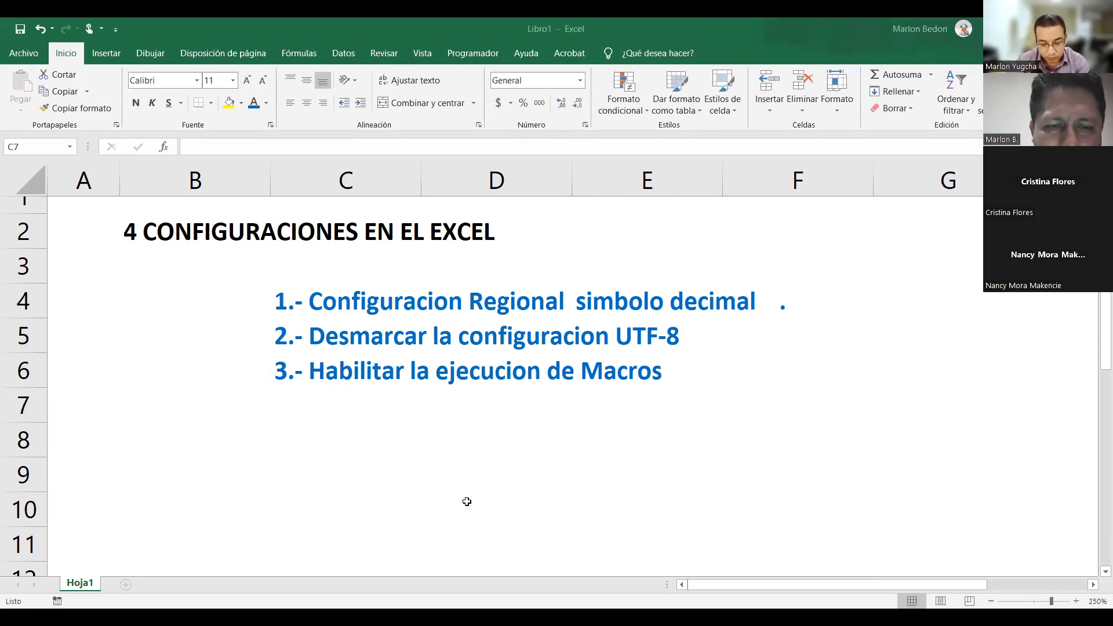
pyautogui.click(493, 372)
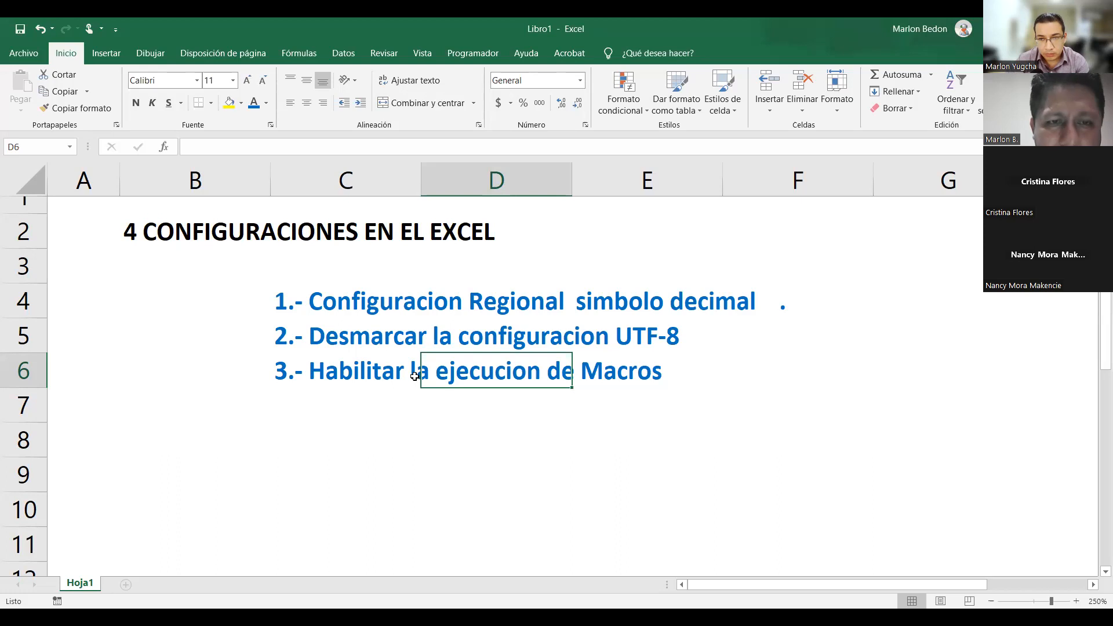
pyautogui.press('Return')
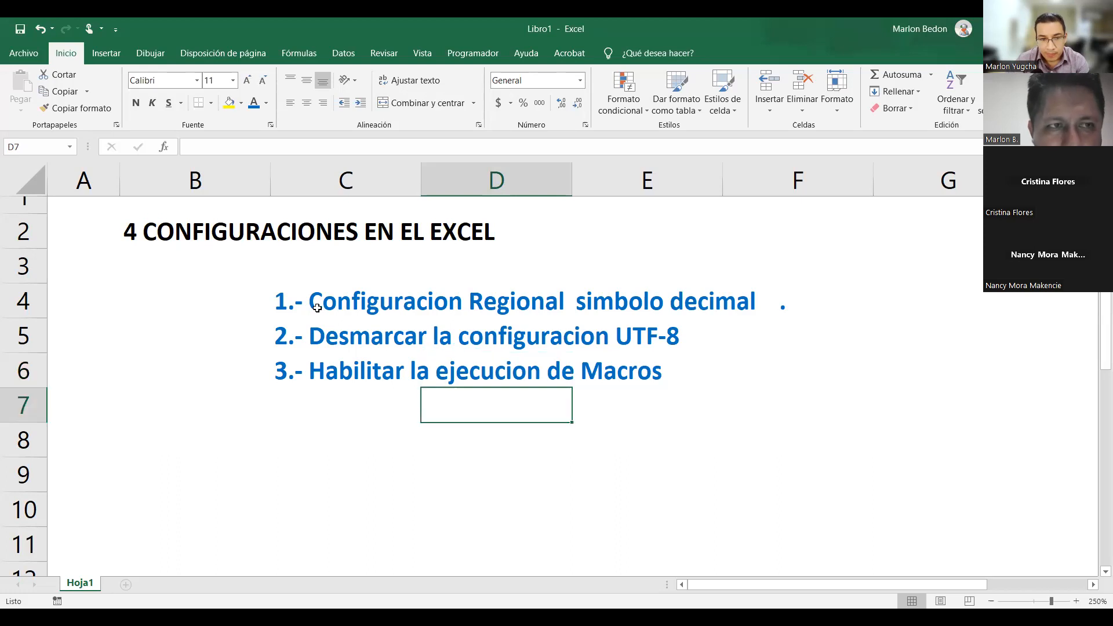
pyautogui.click(27, 56)
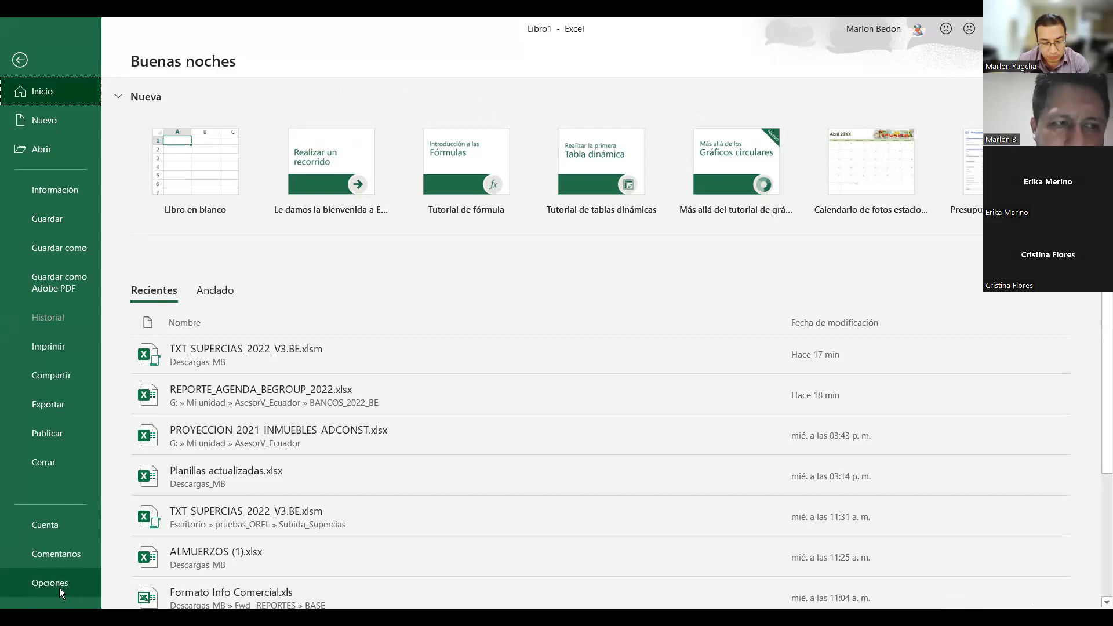
pyautogui.click(57, 585)
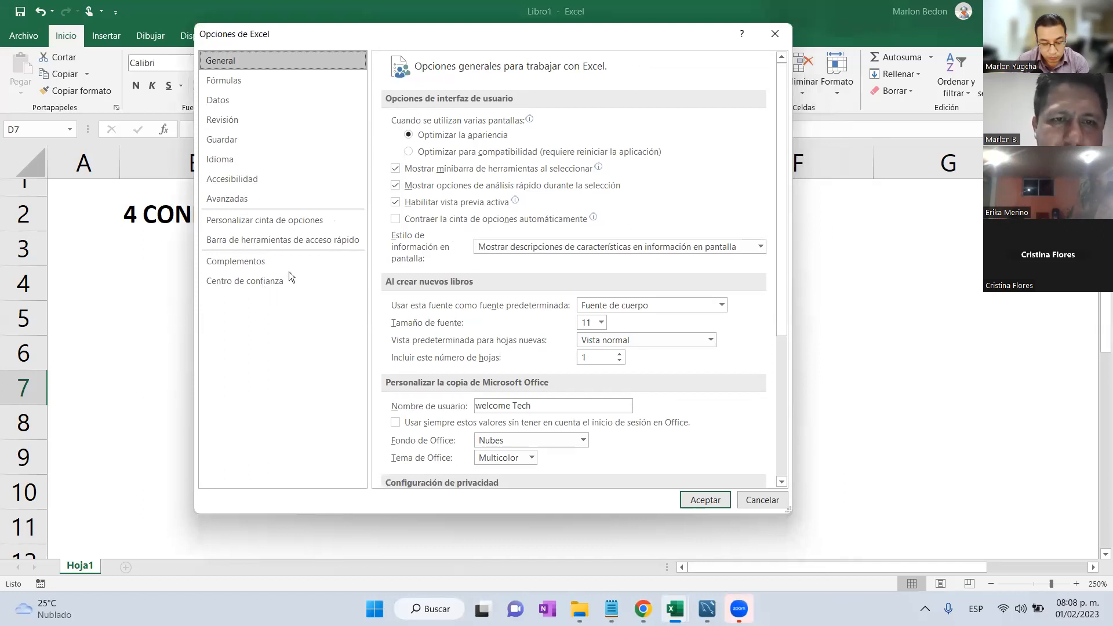
pyautogui.click(262, 281)
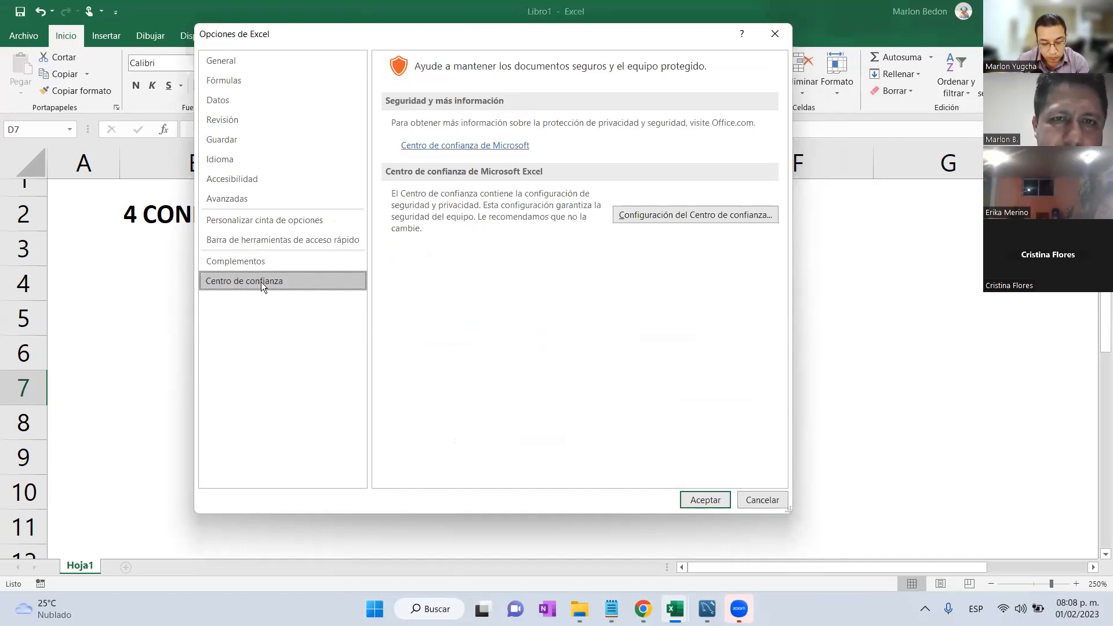
pyautogui.click(659, 217)
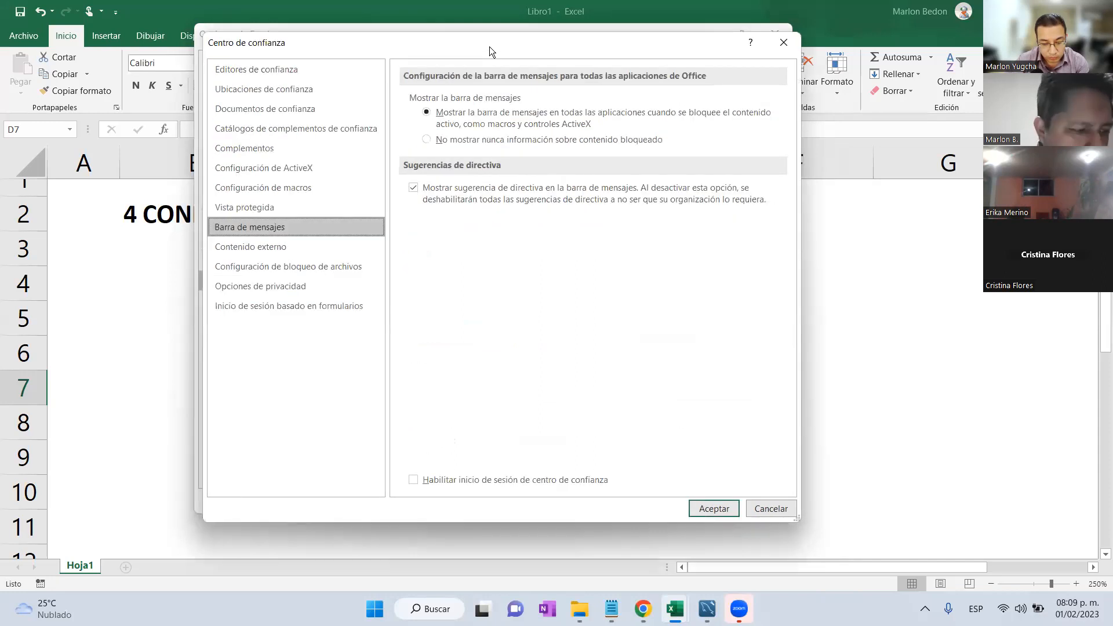
pyautogui.moveTo(510, 49); pyautogui.dragTo(531, 51)
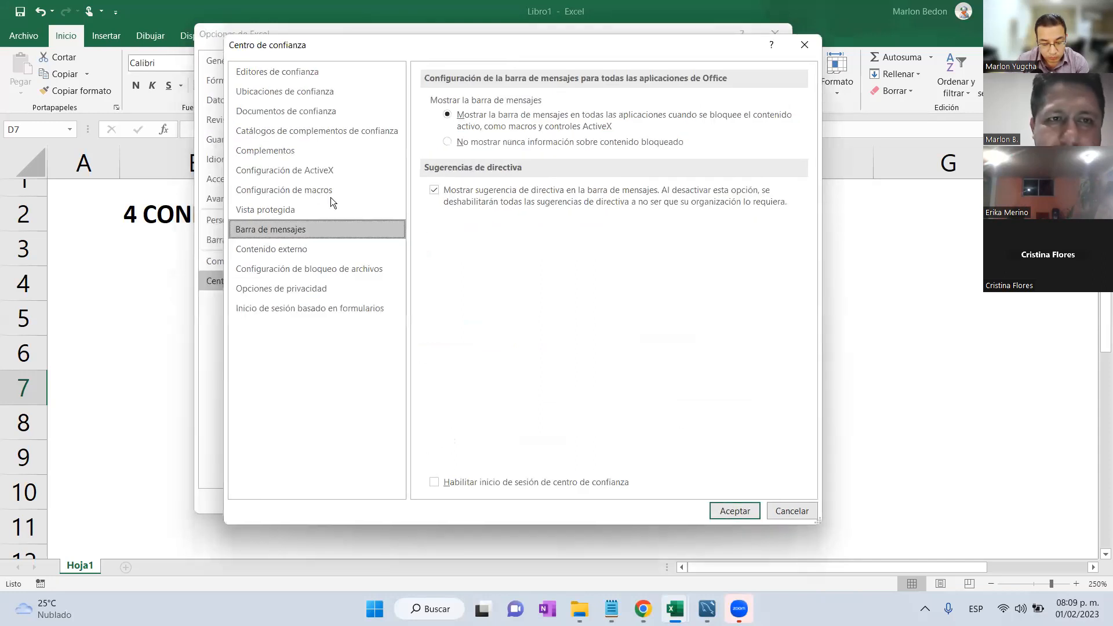
pyautogui.click(303, 196)
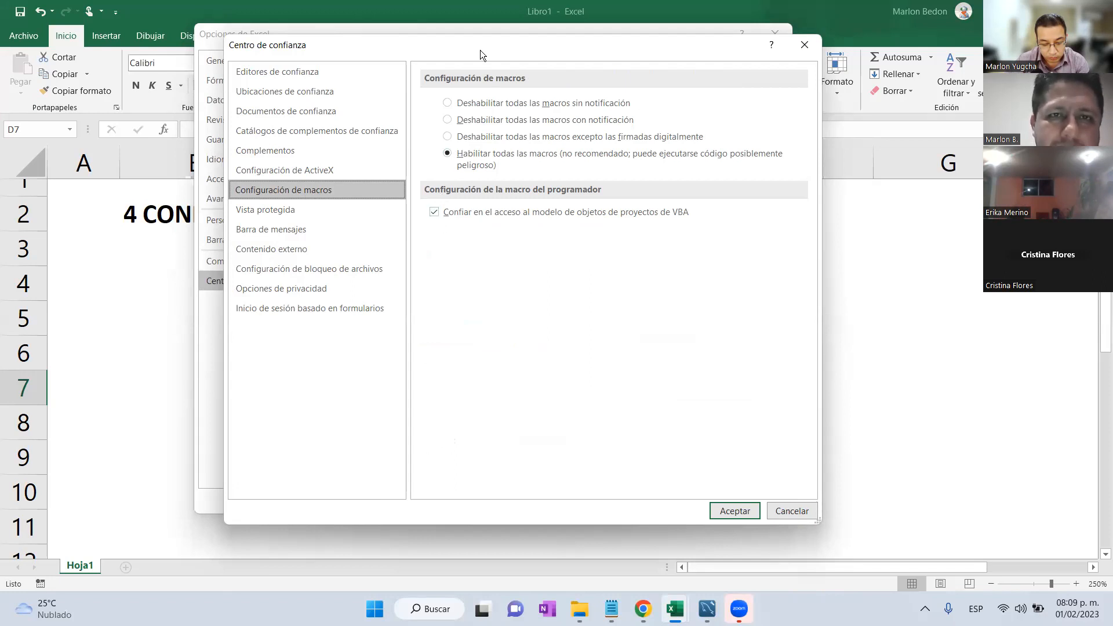
pyautogui.moveTo(476, 49); pyautogui.dragTo(482, 34)
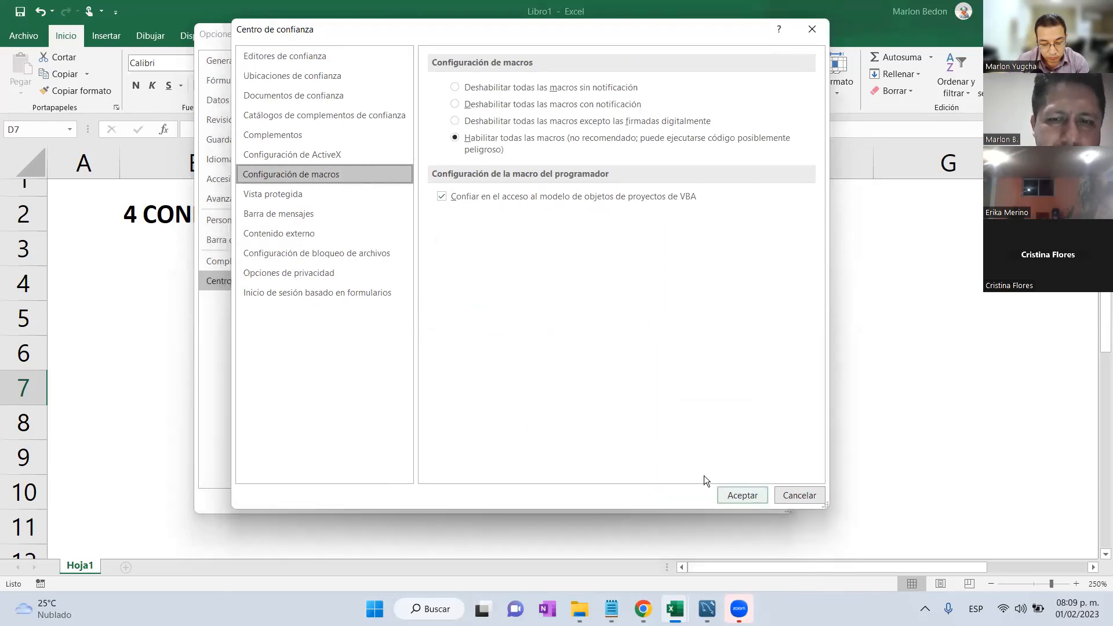
pyautogui.press('Return')
pyautogui.click(705, 497)
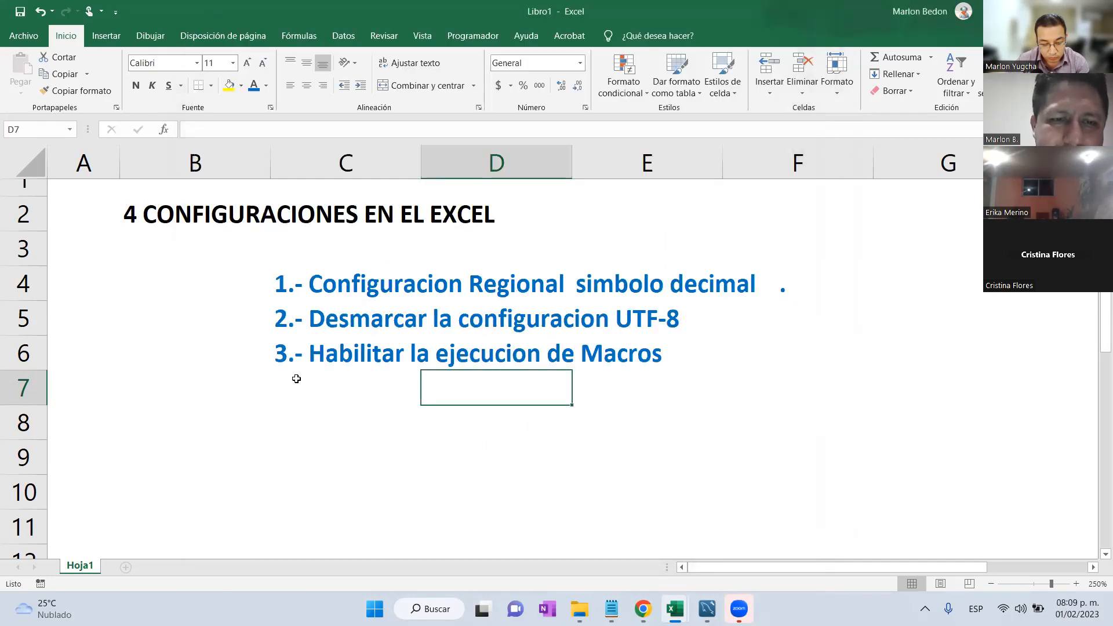
# Enter '4.- Desbloquear el archivo excel' in C7 and shrink row 3 to 16 px.
pyautogui.click(290, 377)
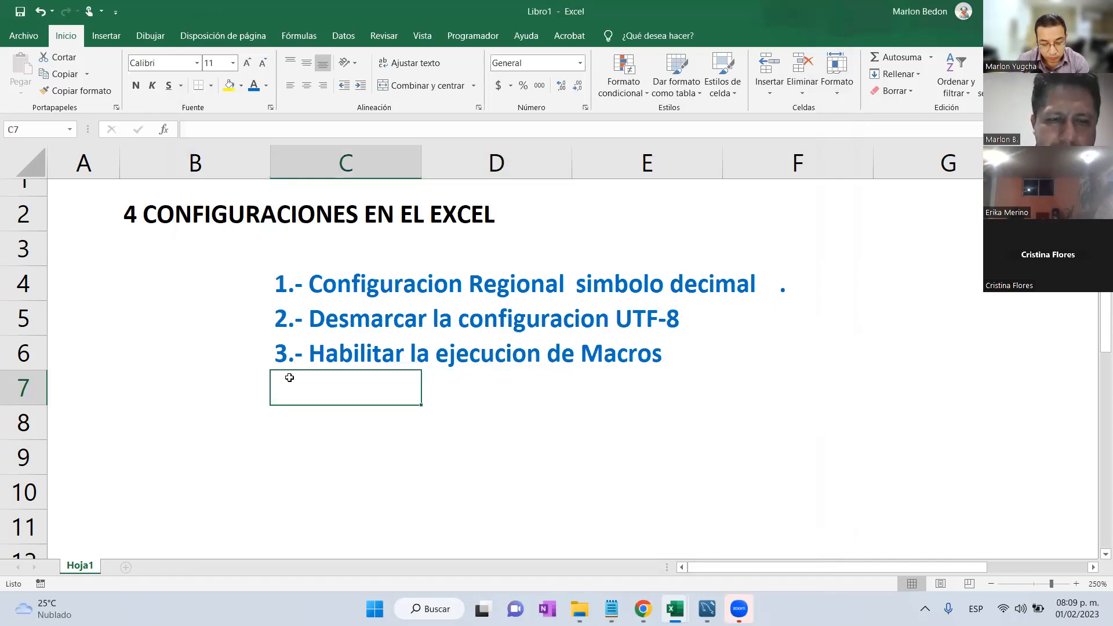
pyautogui.hotkey('ctrl', 'd')
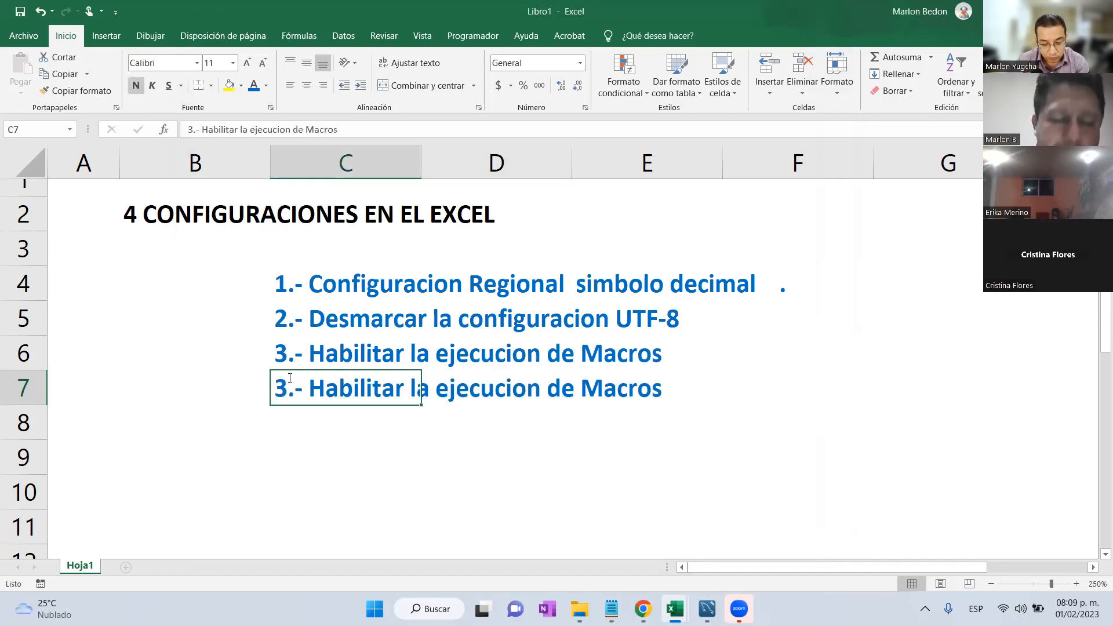
pyautogui.write('4.-')
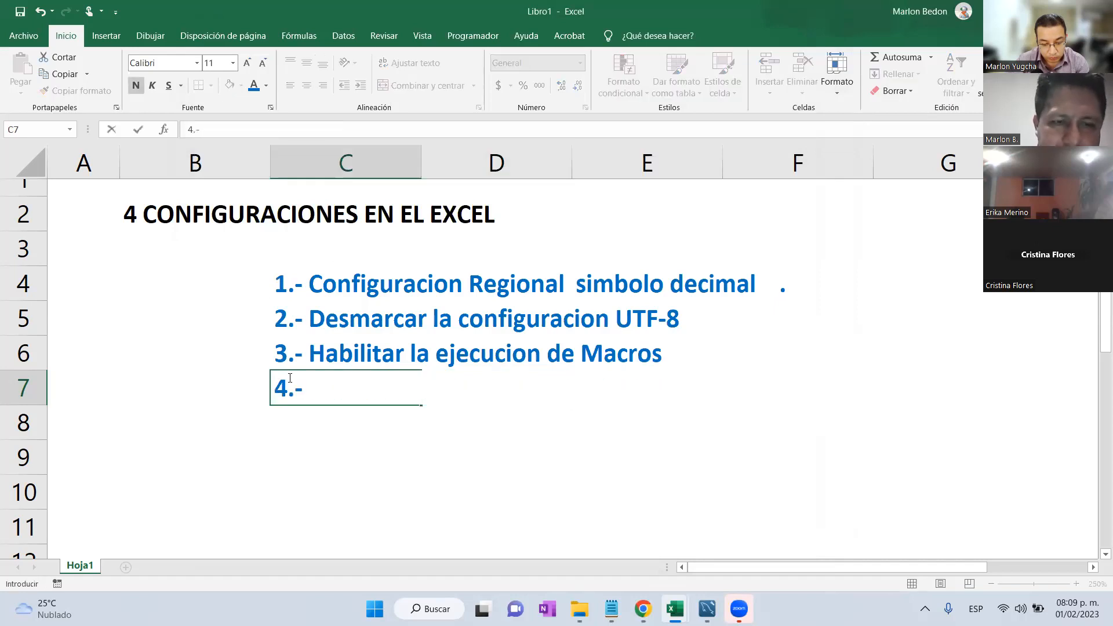
pyautogui.write(' Desbloque')
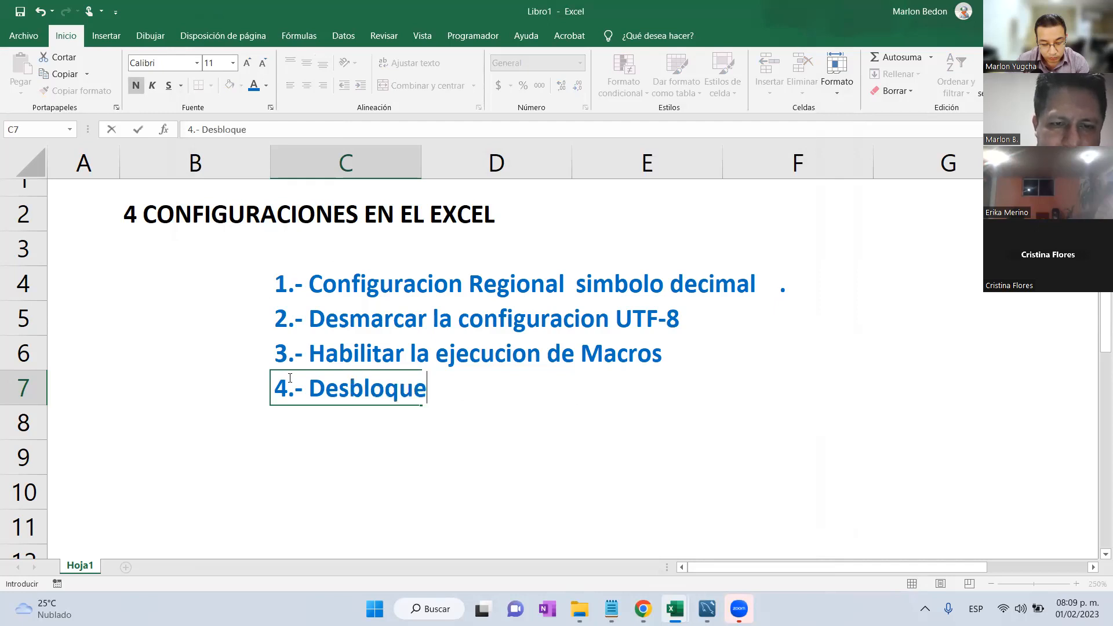
pyautogui.write('ar el archivo')
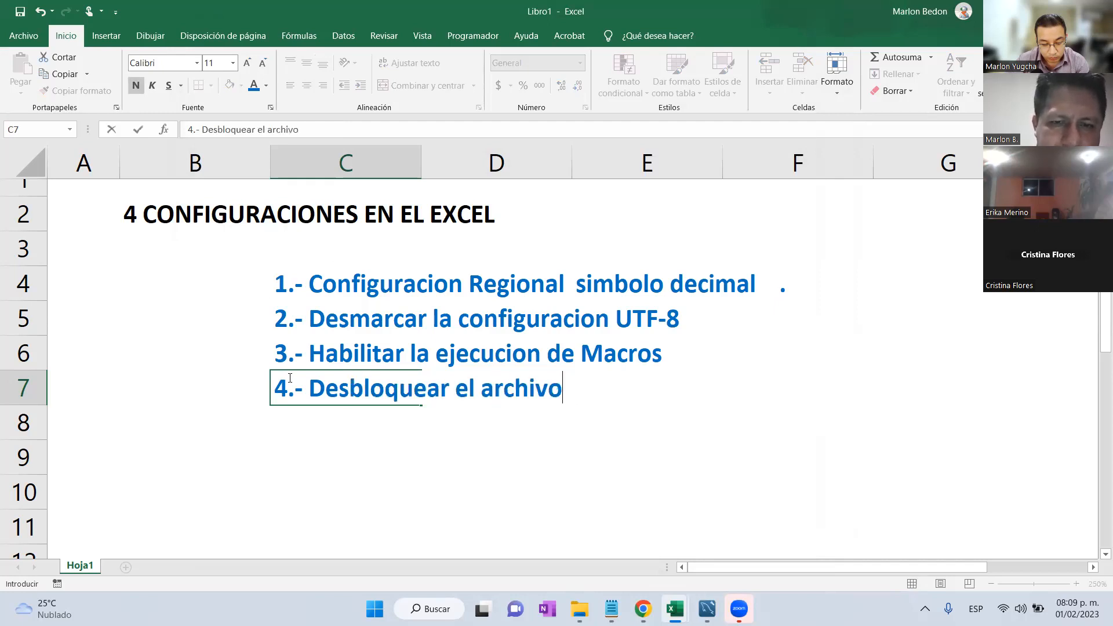
pyautogui.write(' excel')
pyautogui.press('Return')
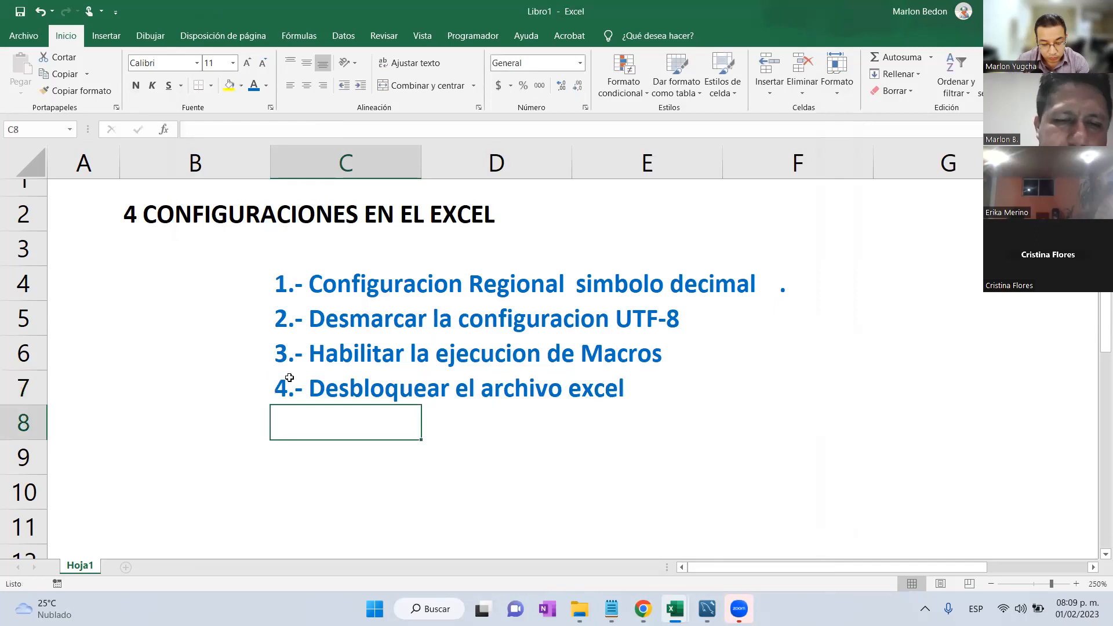
pyautogui.click(289, 378)
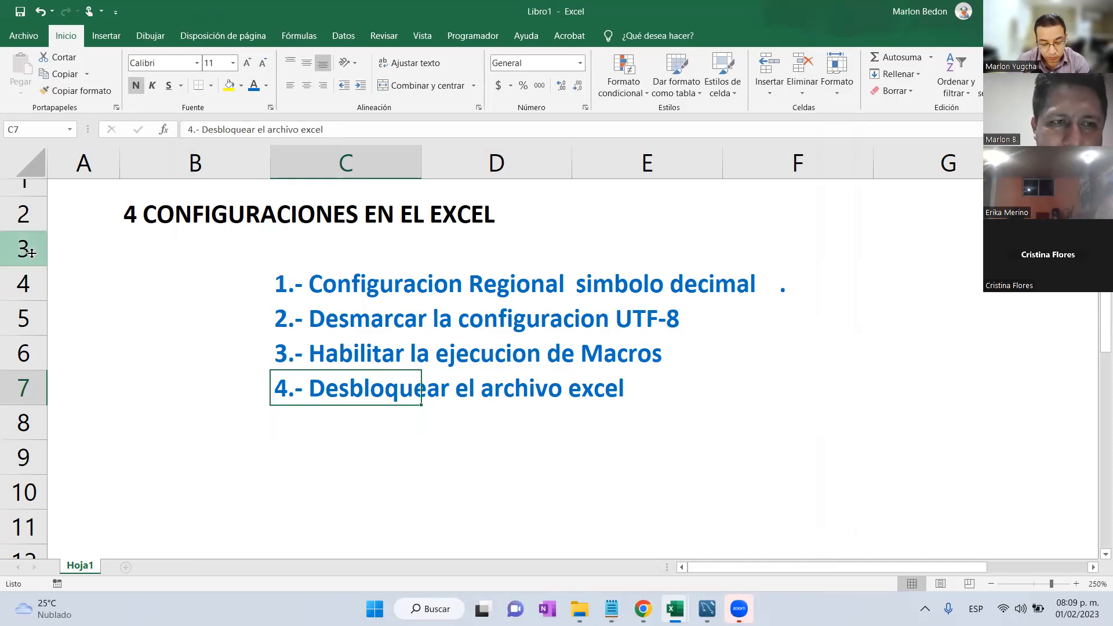
pyautogui.moveTo(28, 265); pyautogui.dragTo(28, 253)
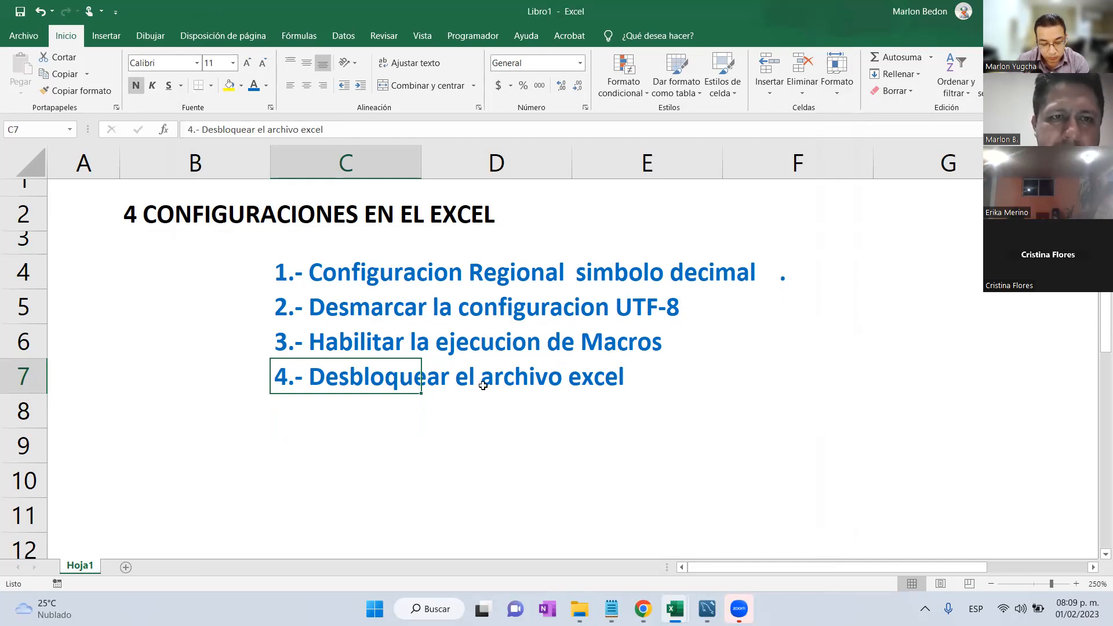
pyautogui.click(570, 605)
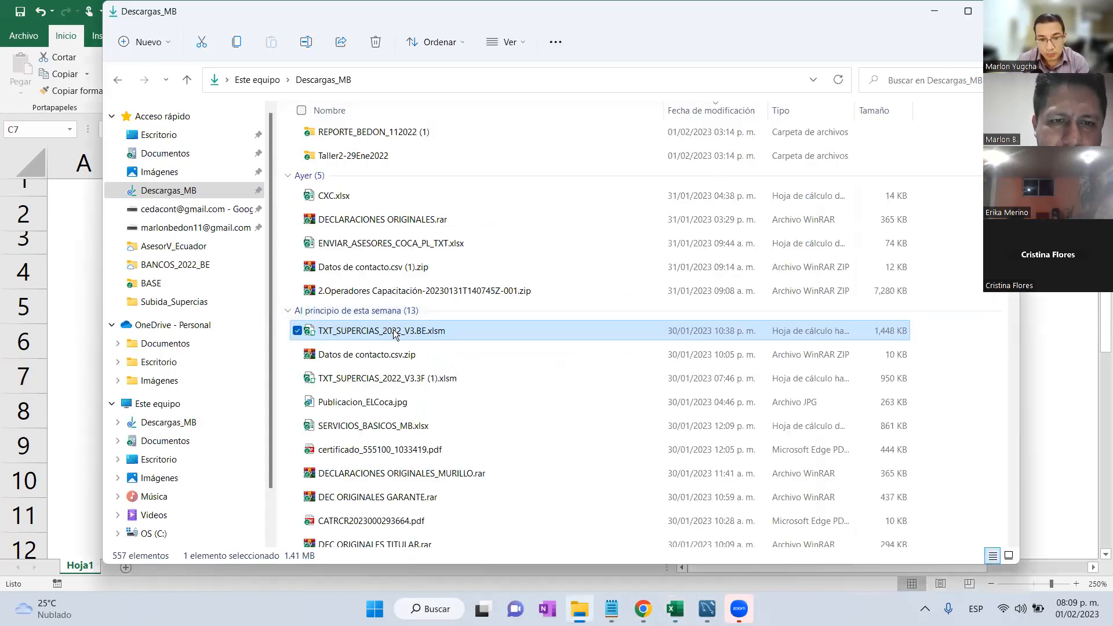
# Tick Desbloquear in the properties of TXT_SUPERCIAS_2022_V3.BE.xlsm and apply it.
pyautogui.rightClick(393, 334)
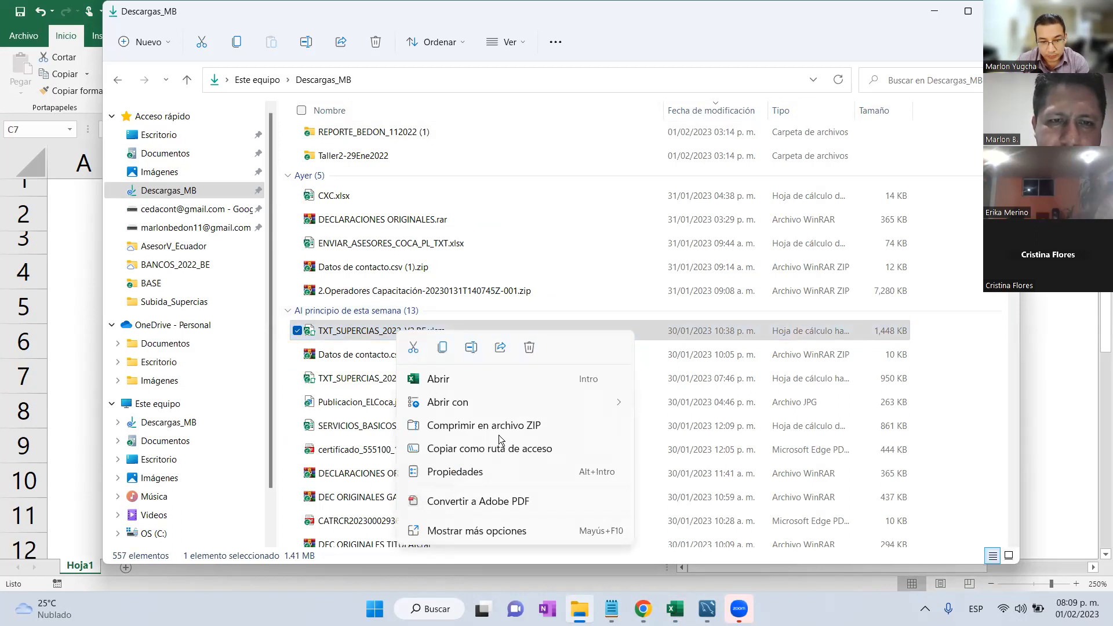
pyautogui.click(461, 538)
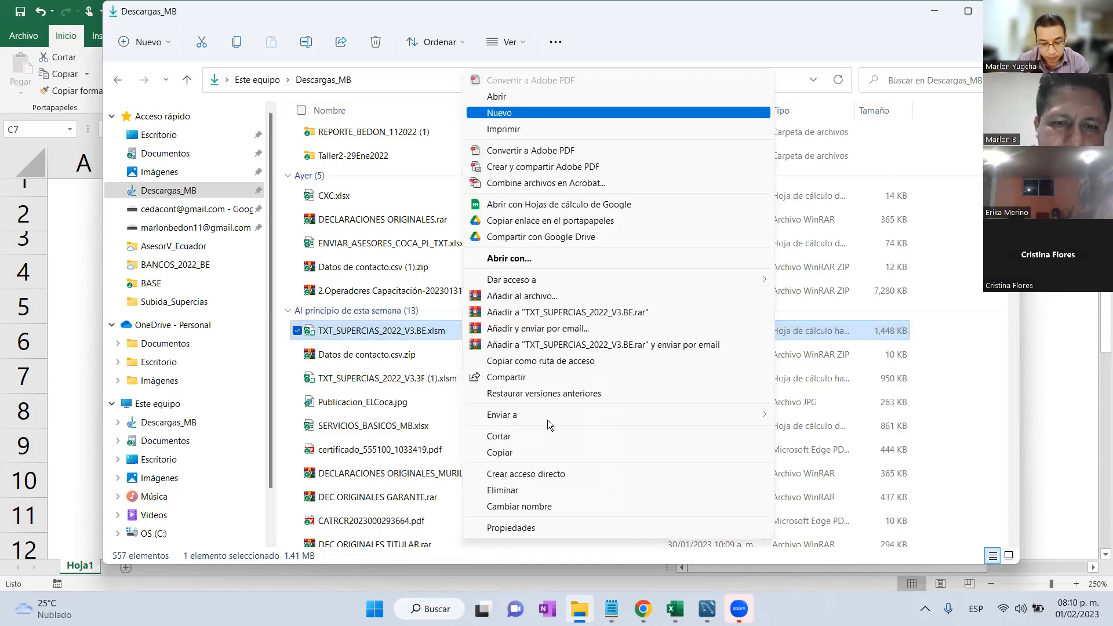
pyautogui.click(510, 528)
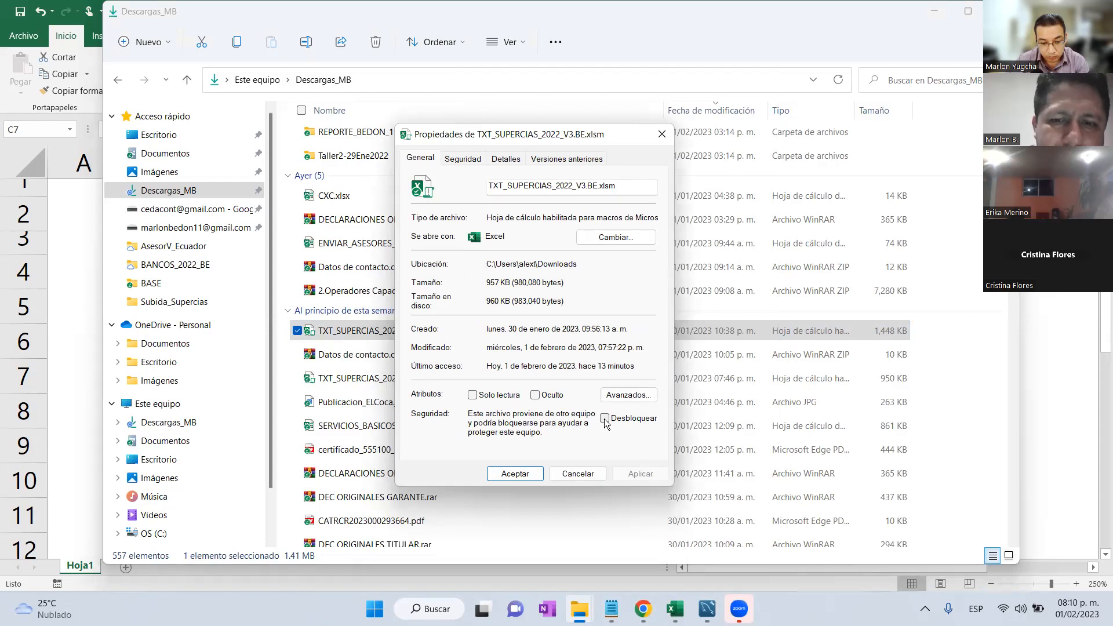
pyautogui.click(605, 418)
pyautogui.click(640, 478)
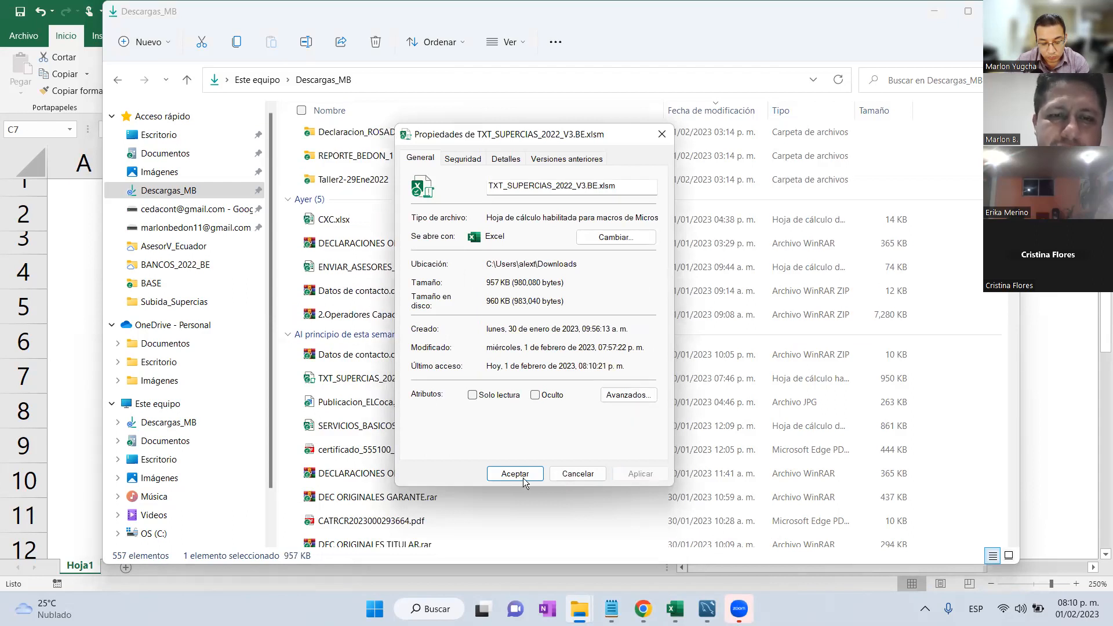
pyautogui.click(515, 474)
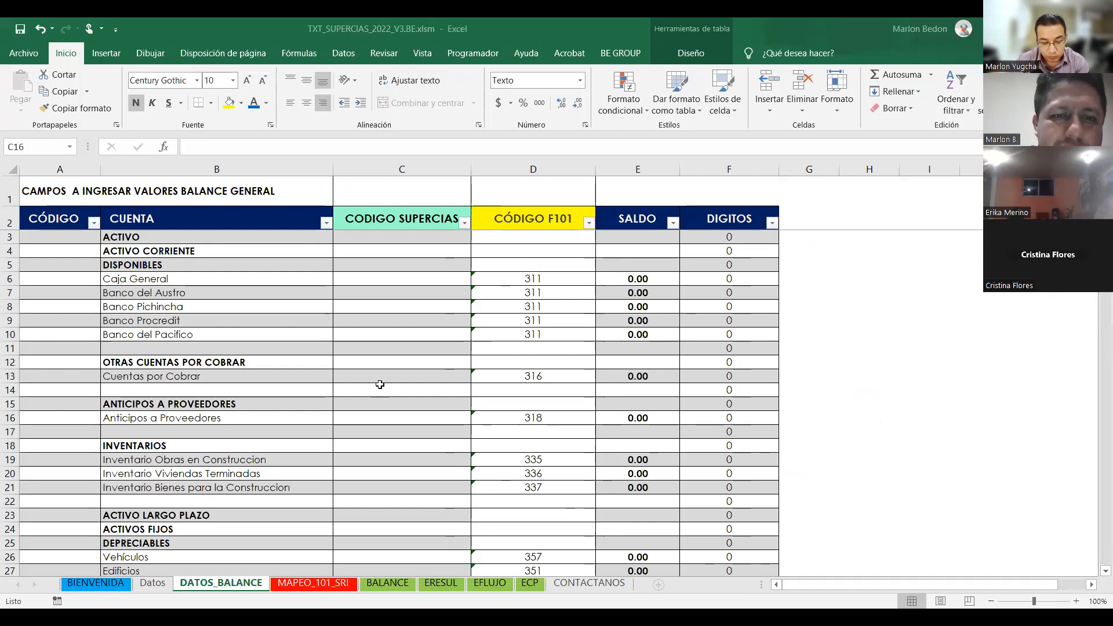
pyautogui.click(380, 369)
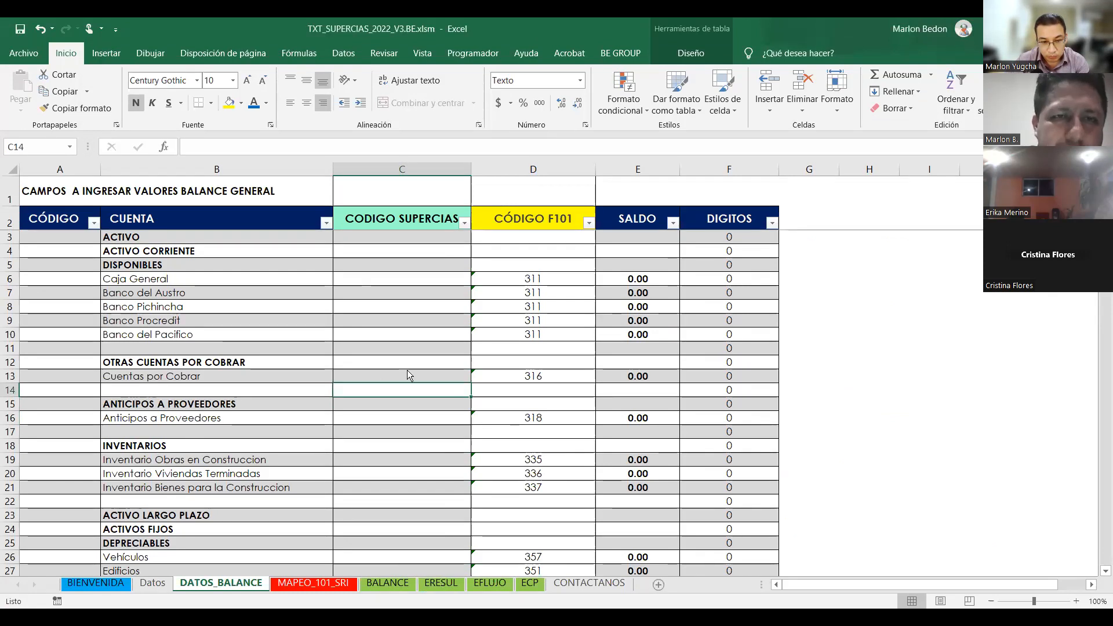
pyautogui.click(451, 267)
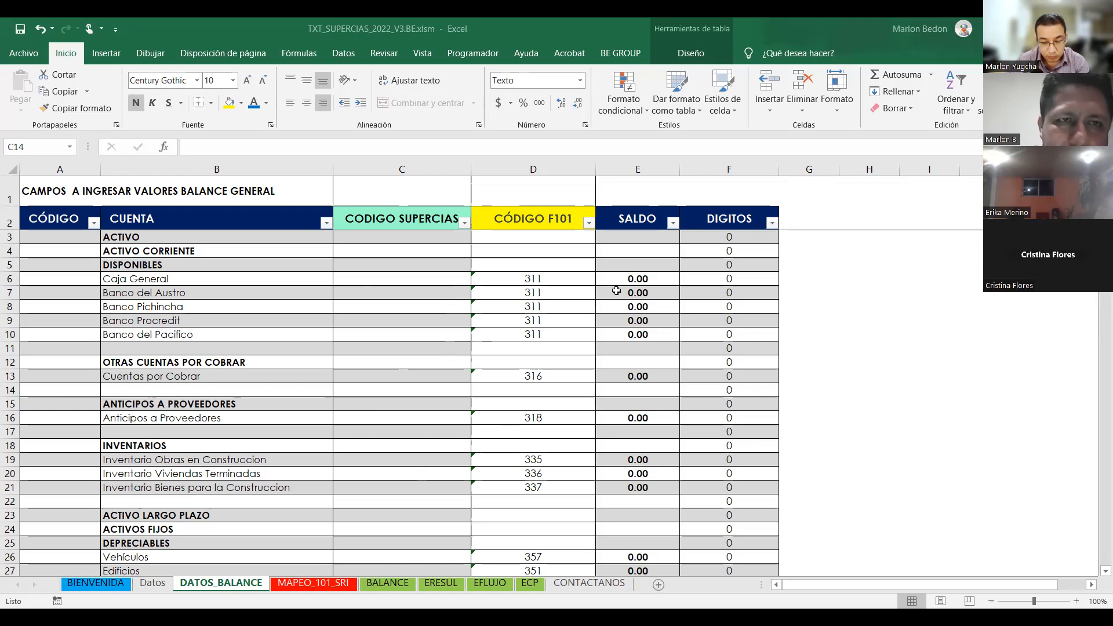
pyautogui.press('Up')
pyautogui.press('Up')
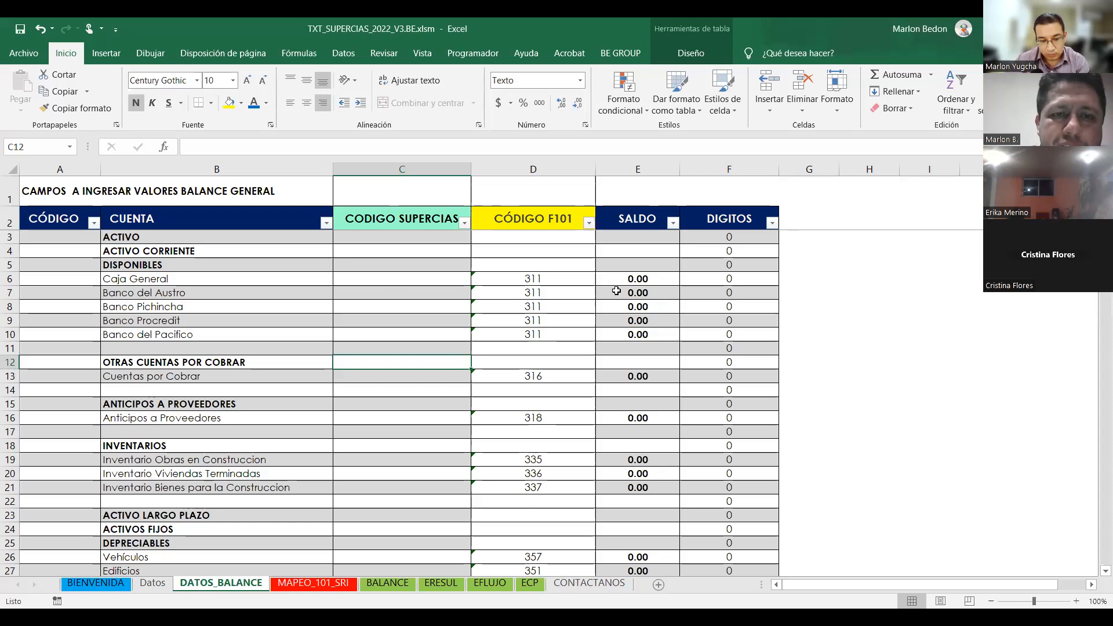
pyautogui.click(393, 171)
pyautogui.click(498, 170)
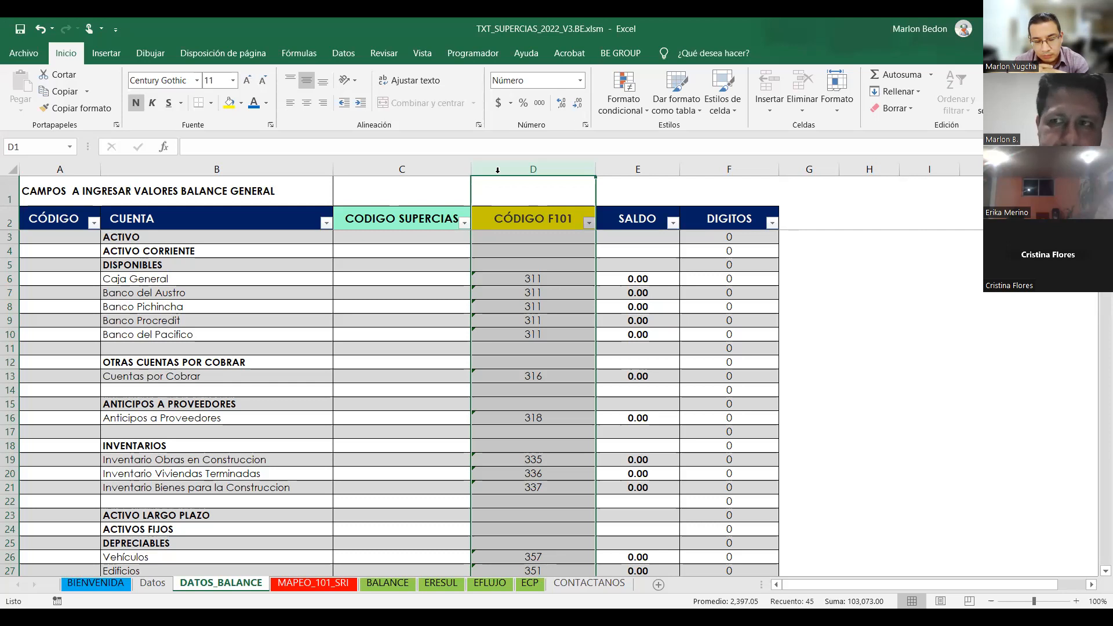
# Select DATOS_BALANCE account labels and codes, from ACTIVO through Caja General and INVENTARIOS.
pyautogui.click(418, 332)
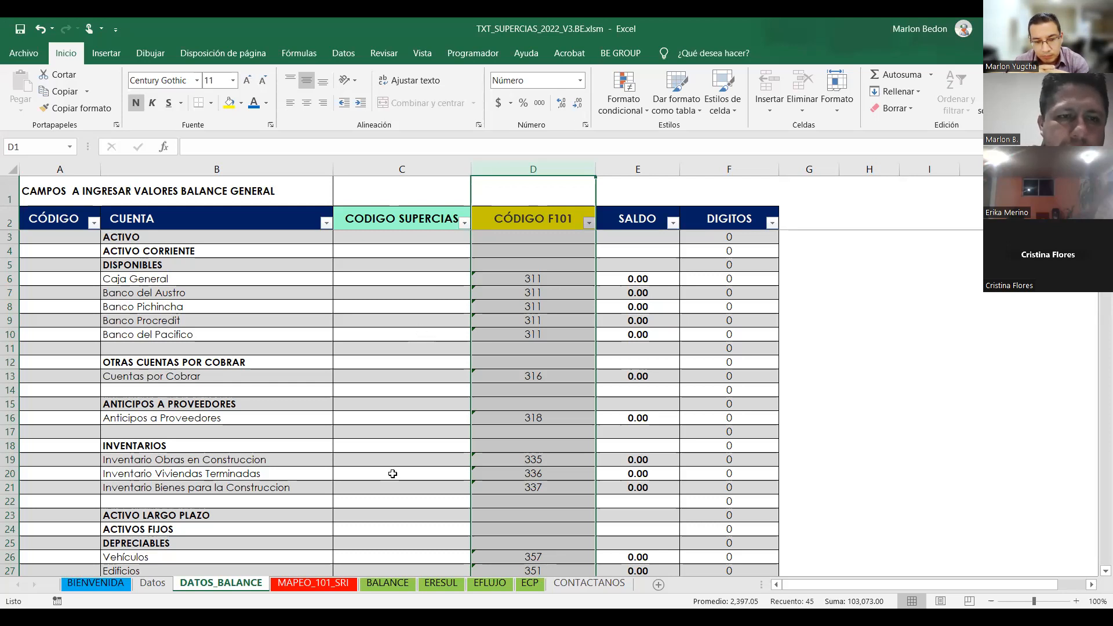
pyautogui.click(278, 376)
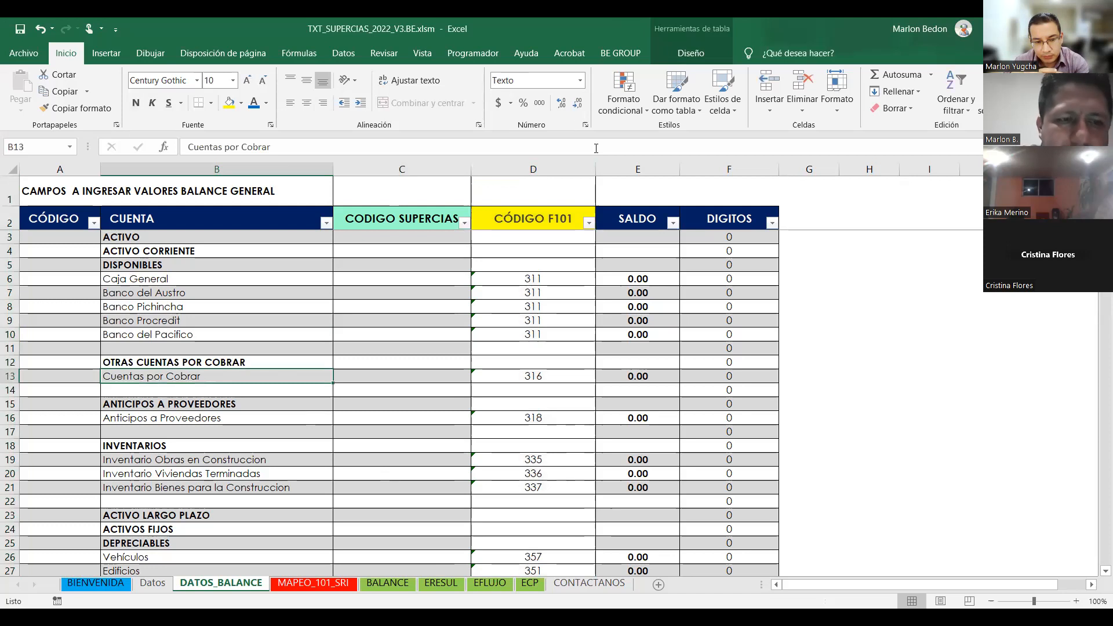
pyautogui.moveTo(162, 237); pyautogui.dragTo(157, 265)
pyautogui.click(400, 444)
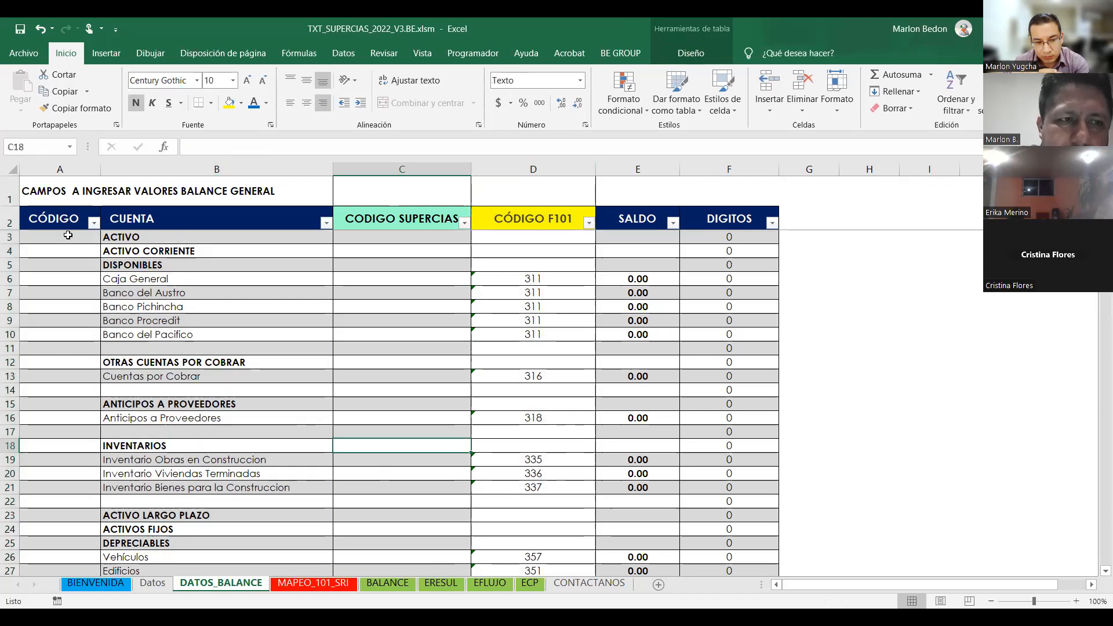
pyautogui.click(80, 237)
pyautogui.moveTo(175, 239); pyautogui.dragTo(194, 377)
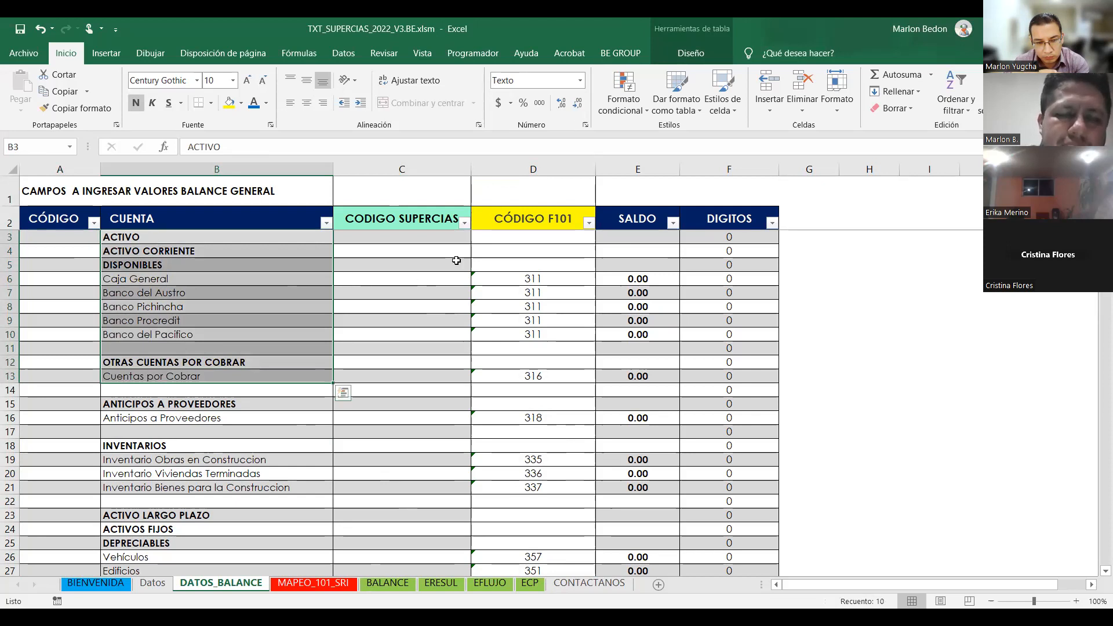
pyautogui.click(418, 278)
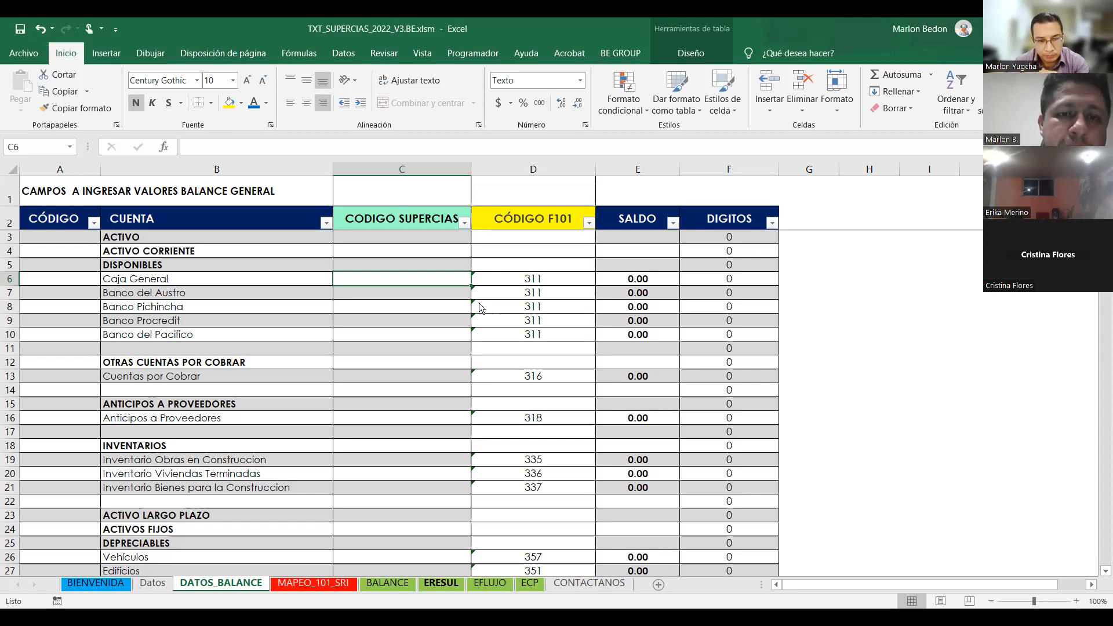
# Return to the workbook and open the BALANCE sheet.
pyautogui.hotkey('alt', 'Tab')
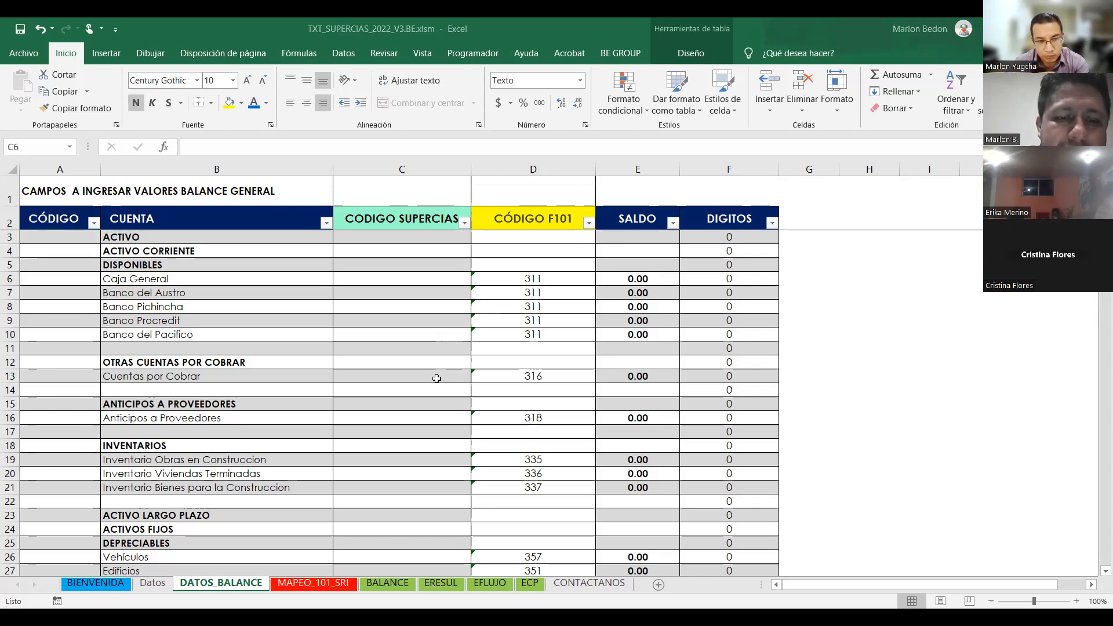
pyautogui.click(388, 583)
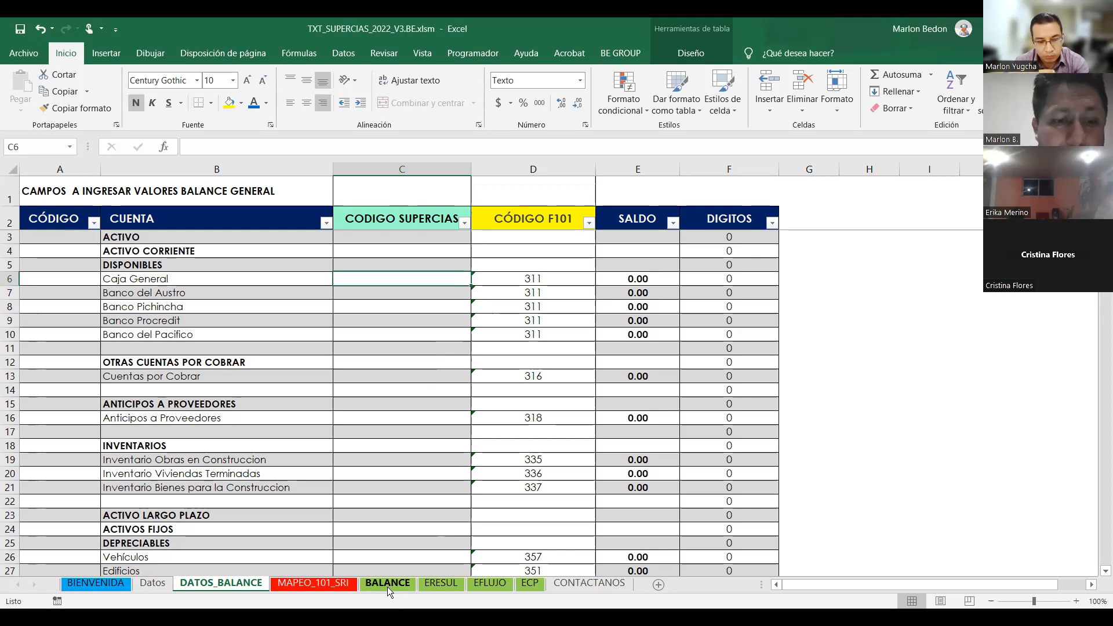
pyautogui.click(410, 392)
pyautogui.press('Up')
pyautogui.press('Up')
pyautogui.press('Up')
pyautogui.click(383, 583)
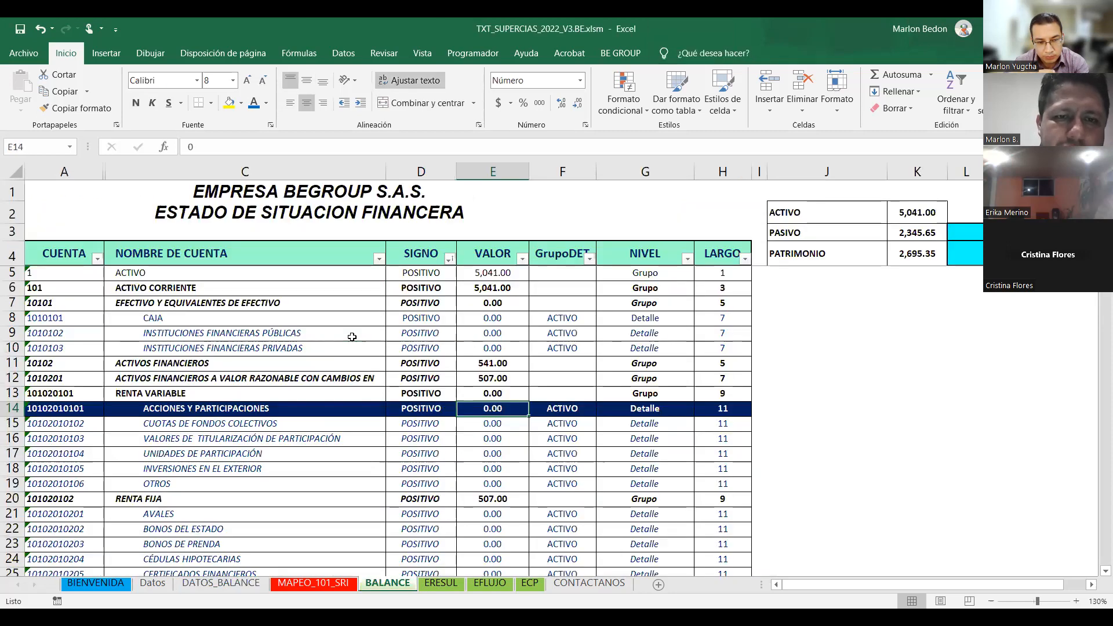
pyautogui.click(352, 337)
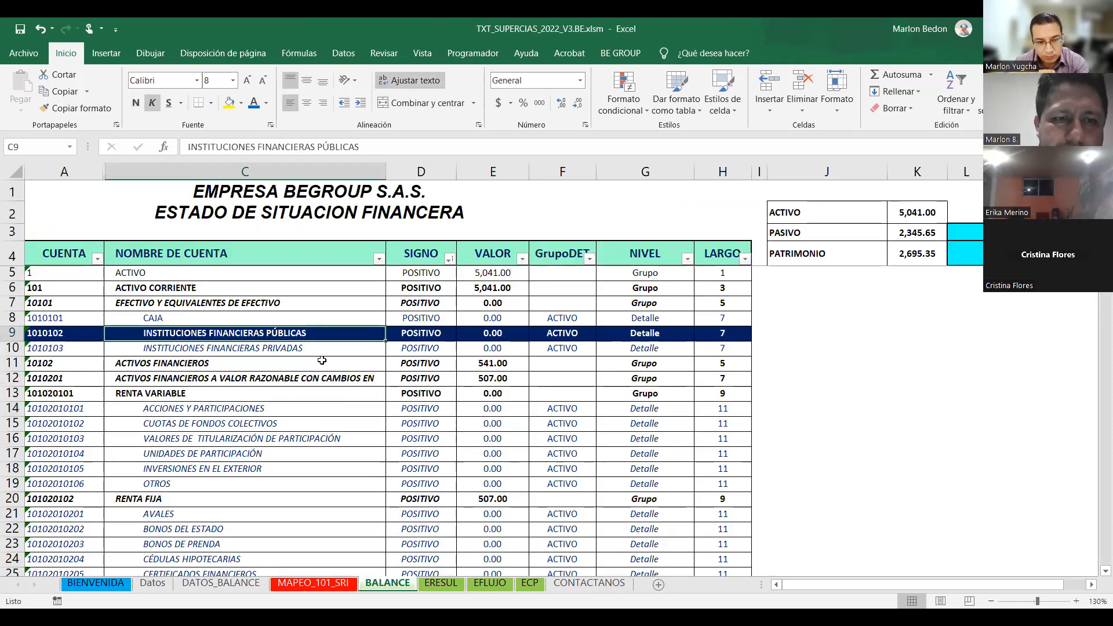
pyautogui.click(307, 304)
pyautogui.click(301, 392)
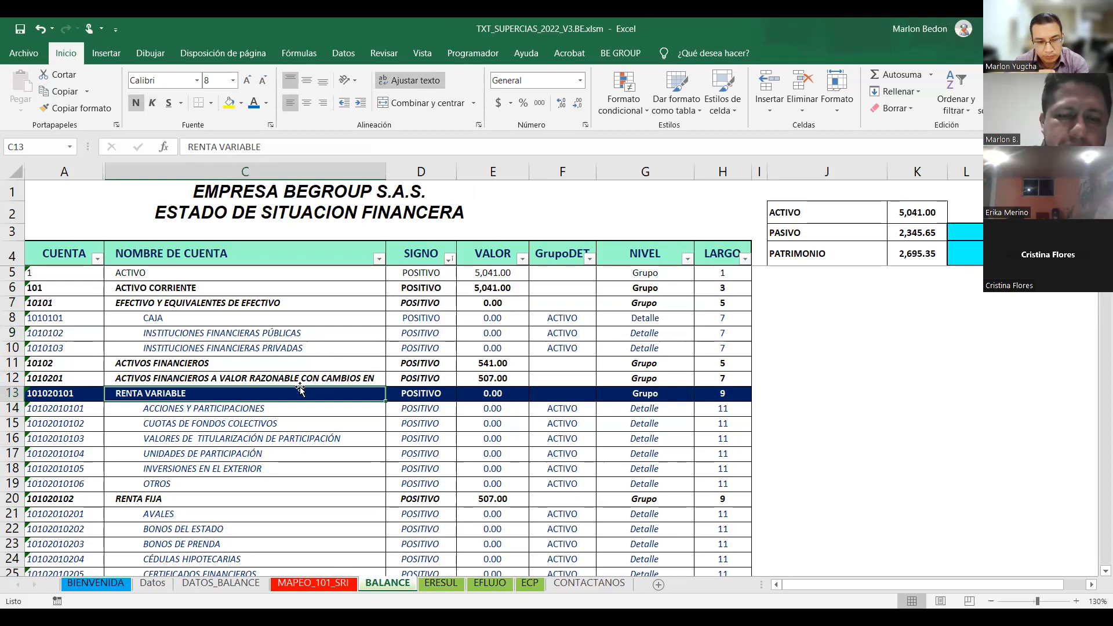
pyautogui.click(296, 416)
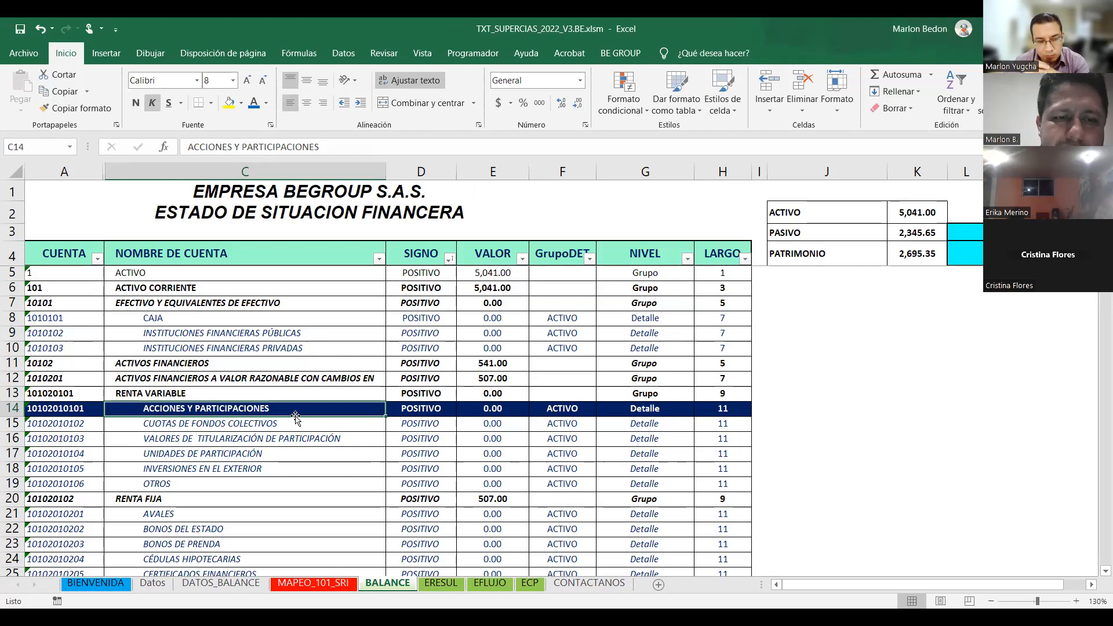
pyautogui.click(294, 417)
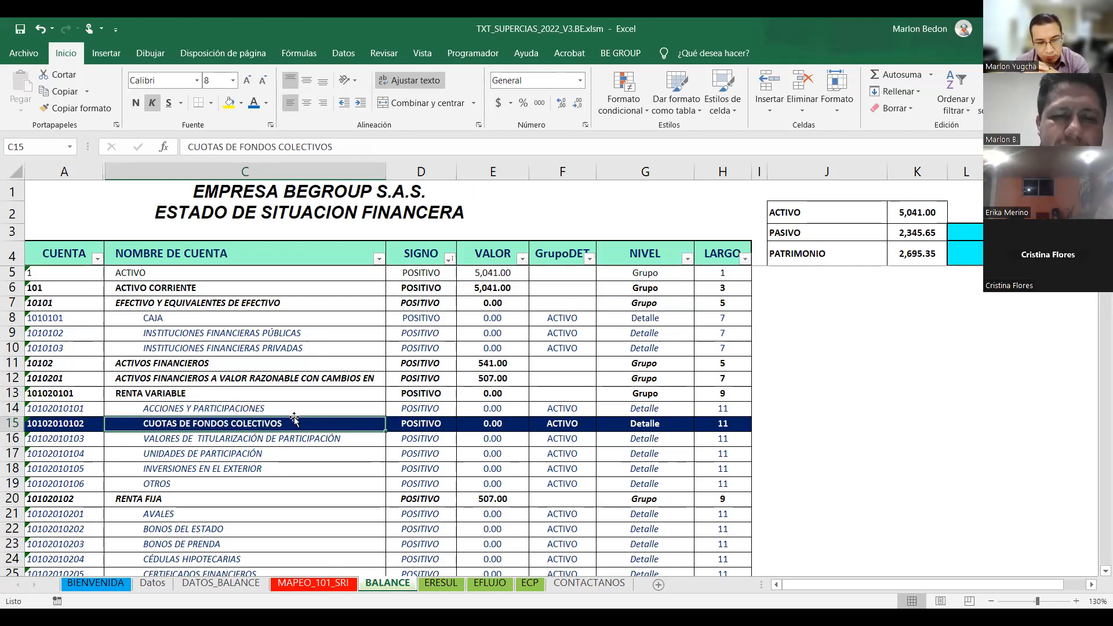
pyautogui.click(308, 452)
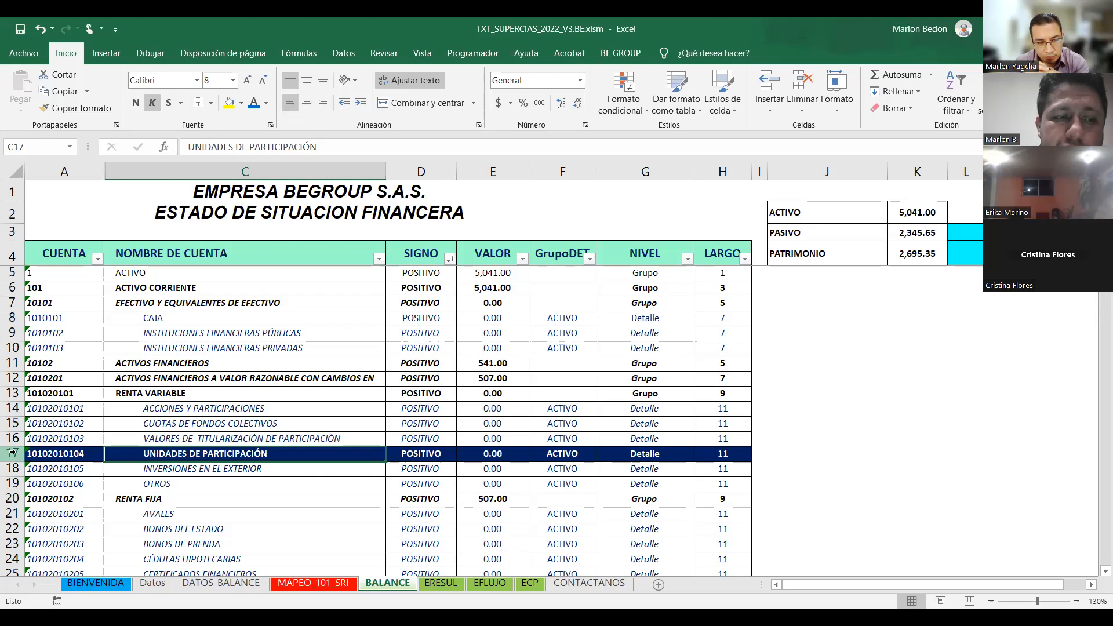
pyautogui.click(508, 453)
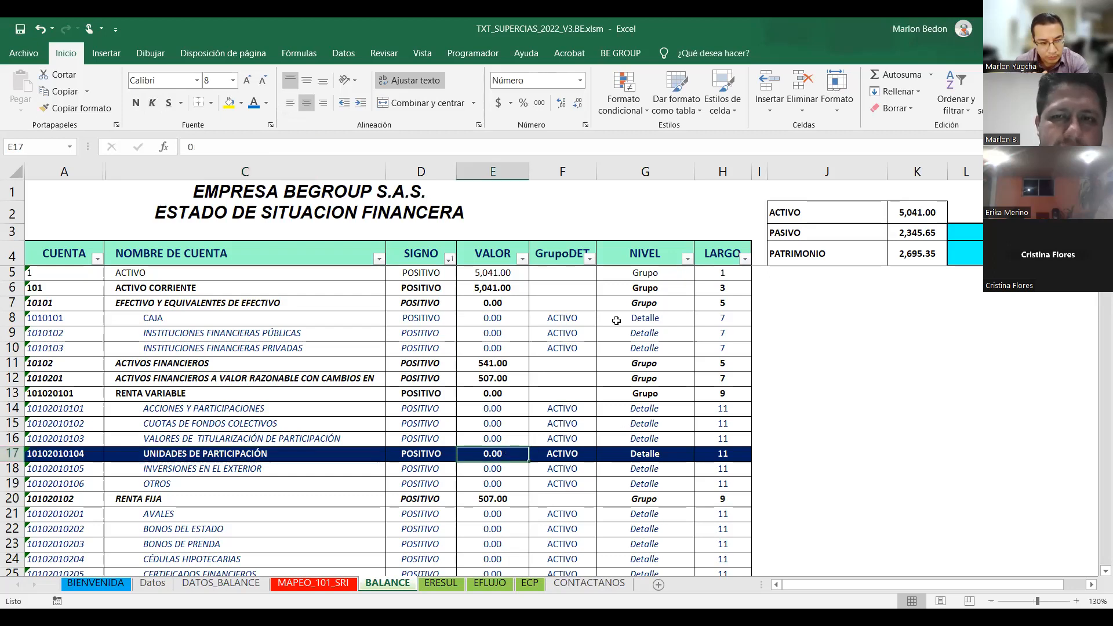
pyautogui.click(640, 172)
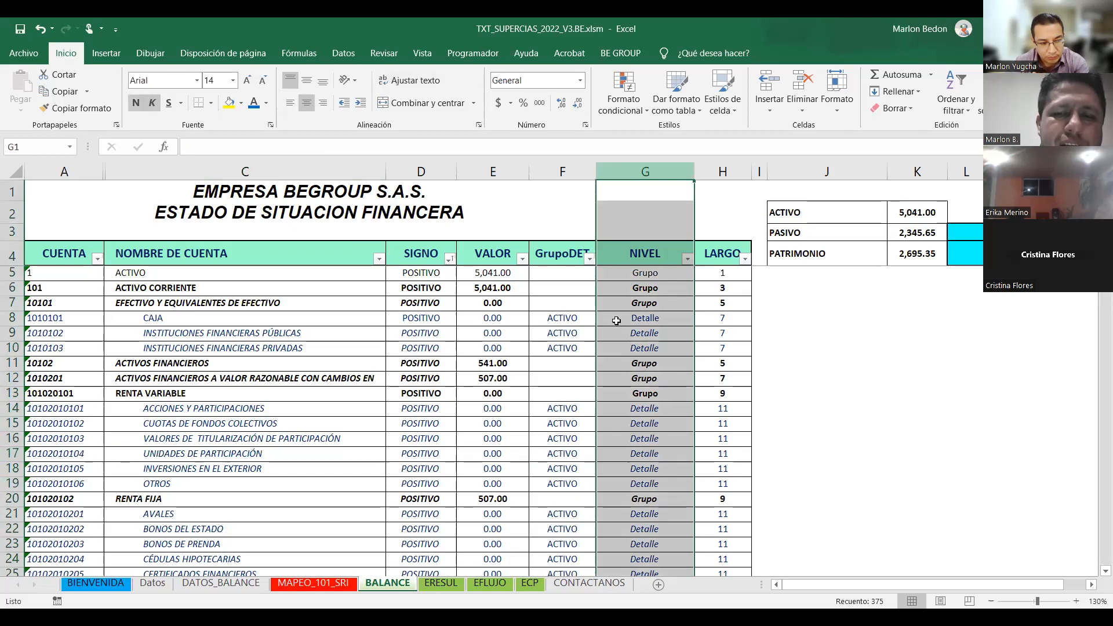
pyautogui.click(646, 317)
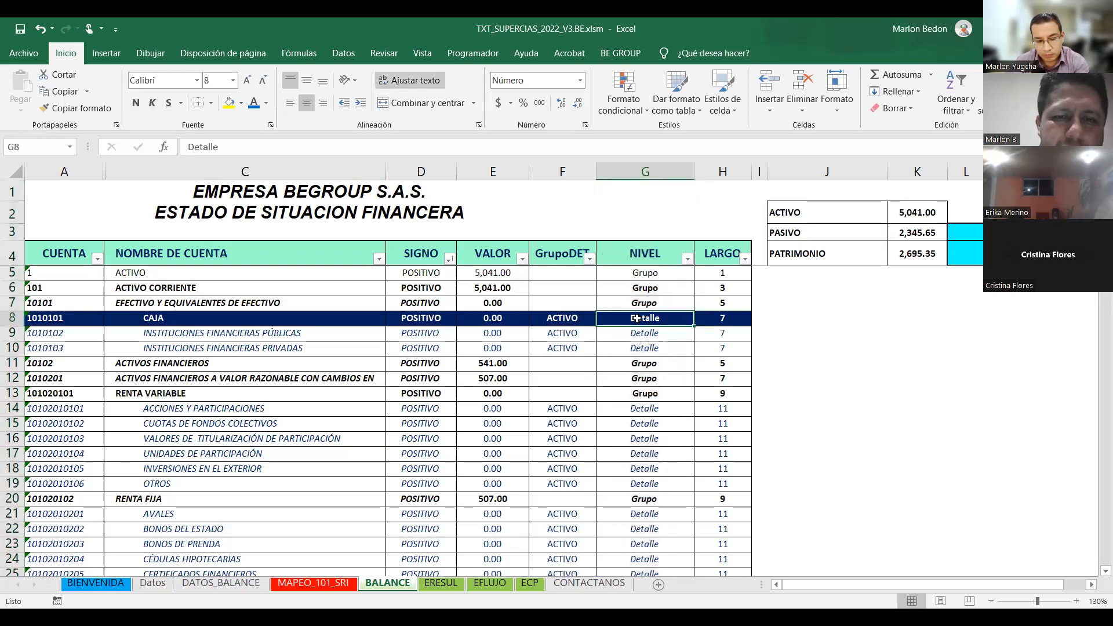
pyautogui.click(508, 332)
pyautogui.click(637, 318)
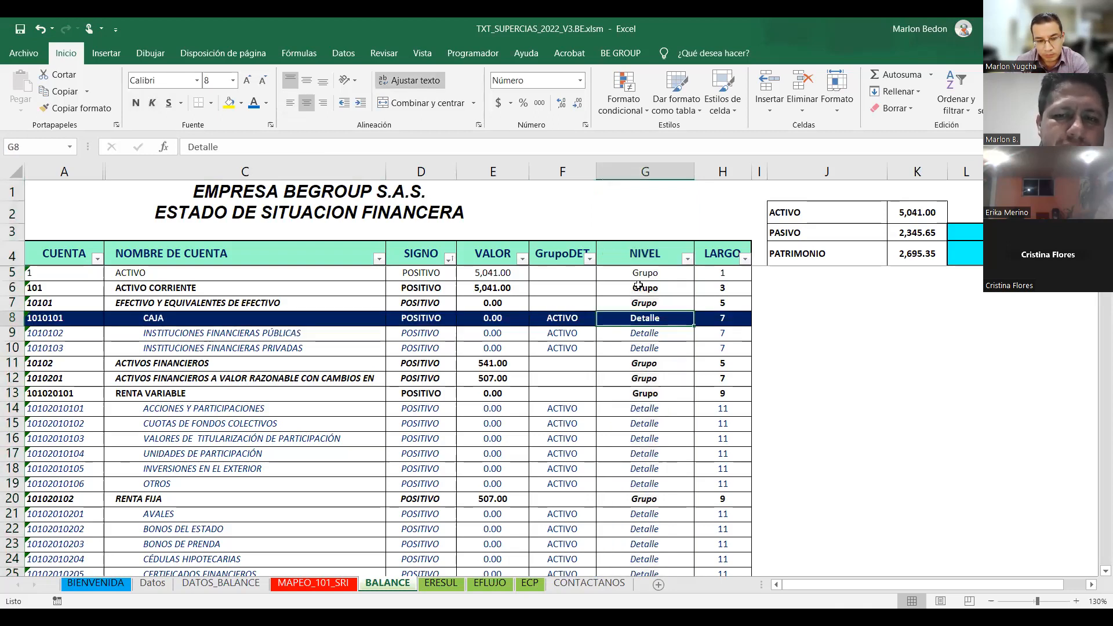
pyautogui.click(496, 319)
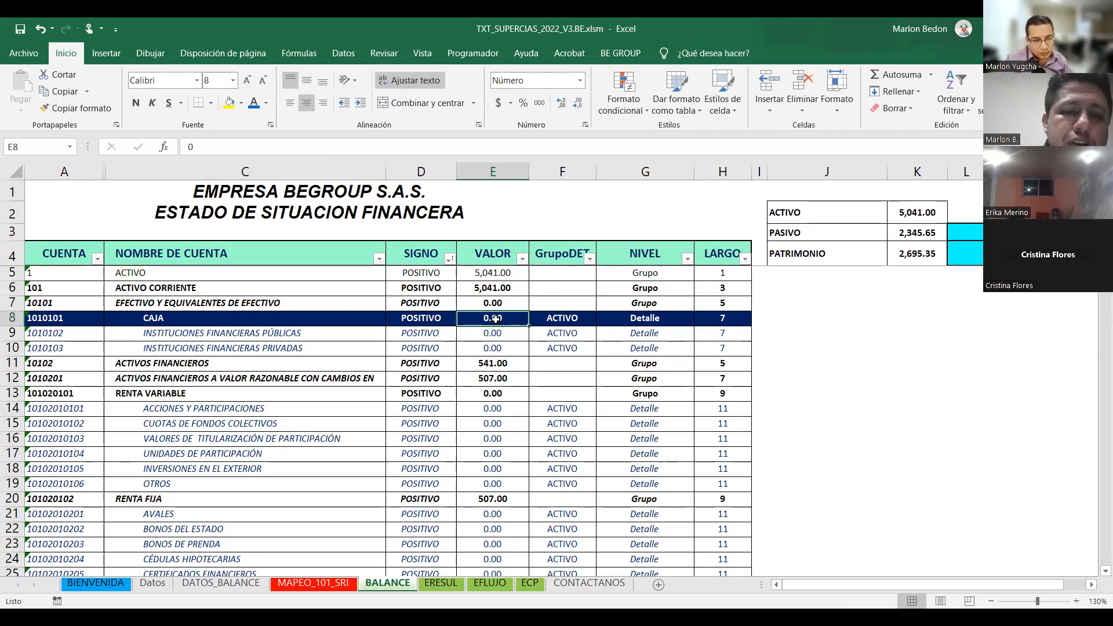
pyautogui.click(493, 274)
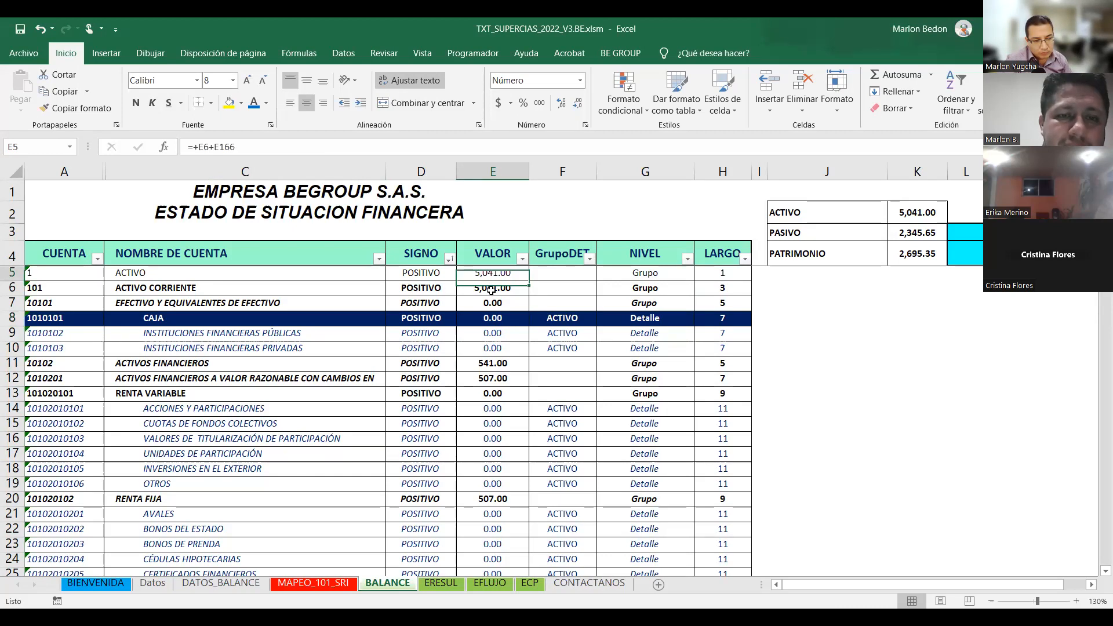
pyautogui.click(512, 298)
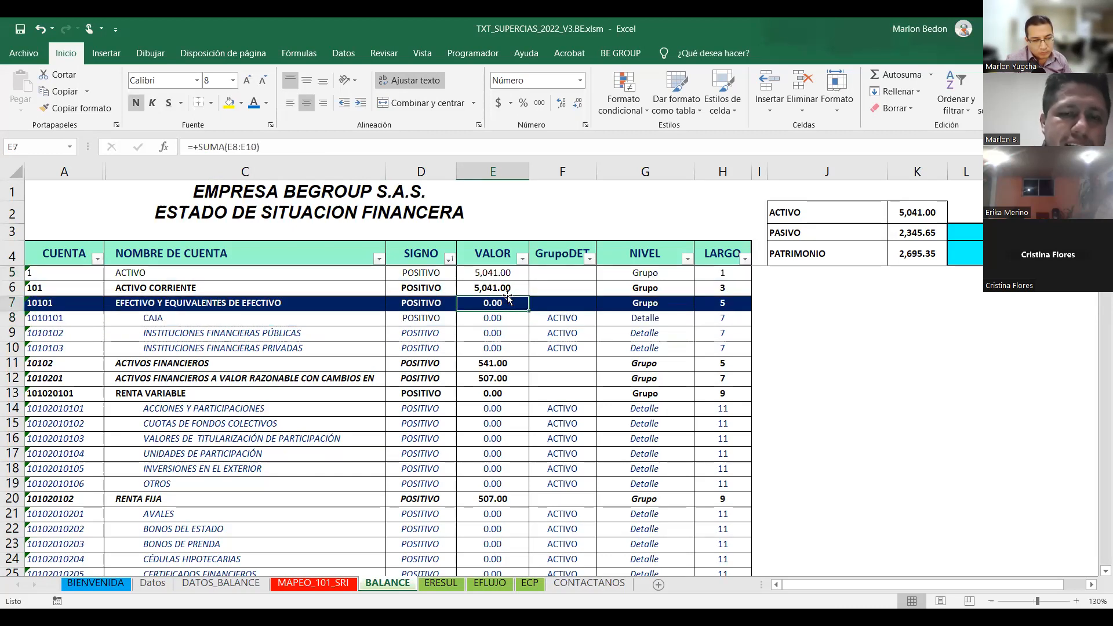
pyautogui.click(484, 318)
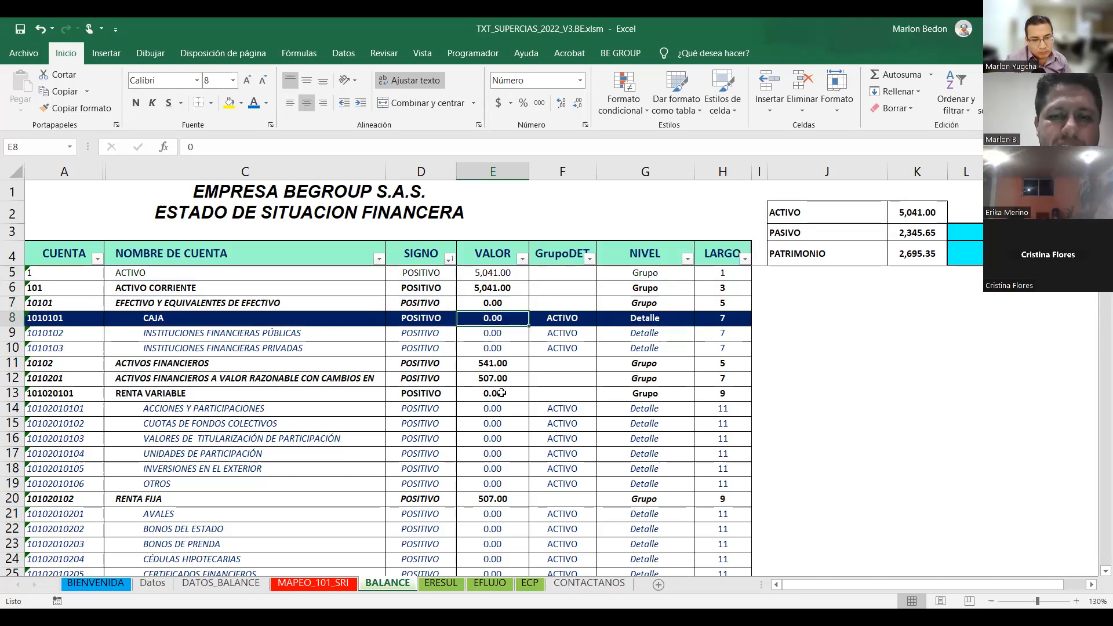
pyautogui.click(496, 418)
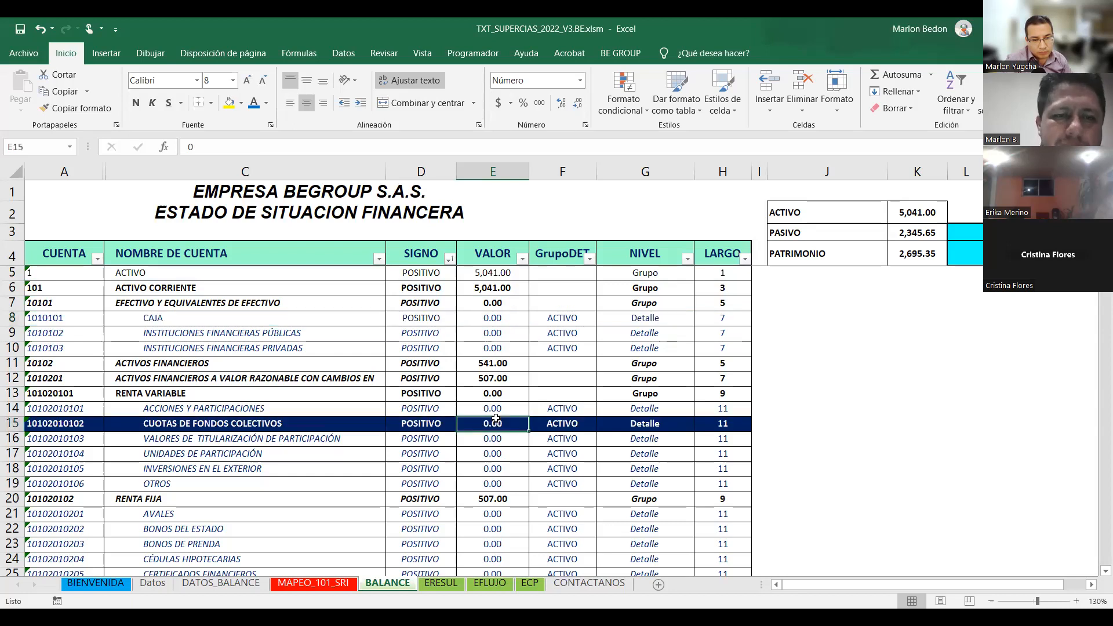
# Scroll BALANCE down to the DEL EXTERIOR liabilities near row 250 and select the PROVEEDORES value.
pyautogui.scroll(-13, 496, 419)
pyautogui.scroll(-13, 496, 418)
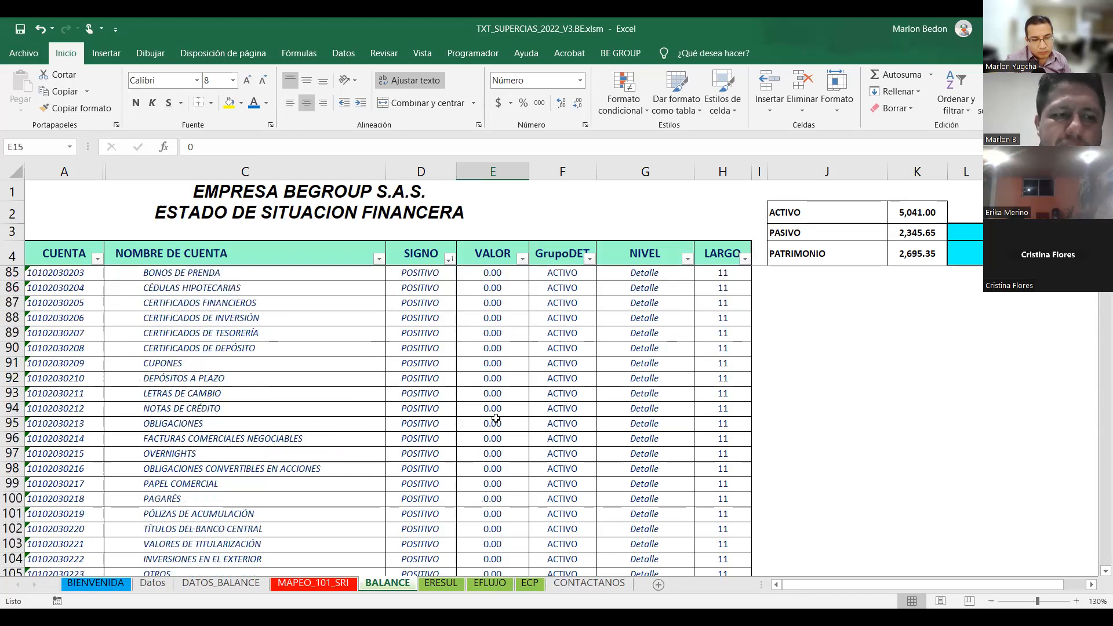
pyautogui.scroll(-6, 460, 418)
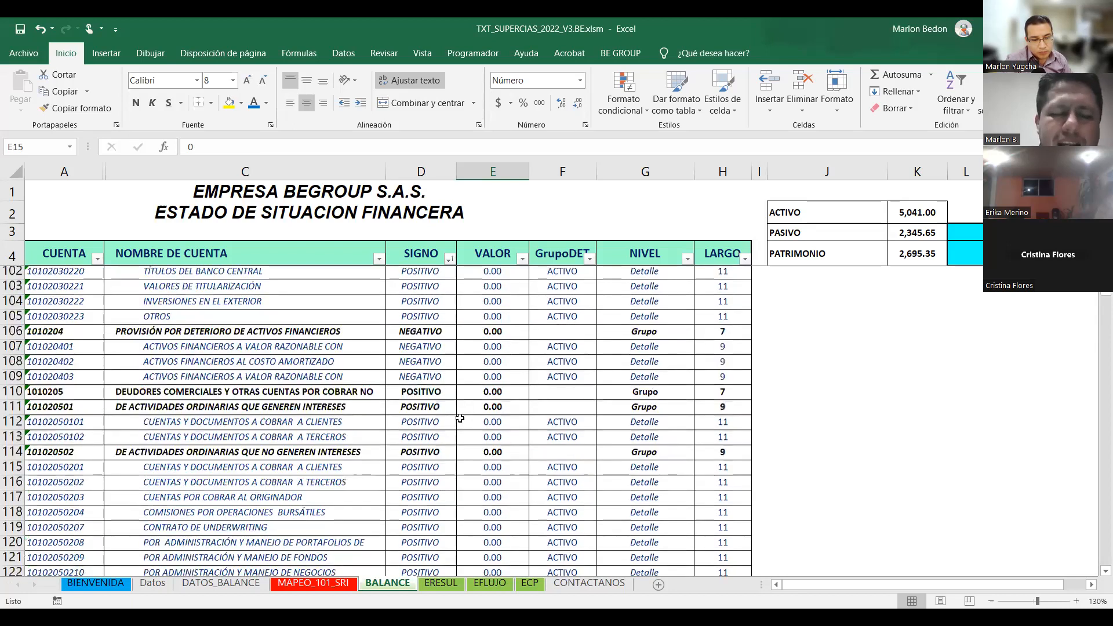
pyautogui.scroll(-8, 460, 418)
pyautogui.scroll(-20, 460, 418)
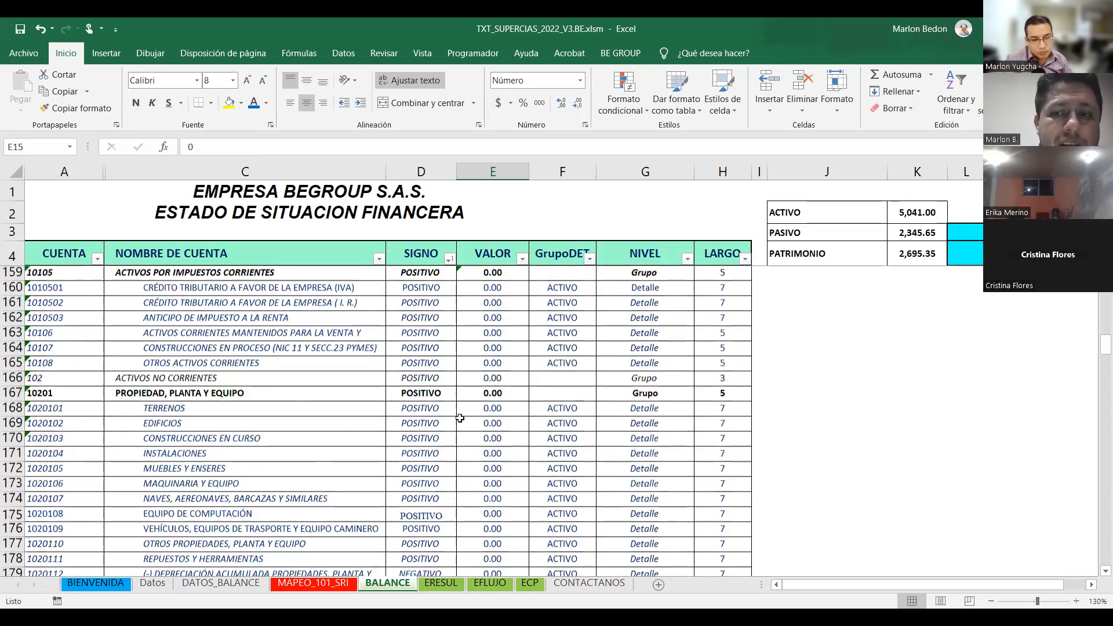
pyautogui.scroll(-20, 447, 348)
pyautogui.click(448, 350)
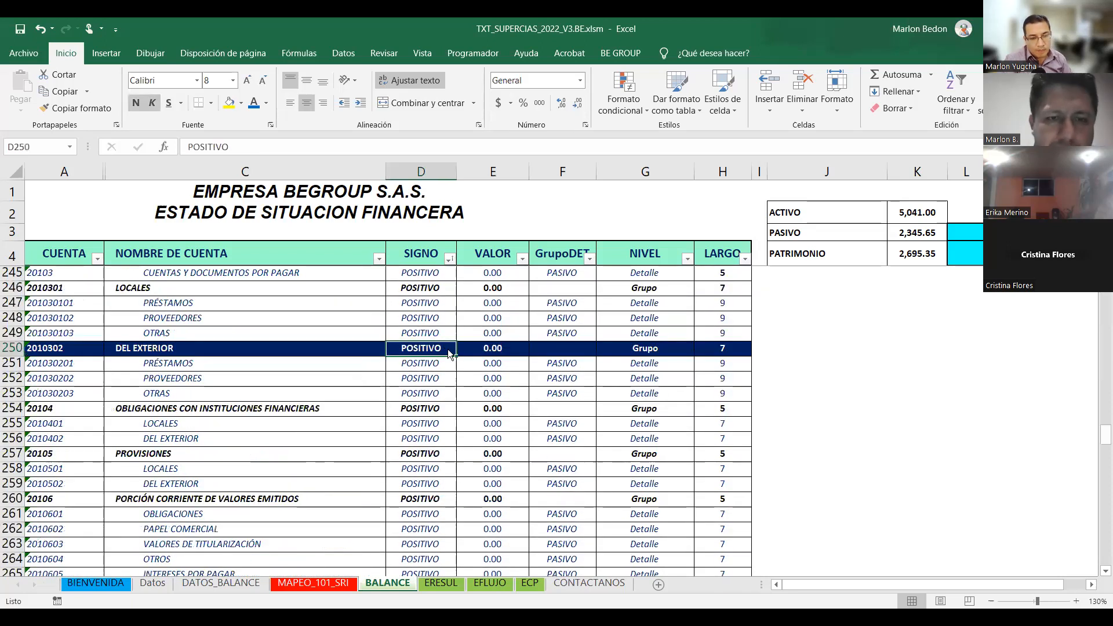
pyautogui.hotkey('ctrl', 'b')
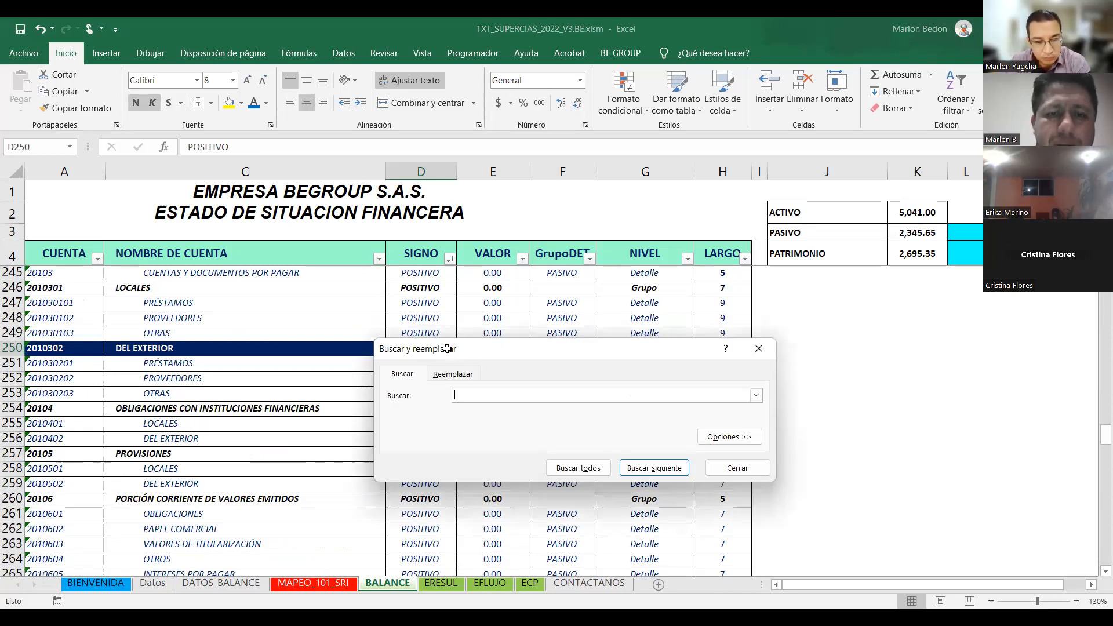
pyautogui.press('Escape')
pyautogui.click(459, 381)
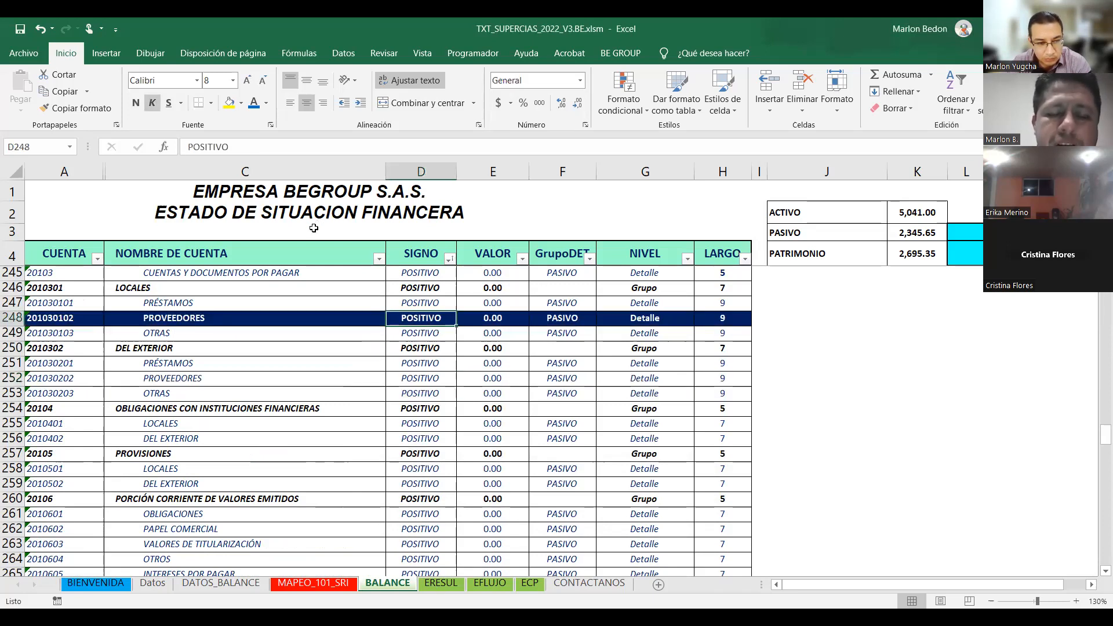
pyautogui.click(504, 393)
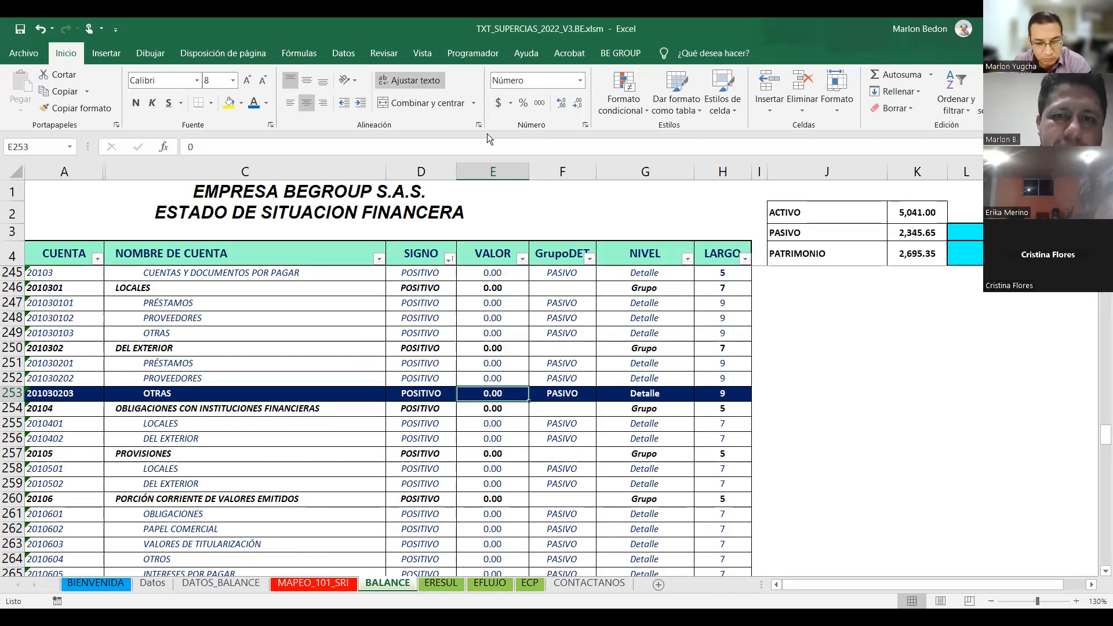
pyautogui.click(467, 320)
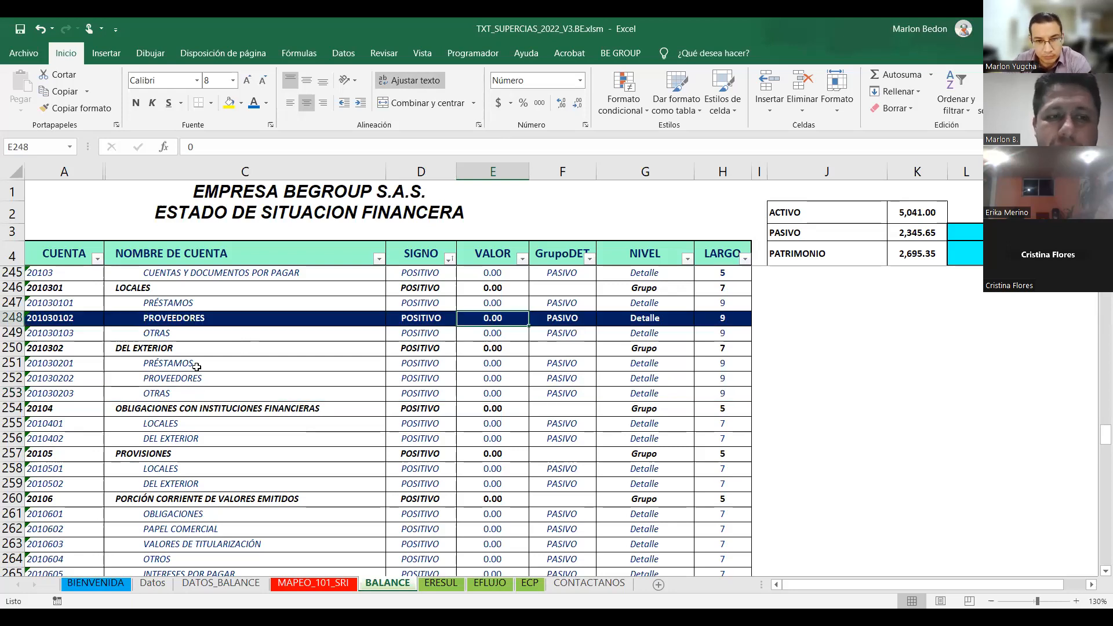
pyautogui.click(495, 365)
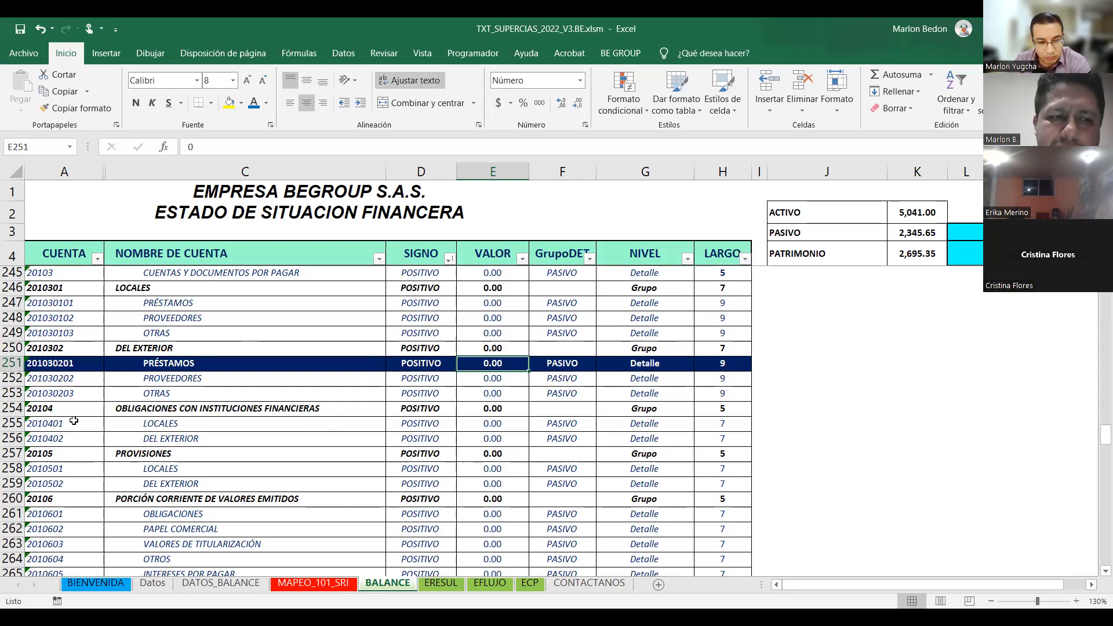
pyautogui.press('Down')
pyautogui.press('Down')
pyautogui.press('Down')
pyautogui.press('Down')
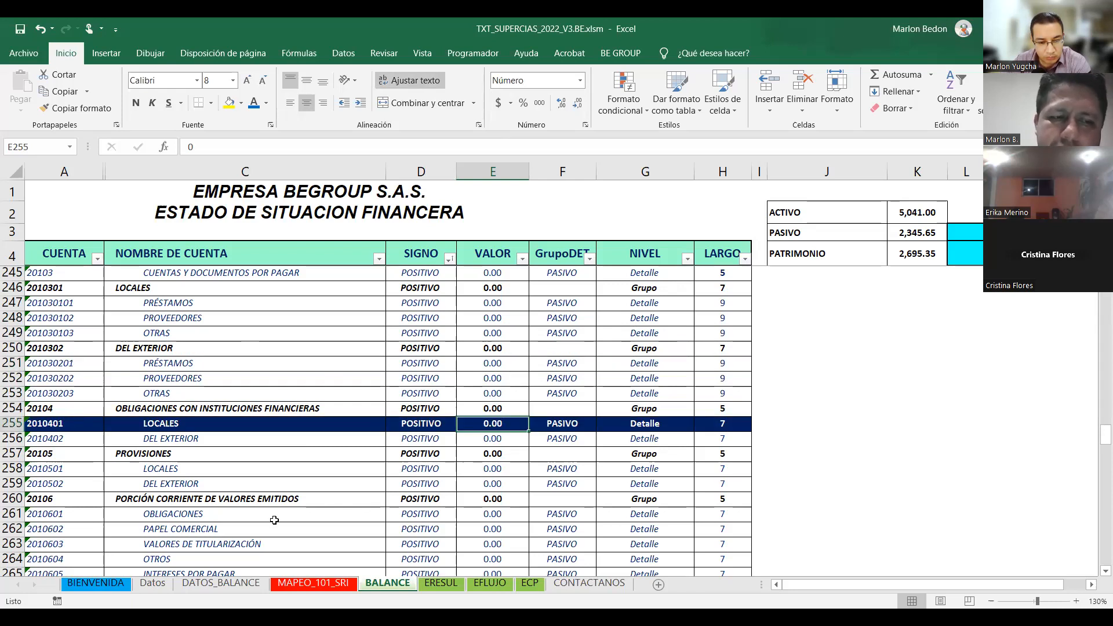
pyautogui.press('Down')
pyautogui.press('Down')
pyautogui.press('Down')
pyautogui.press('Down')
pyautogui.press('Down')
pyautogui.press('Down')
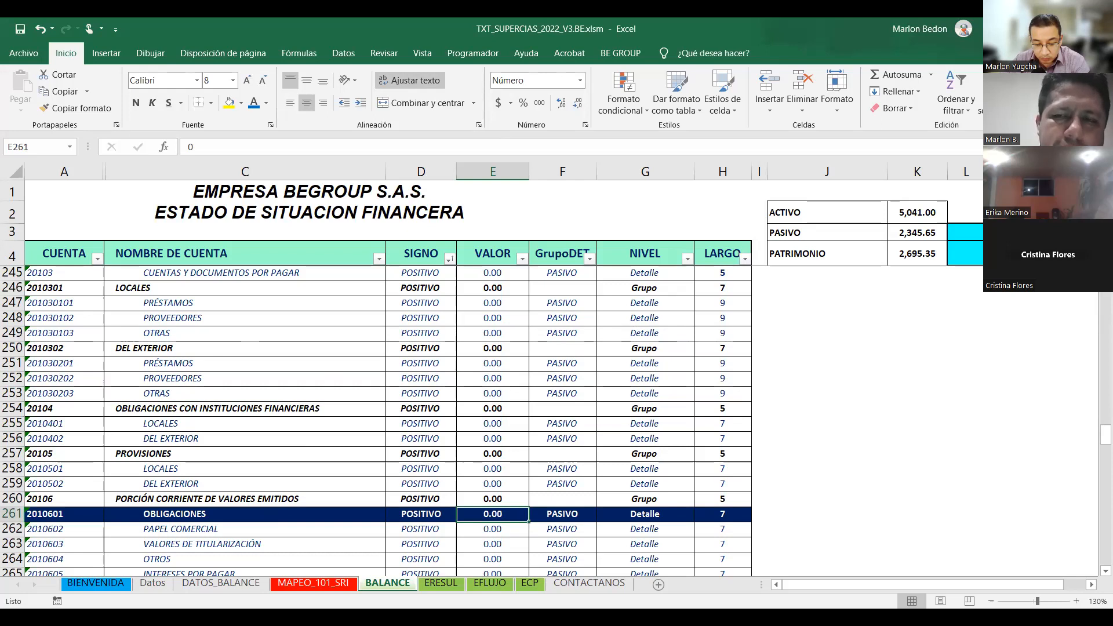
pyautogui.click(917, 212)
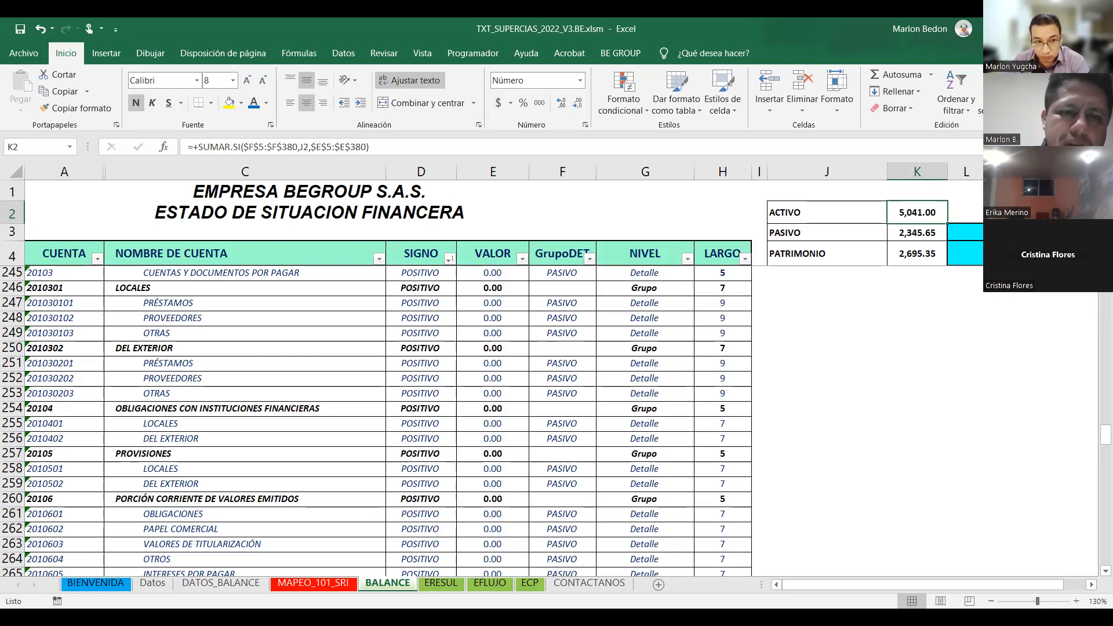
# Enter a test amount of 5.00 for foreign PROVEEDORES, then reset it to 0.00.
pyautogui.click(496, 377)
pyautogui.write('56')
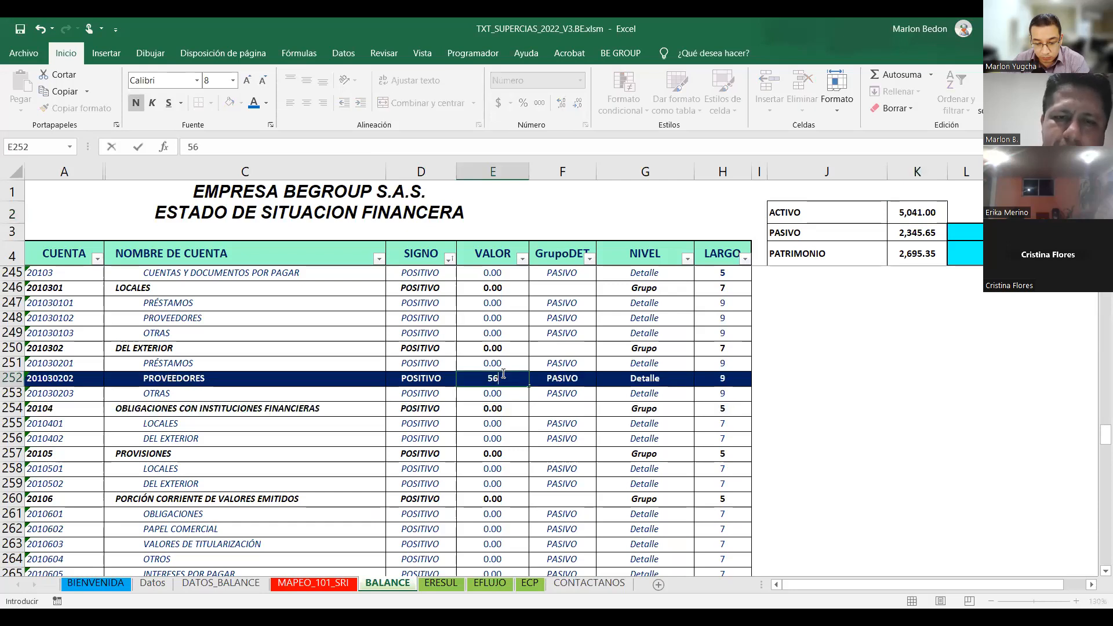
pyautogui.press('BackSpace')
pyautogui.hotkey('ctrl', 'Return')
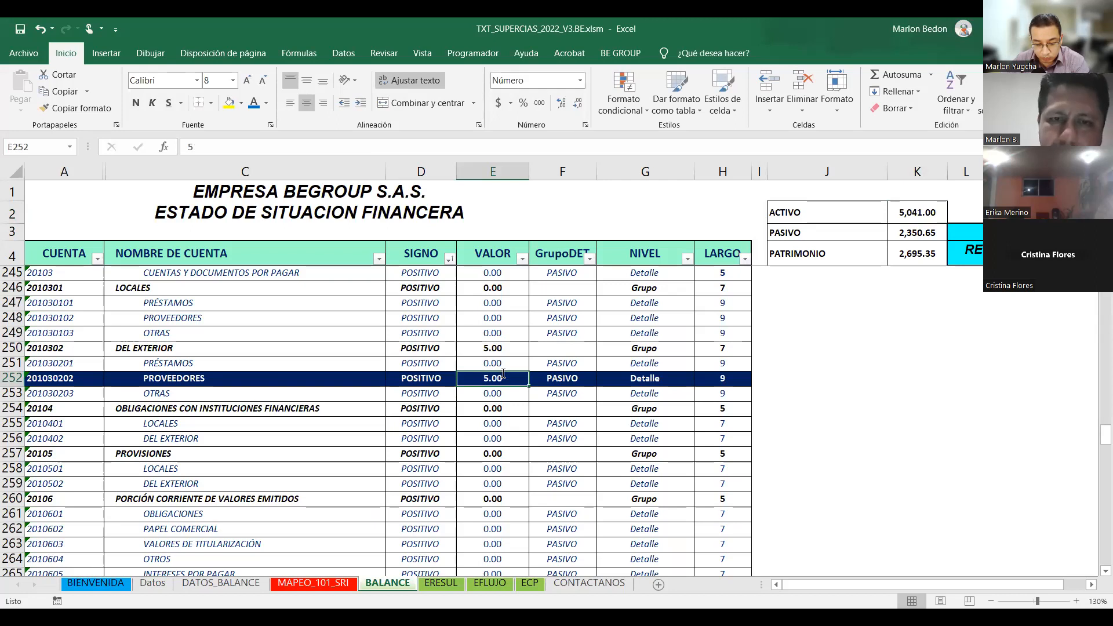
pyautogui.write('0')
pyautogui.hotkey('ctrl', 'Return')
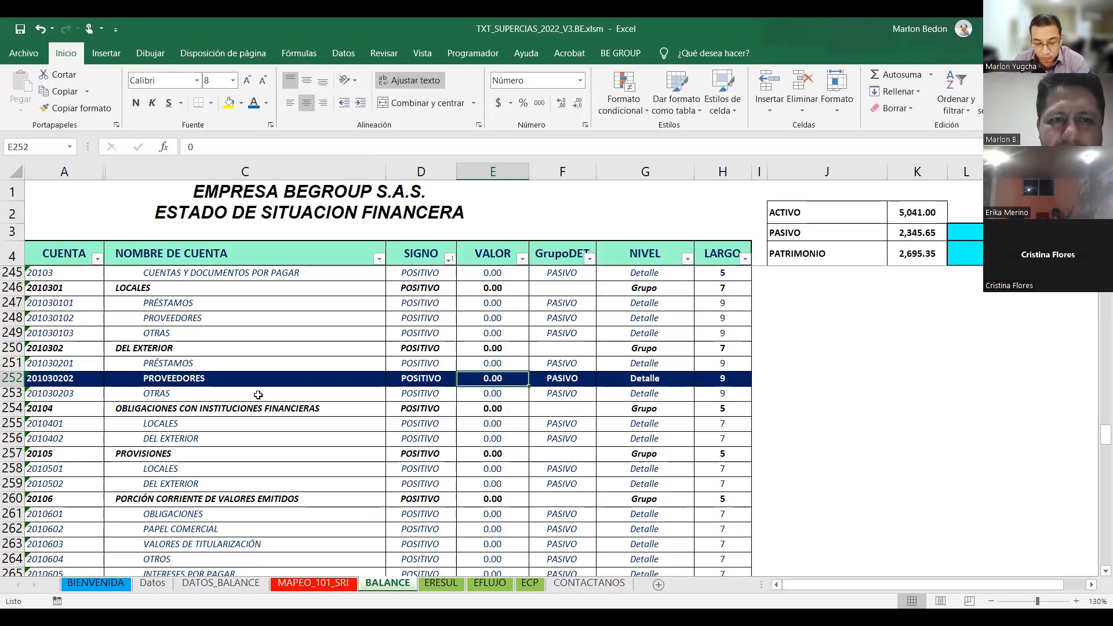
# Check the DEL EXTERIOR subtotal and nearby rows, then switch to the ERESUL income statement.
pyautogui.press('Up')
pyautogui.press('Up')
pyautogui.click(360, 408)
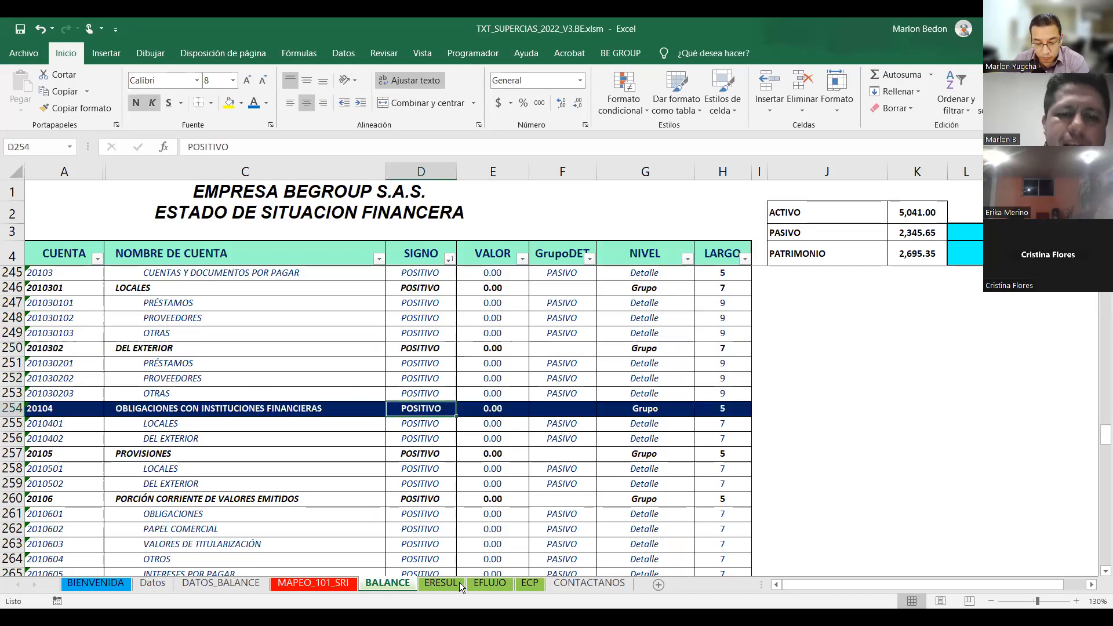
pyautogui.press('Up')
pyautogui.press('Up')
pyautogui.click(439, 586)
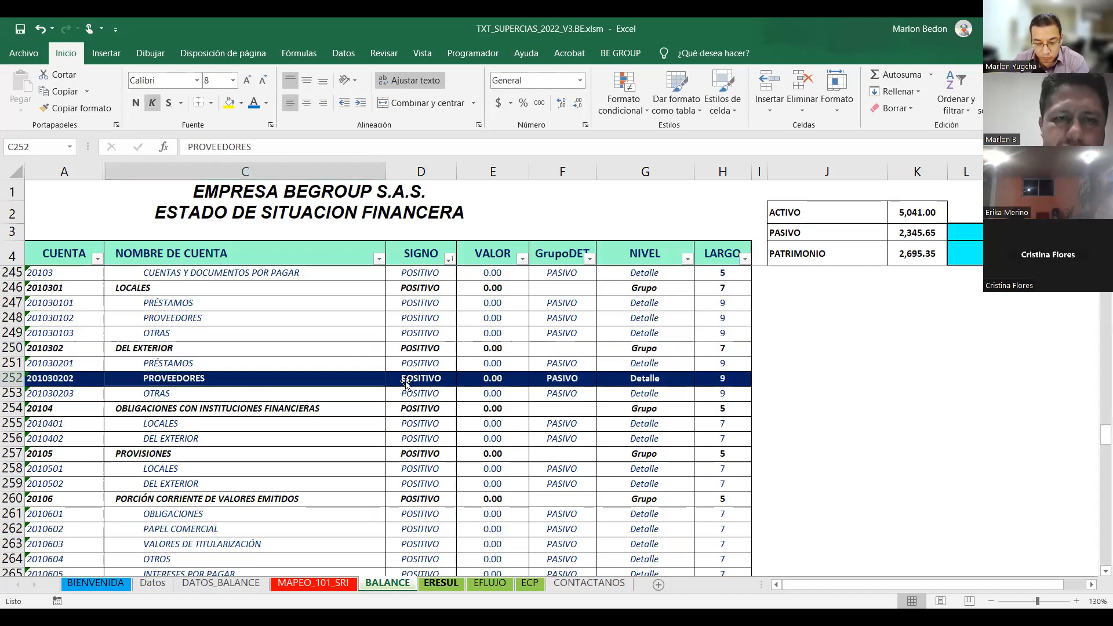
pyautogui.click(336, 371)
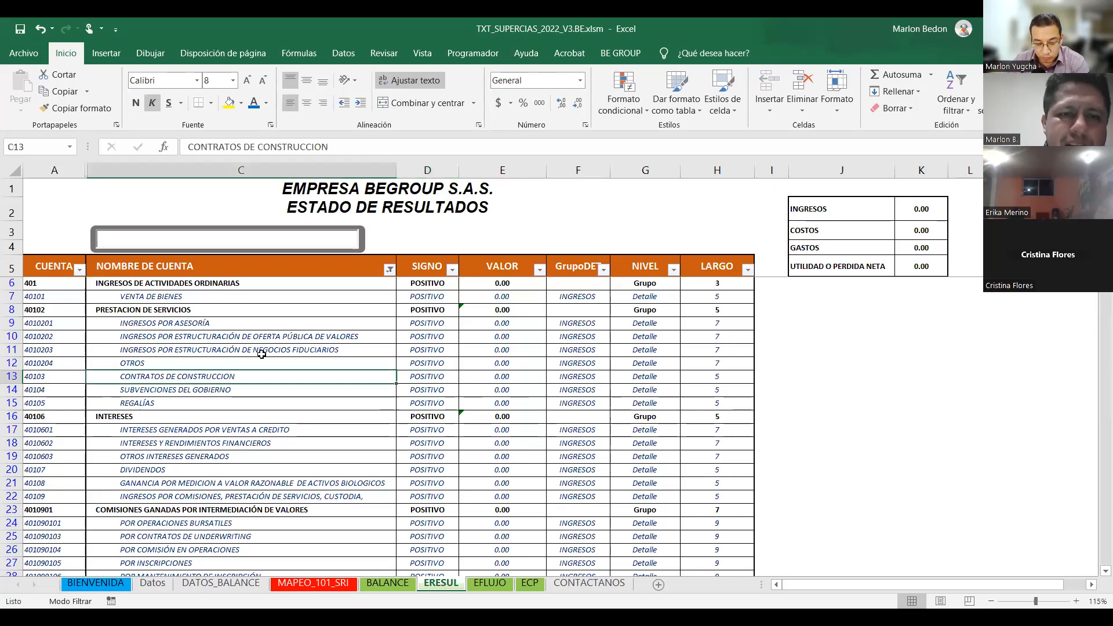
pyautogui.click(515, 345)
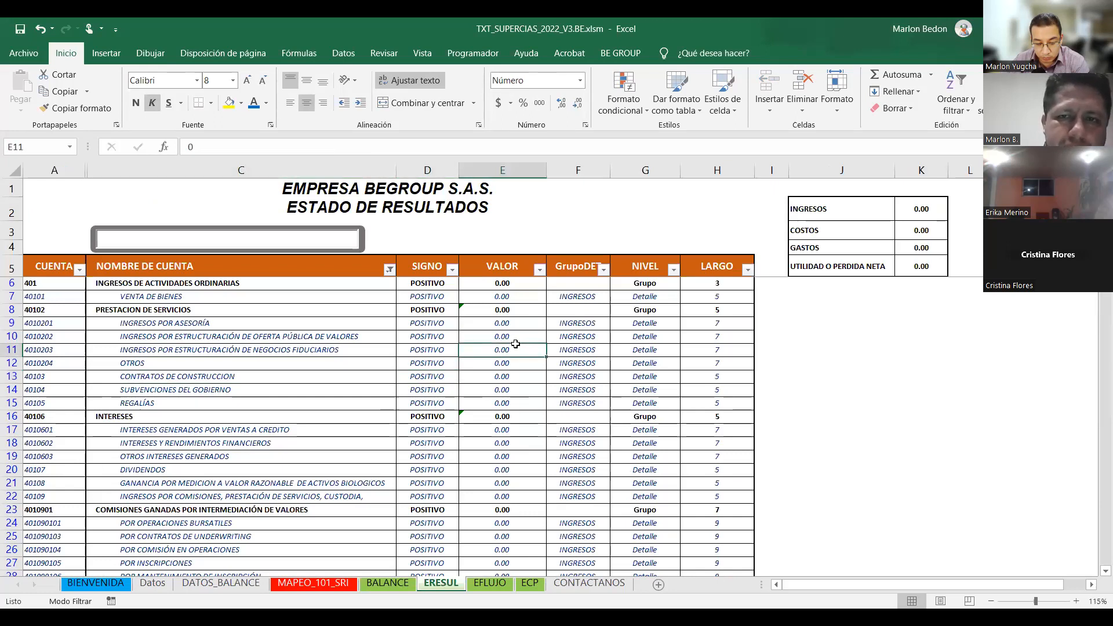
pyautogui.click(645, 171)
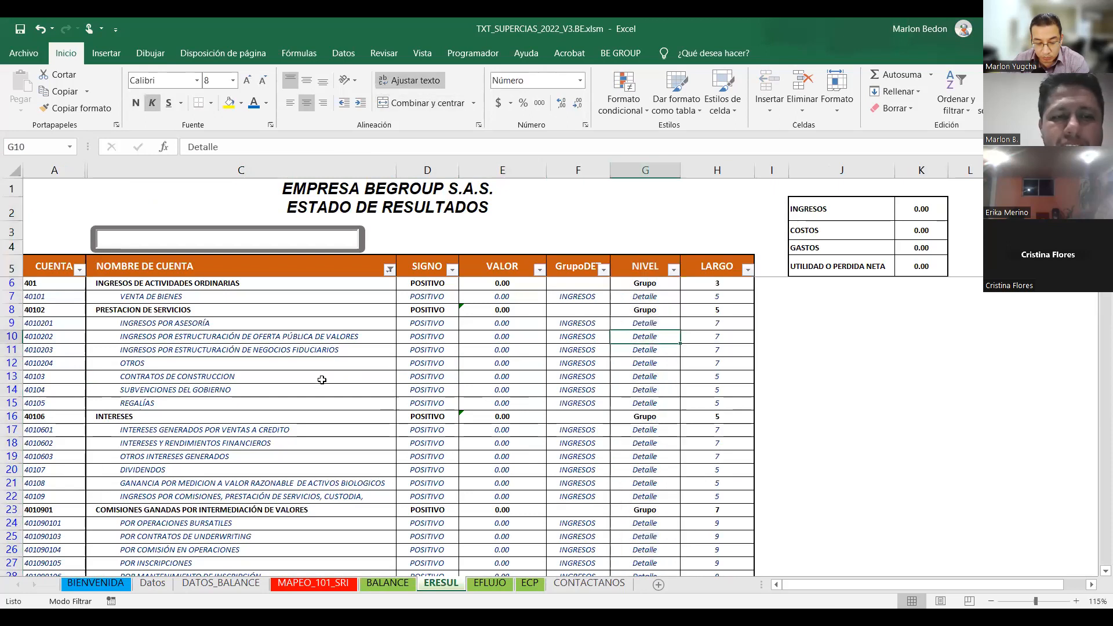
pyautogui.click(218, 351)
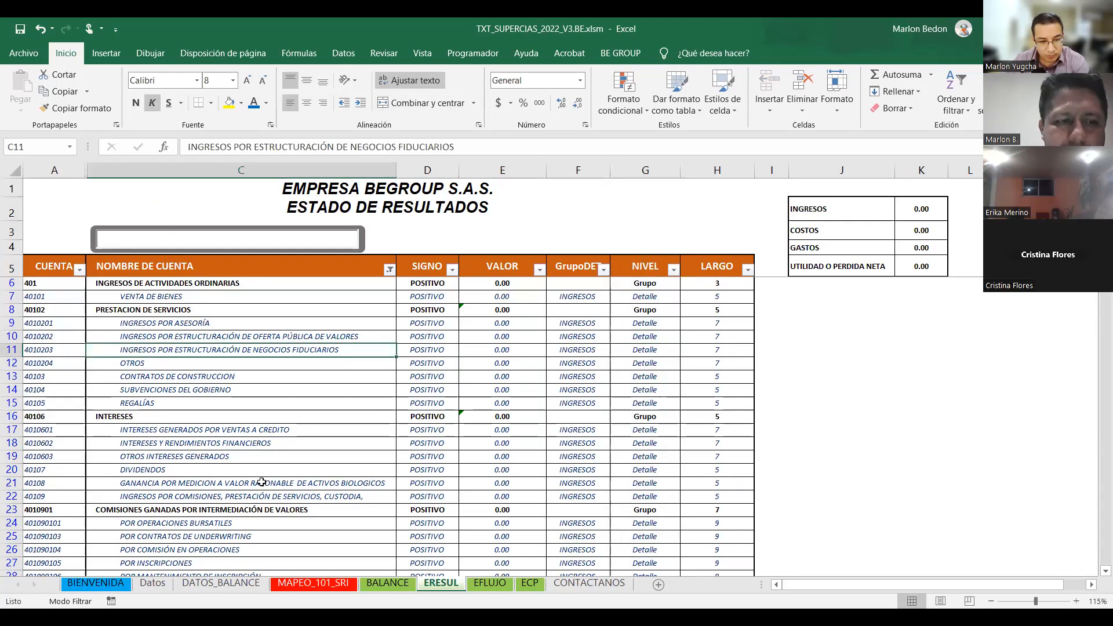
pyautogui.click(170, 243)
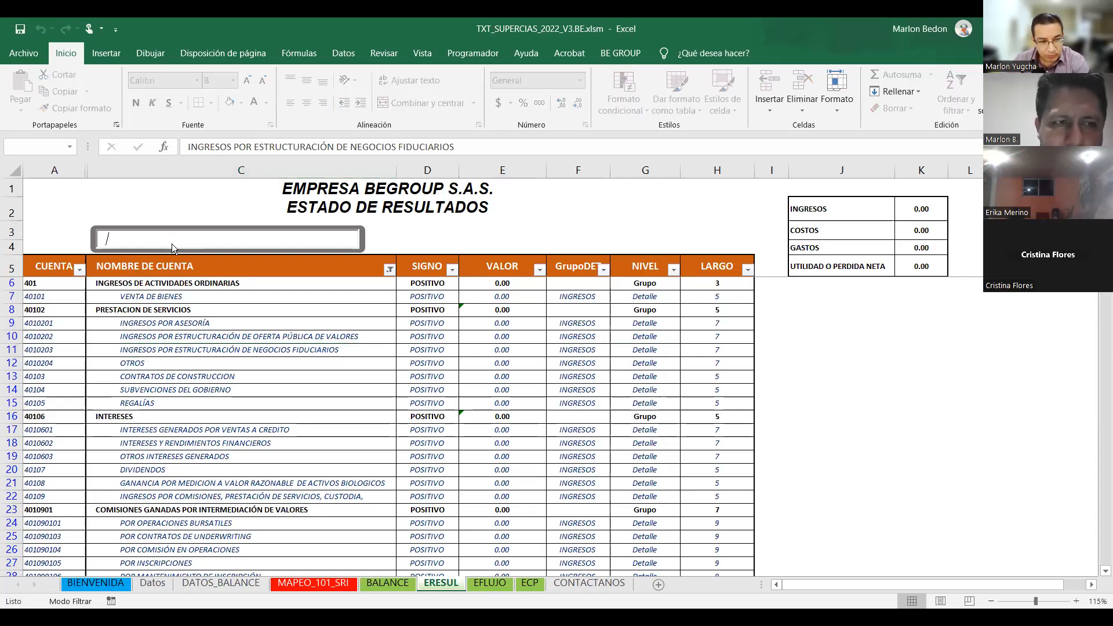
pyautogui.write('suel')
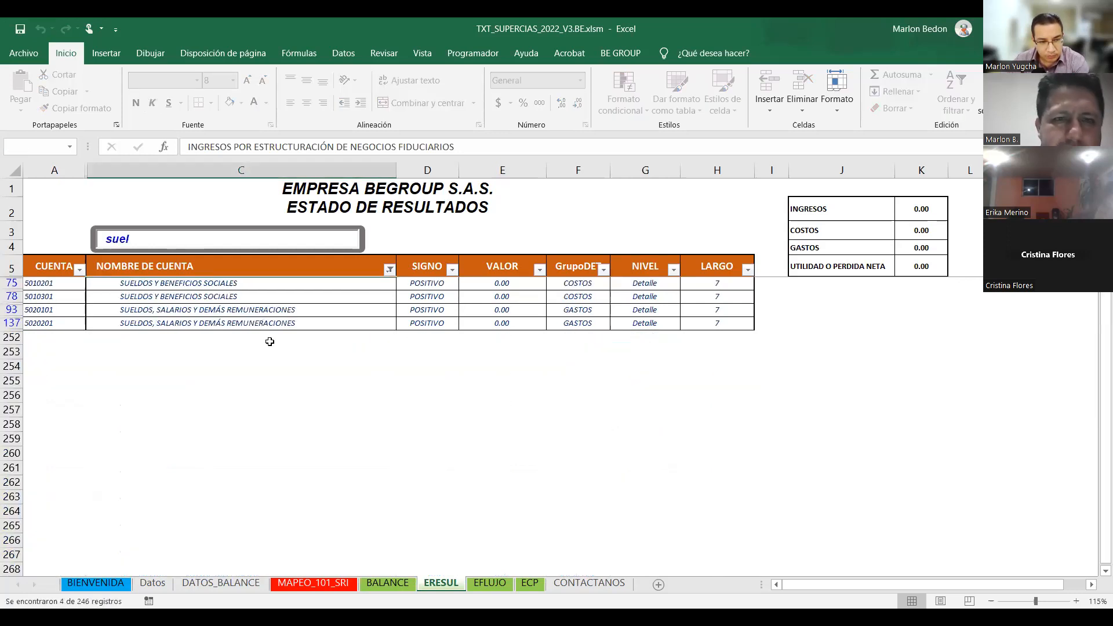
pyautogui.doubleClick(134, 243)
pyautogui.press('BackSpace')
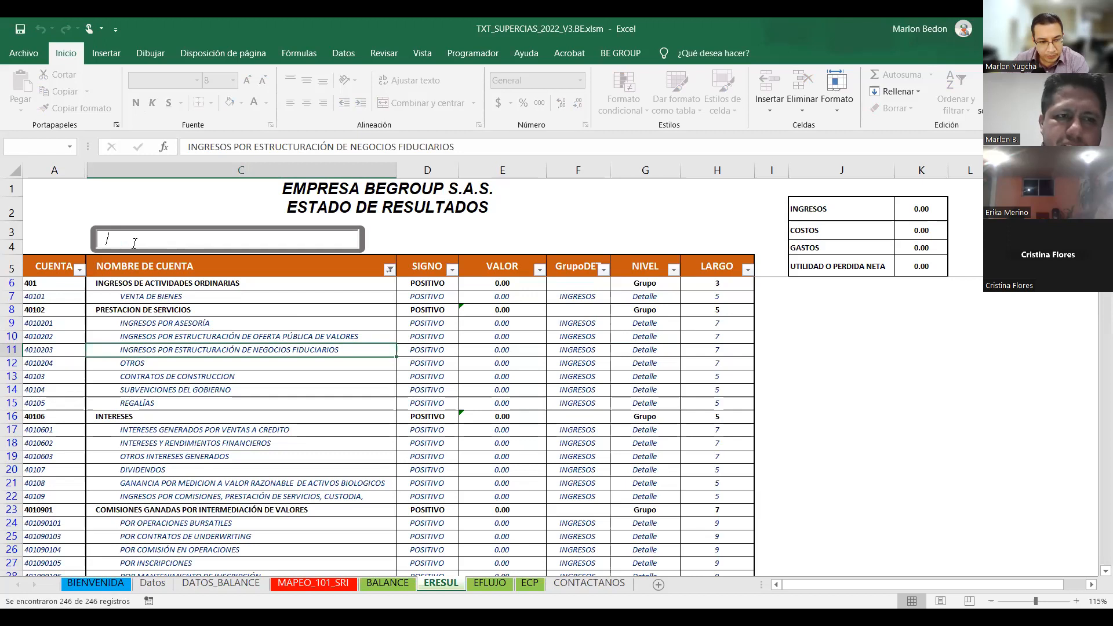
pyautogui.click(390, 273)
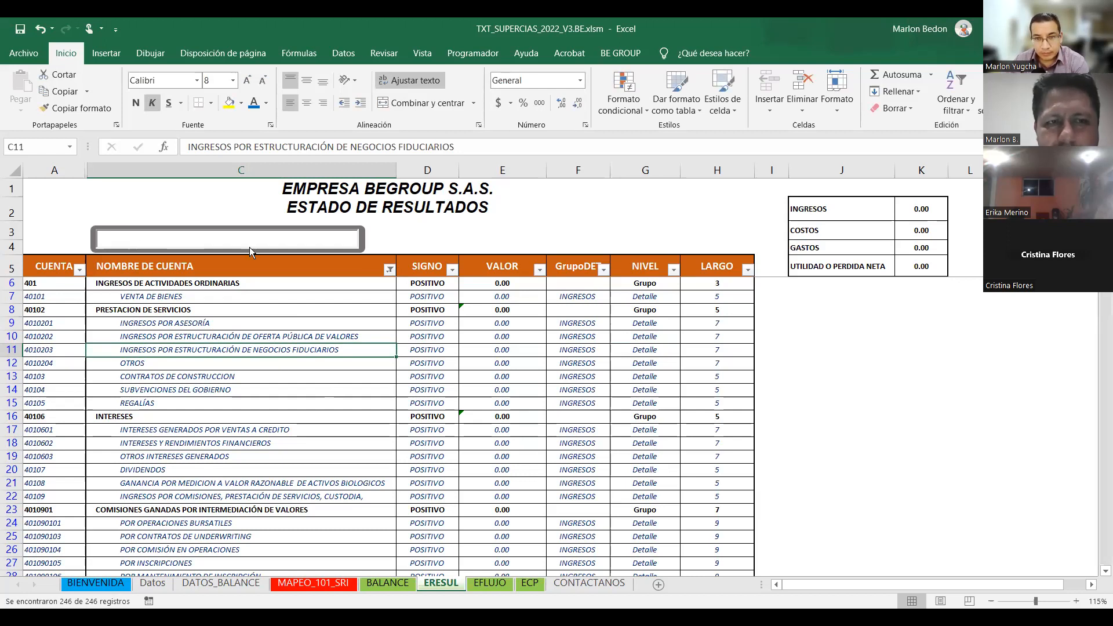
# Scroll through ERESUL accounts from VENTA DE BIENES and REGALÍAS down to employee benefit plan expenses.
pyautogui.click(248, 296)
pyautogui.click(244, 403)
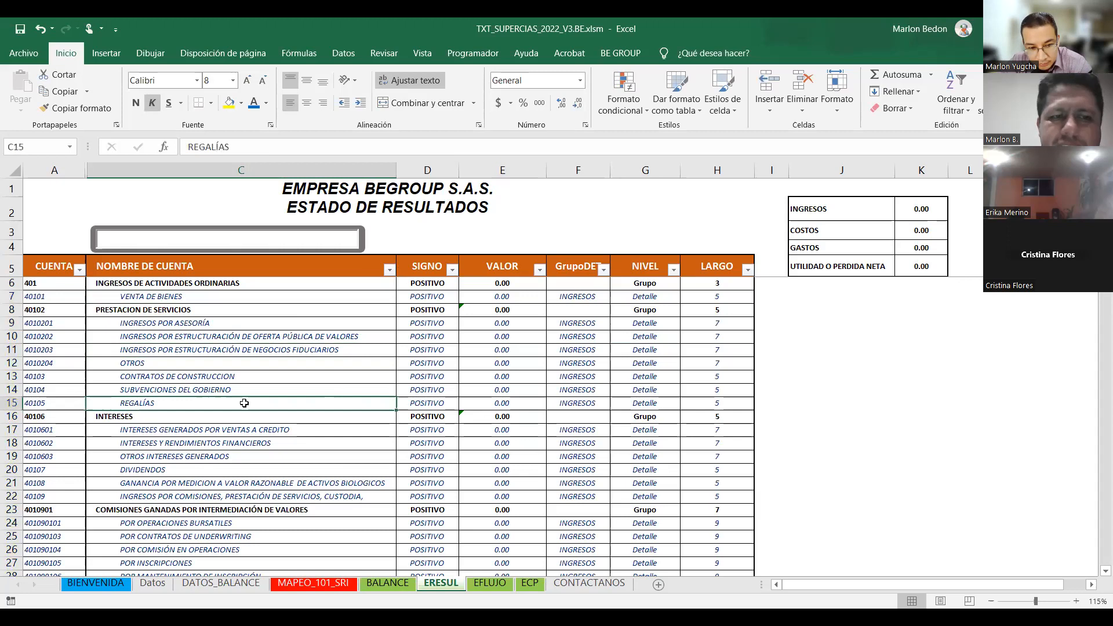
pyautogui.scroll(-6, 244, 403)
pyautogui.scroll(-8, 244, 403)
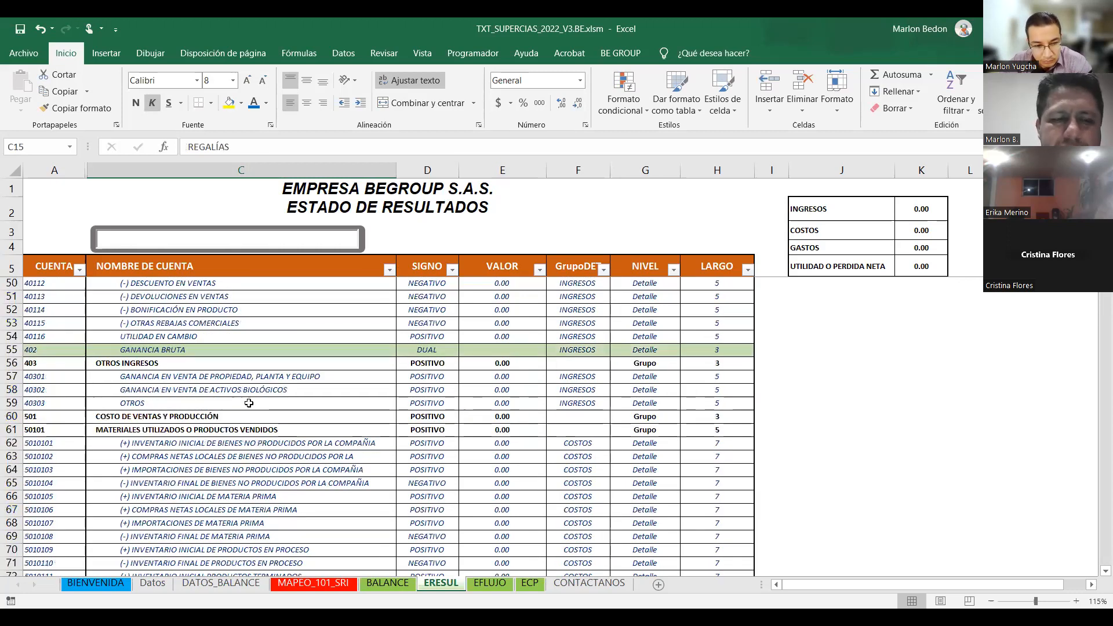
pyautogui.scroll(-7, 259, 403)
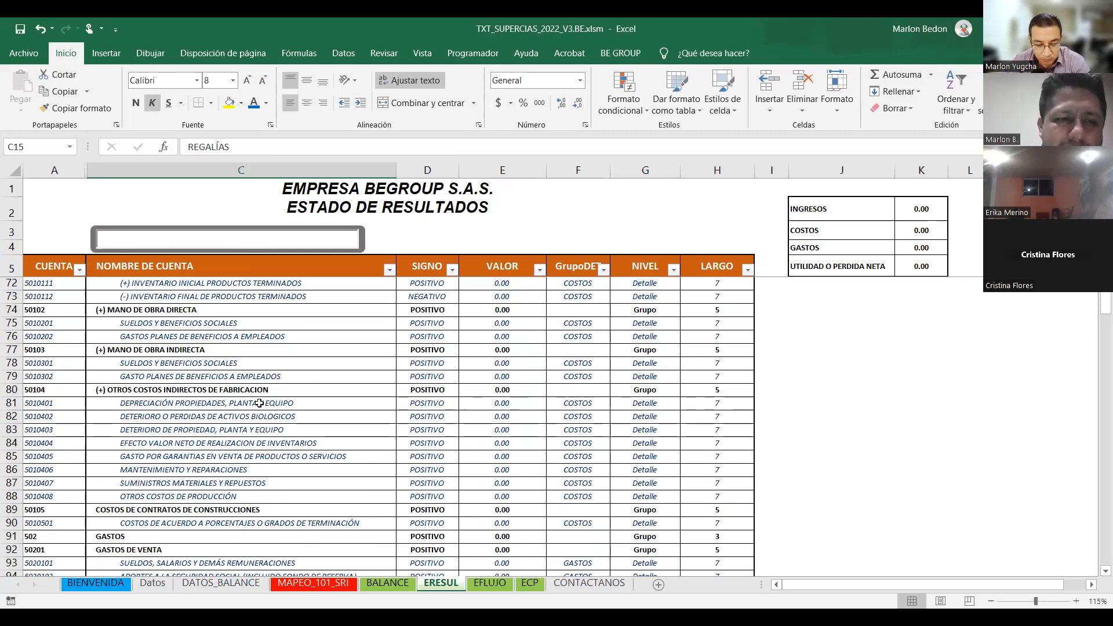
pyautogui.scroll(-7, 259, 403)
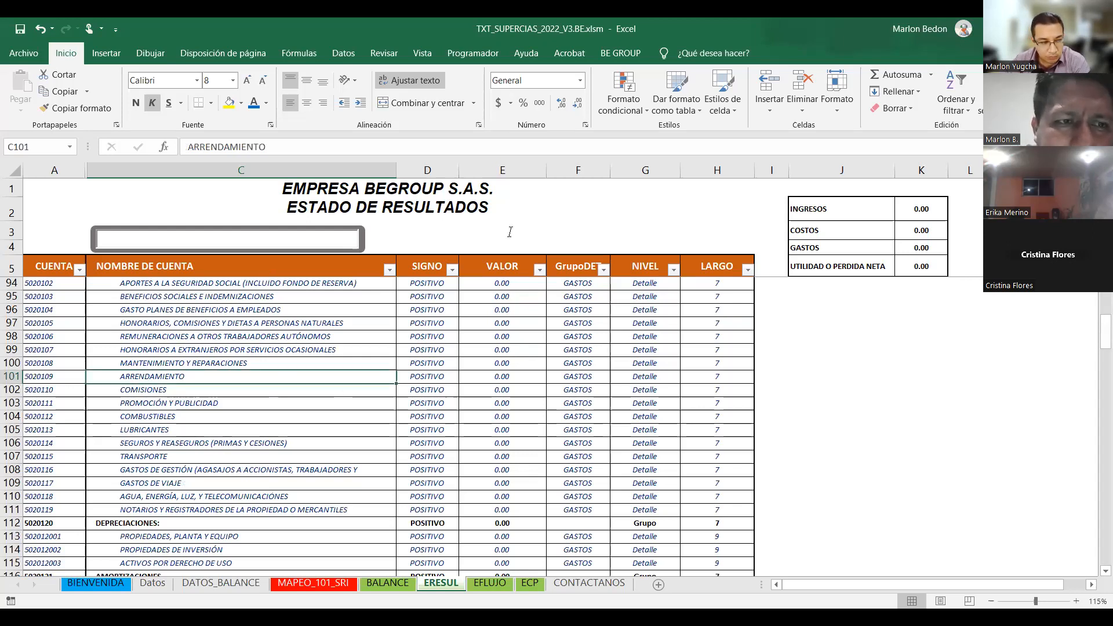
pyautogui.click(254, 309)
pyautogui.scroll(15, 255, 309)
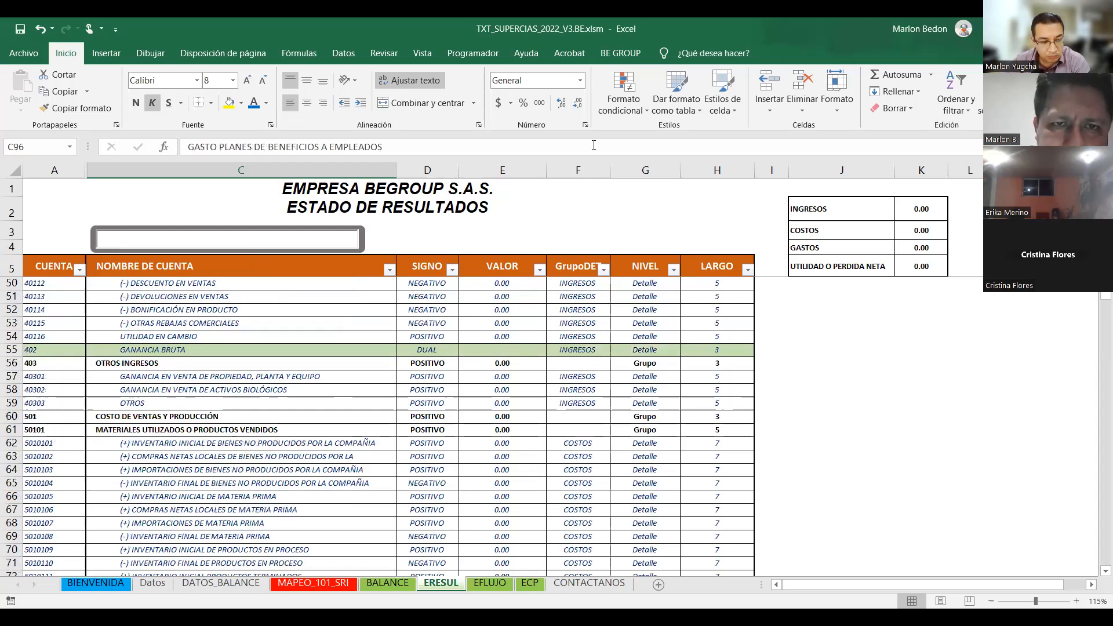
pyautogui.scroll(15, 593, 145)
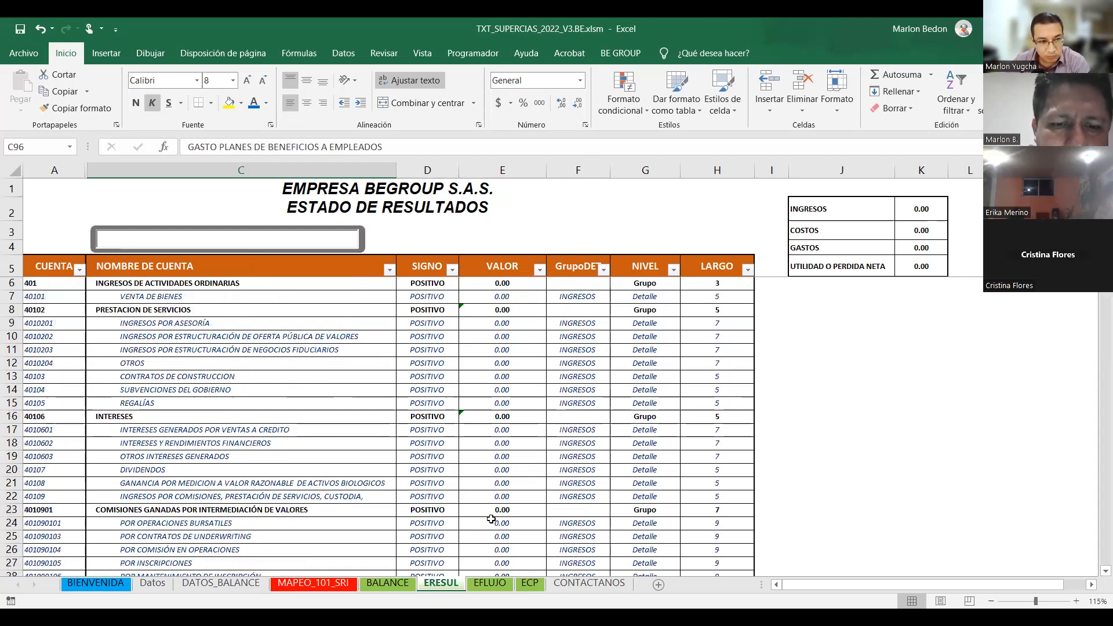
# Pass through EFLUJO to the ECP equity sheet and inspect cells H15, J8 and I15.
pyautogui.click(490, 583)
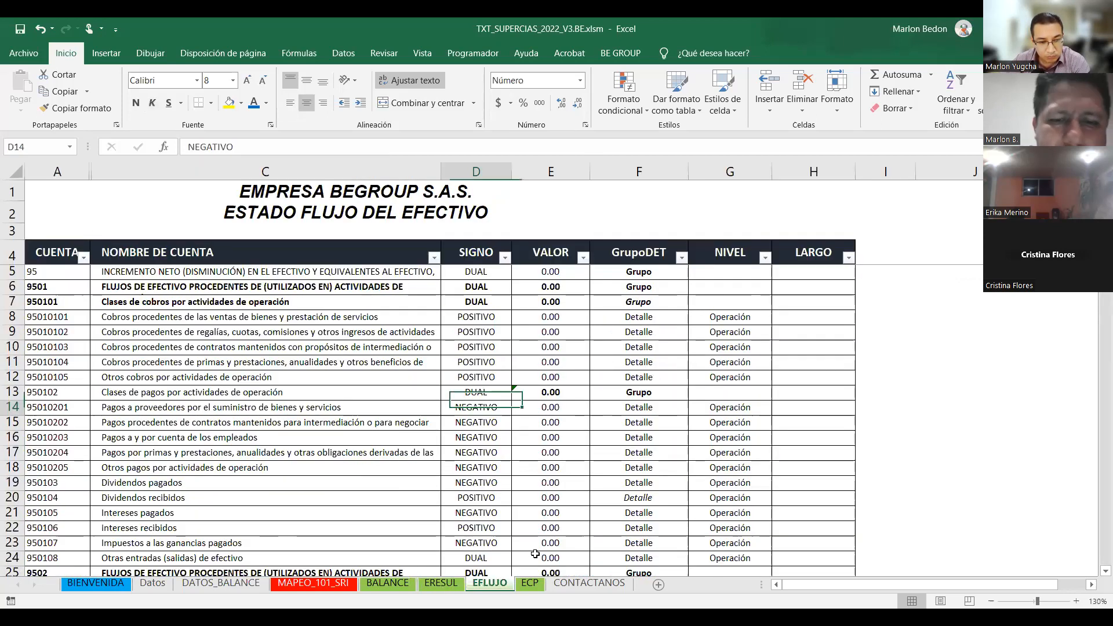
pyautogui.hotkey('ctrl', 'pagedown')
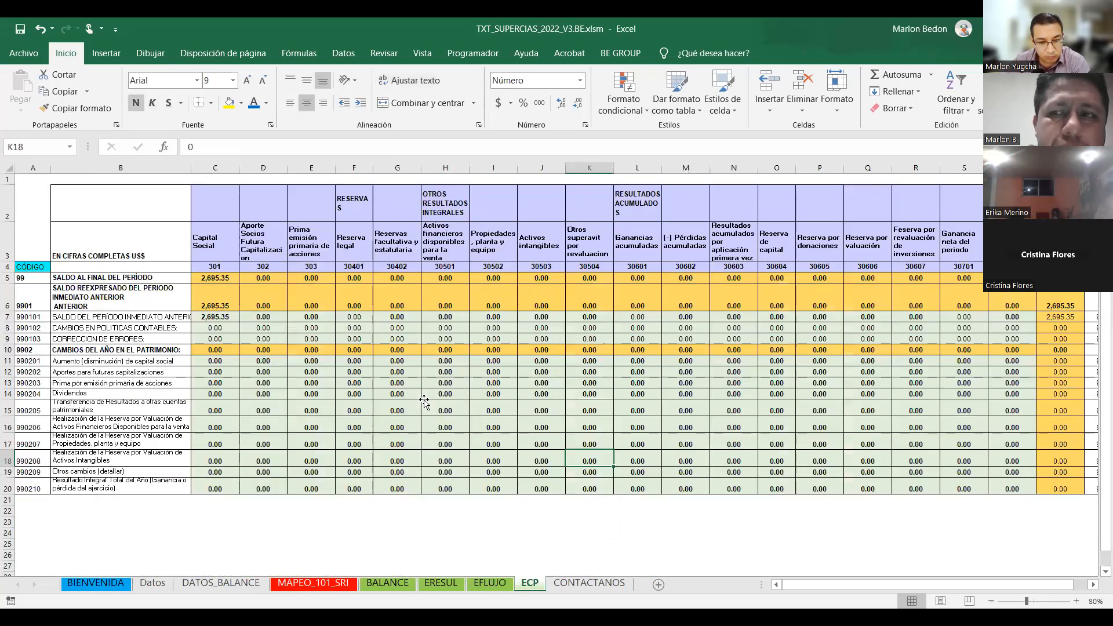
pyautogui.click(423, 403)
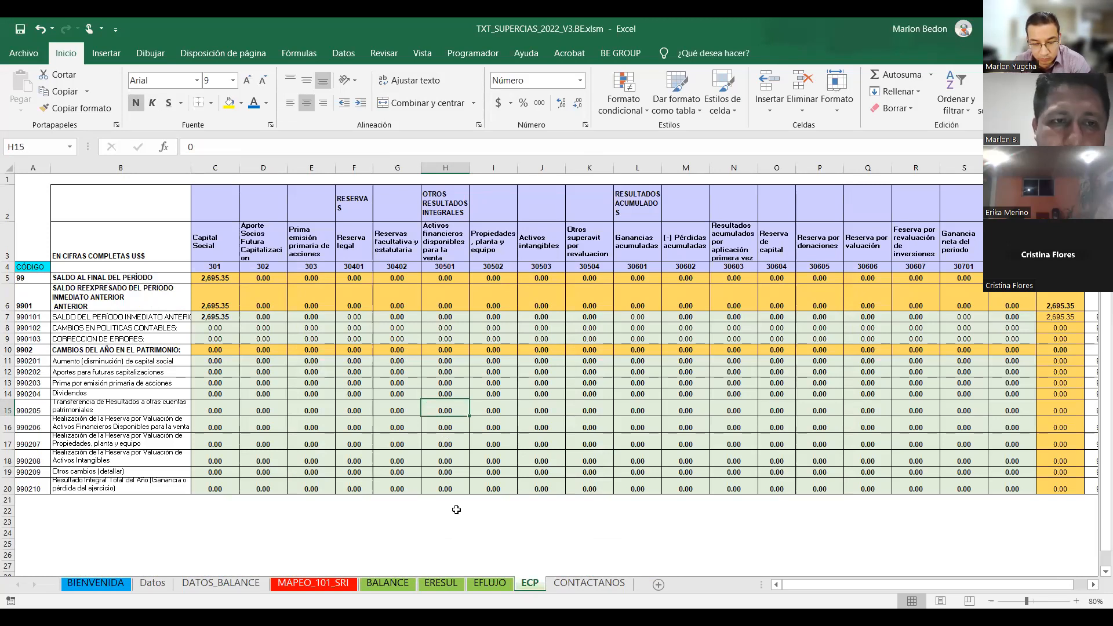
pyautogui.click(64, 172)
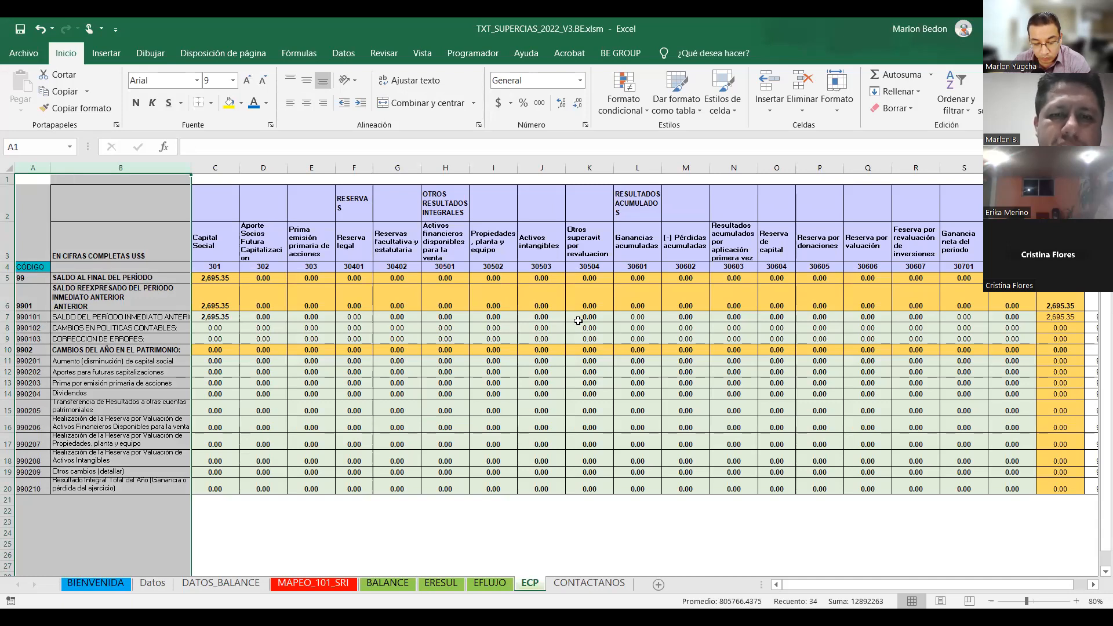
pyautogui.click(541, 328)
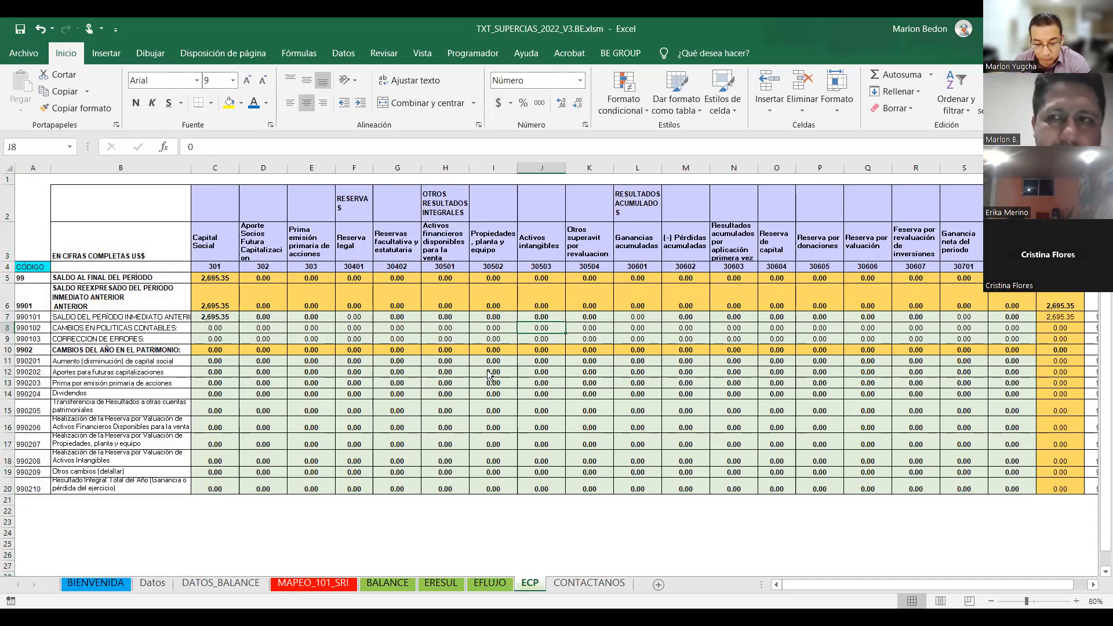
pyautogui.click(473, 404)
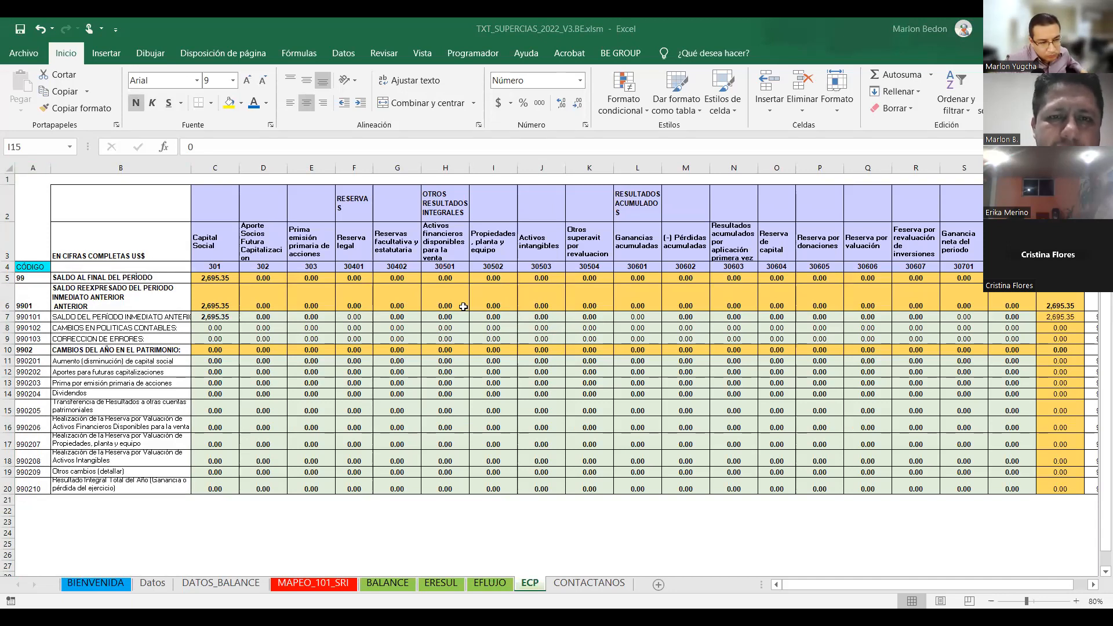
# Check ECP cells G13 through I16 and H12, then return to the BALANCE sheet.
pyautogui.hotkey('alt', 'Tab')
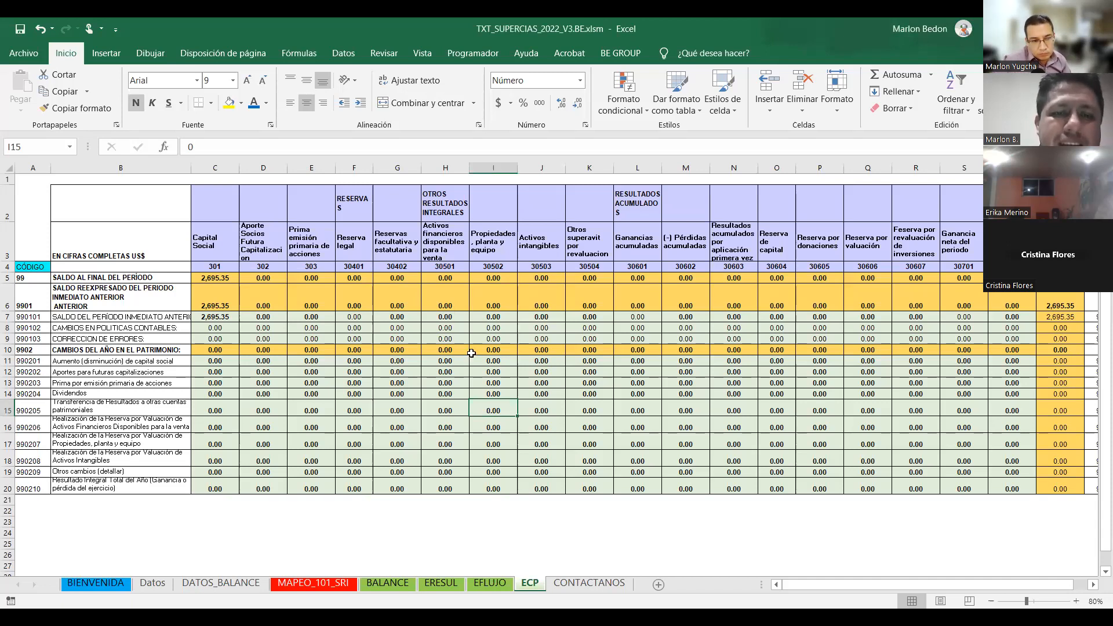
pyautogui.click(400, 383)
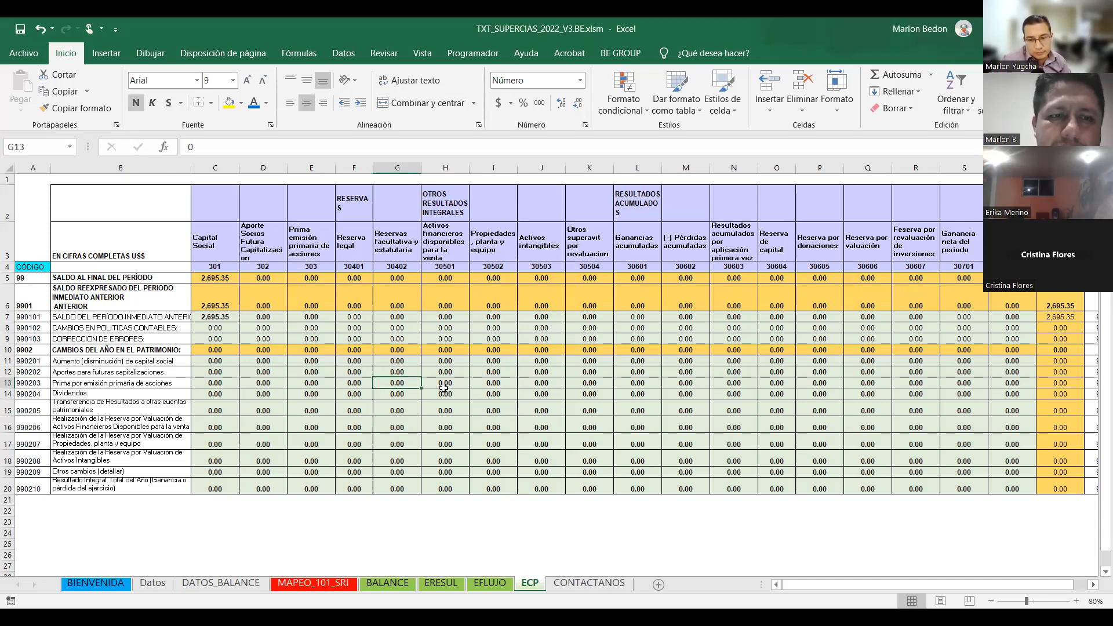
pyautogui.press('Right')
pyautogui.press('Right')
pyautogui.press('Down')
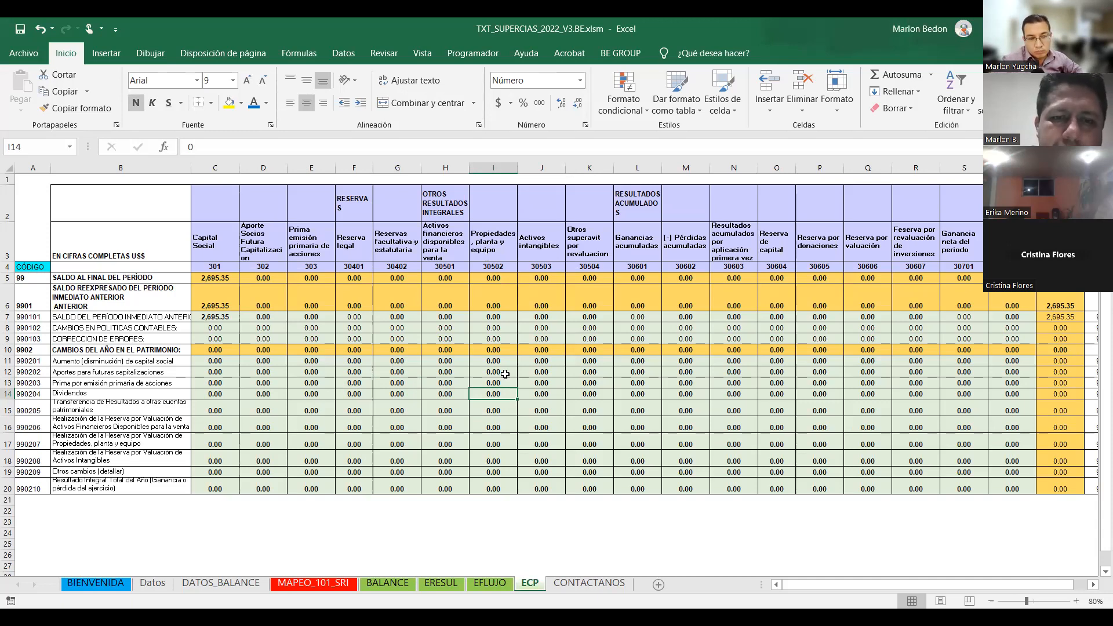
pyautogui.press('Up')
pyautogui.press('Up')
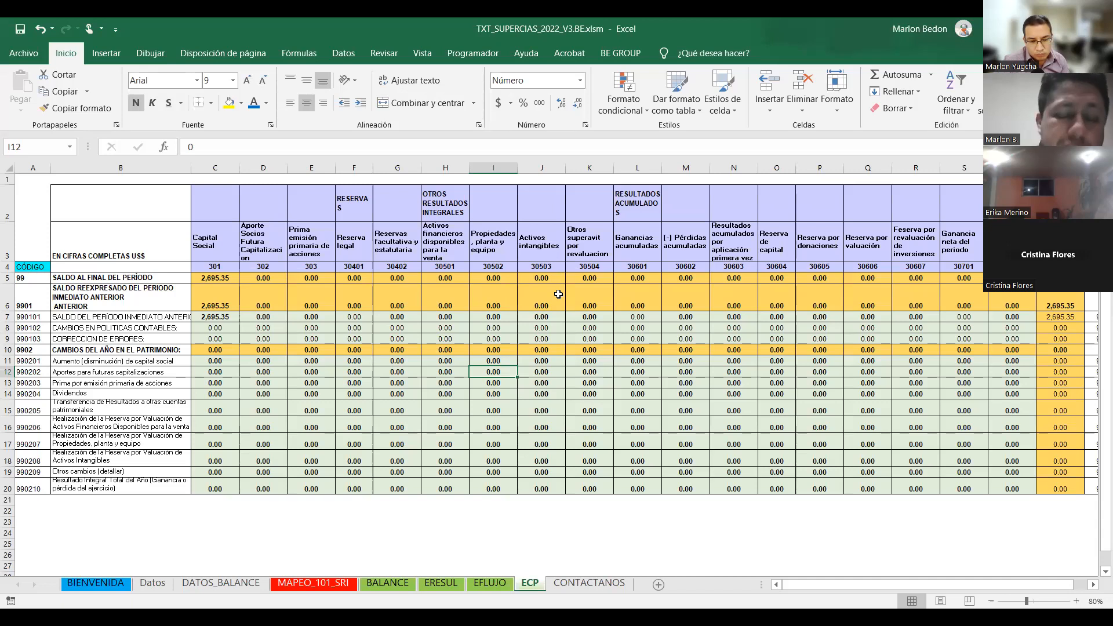
pyautogui.press('Down')
pyautogui.press('Down')
pyautogui.press('Down')
pyautogui.press('Down')
pyautogui.click(443, 369)
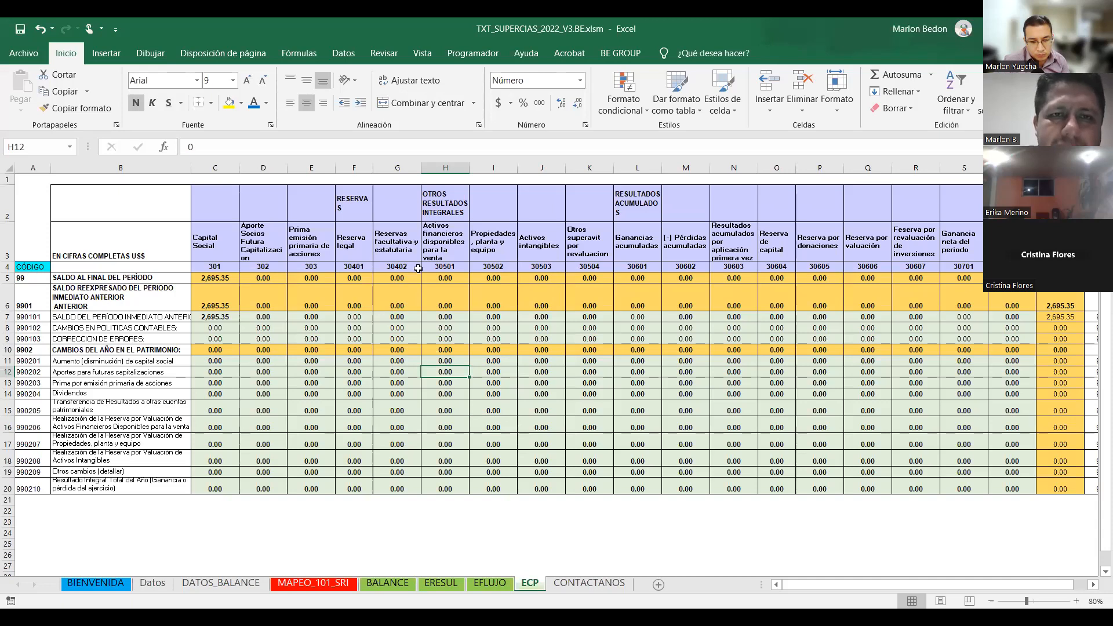
pyautogui.hotkey('ctrl', 'pageup')
pyautogui.hotkey('ctrl', 'pageup')
pyautogui.hotkey('ctrl', 'pageup')
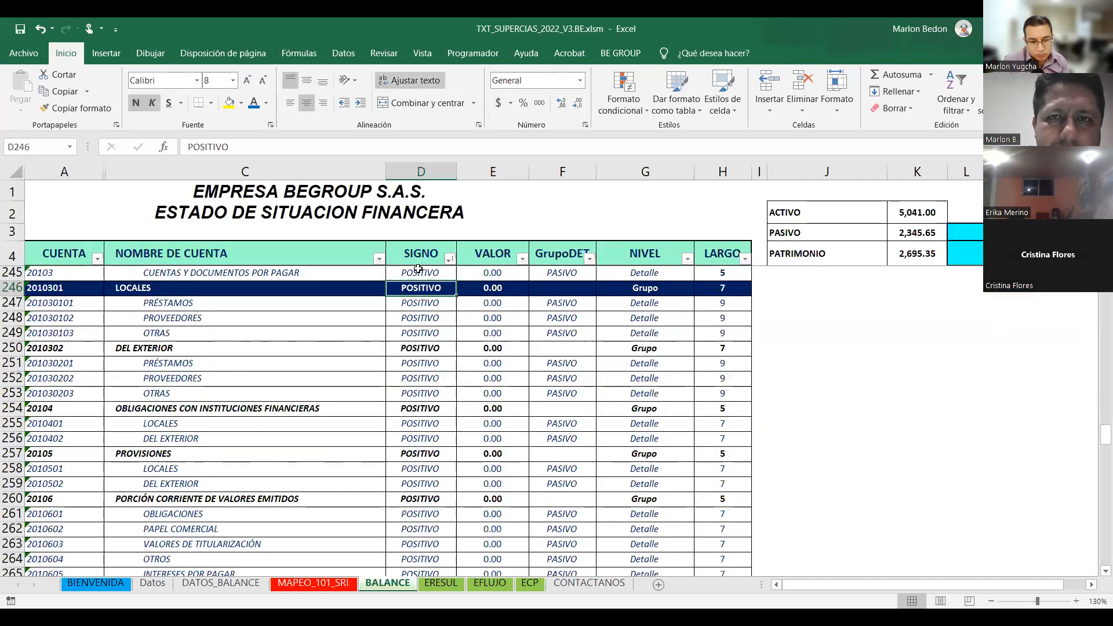
# Try Generar TXT balance from BE GROUP, save the workbook, and choose Registrarse for the add-in.
pyautogui.click(622, 54)
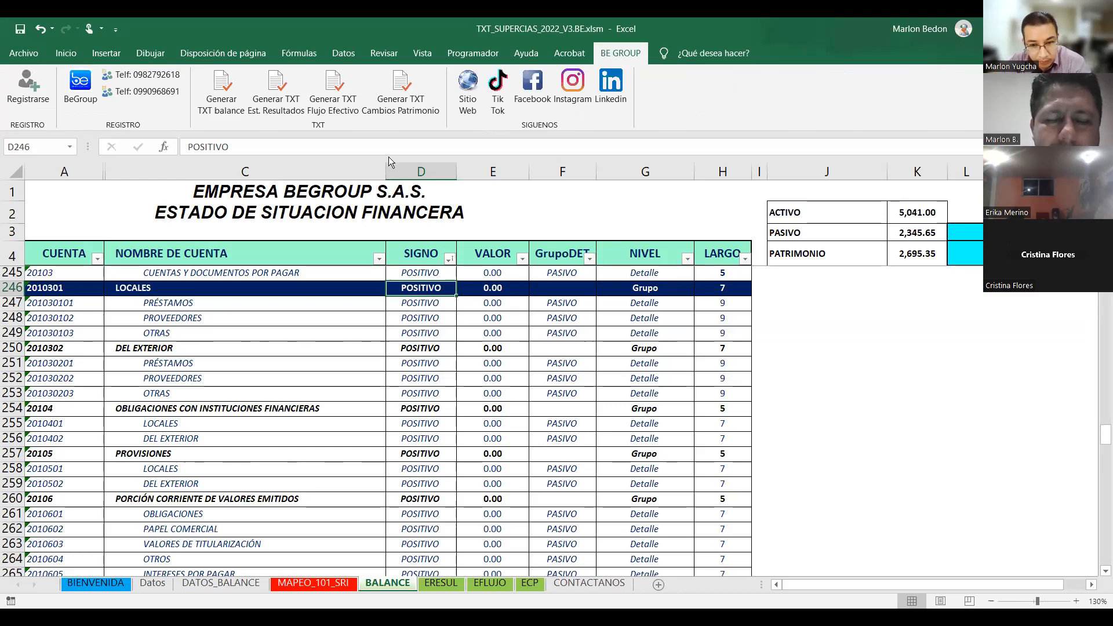
pyautogui.click(232, 102)
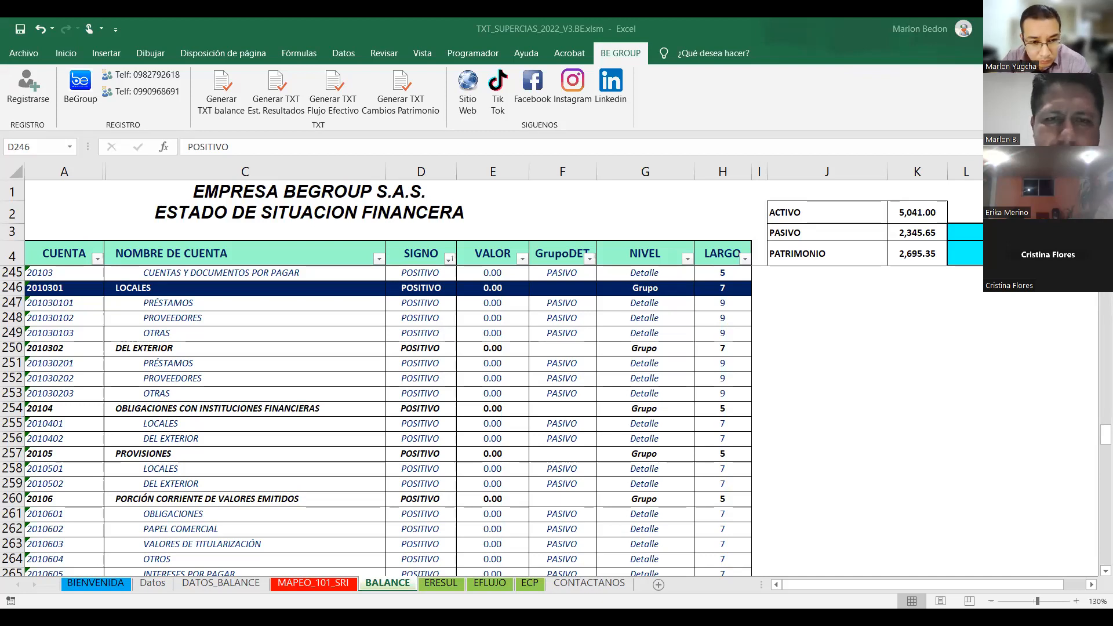
pyautogui.click(459, 334)
pyautogui.scroll(20, 428, 329)
pyautogui.click(428, 332)
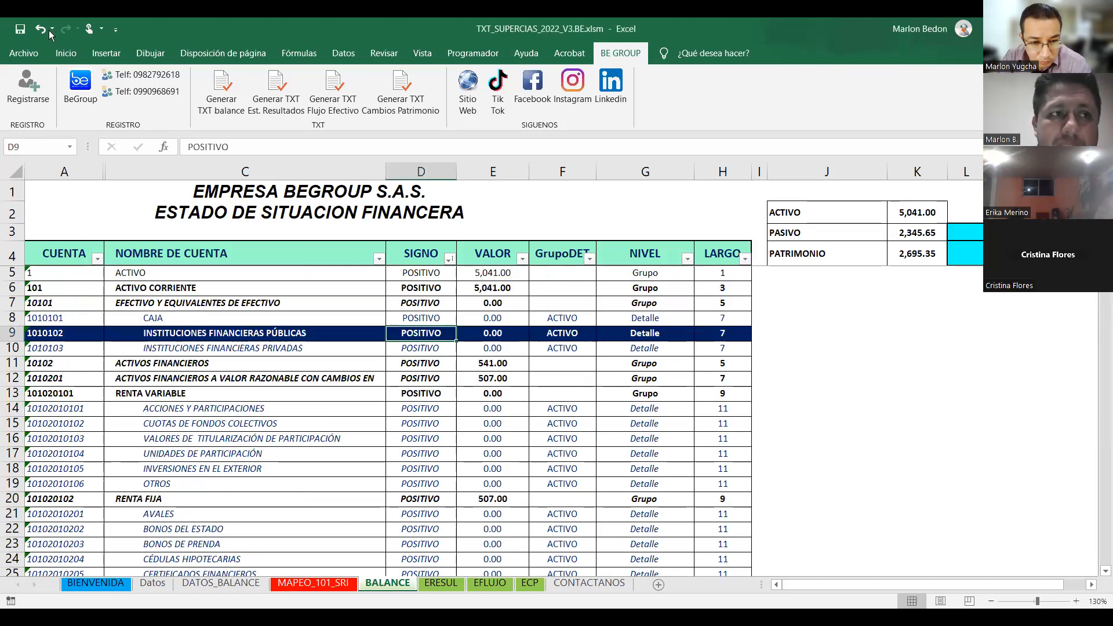
pyautogui.click(20, 30)
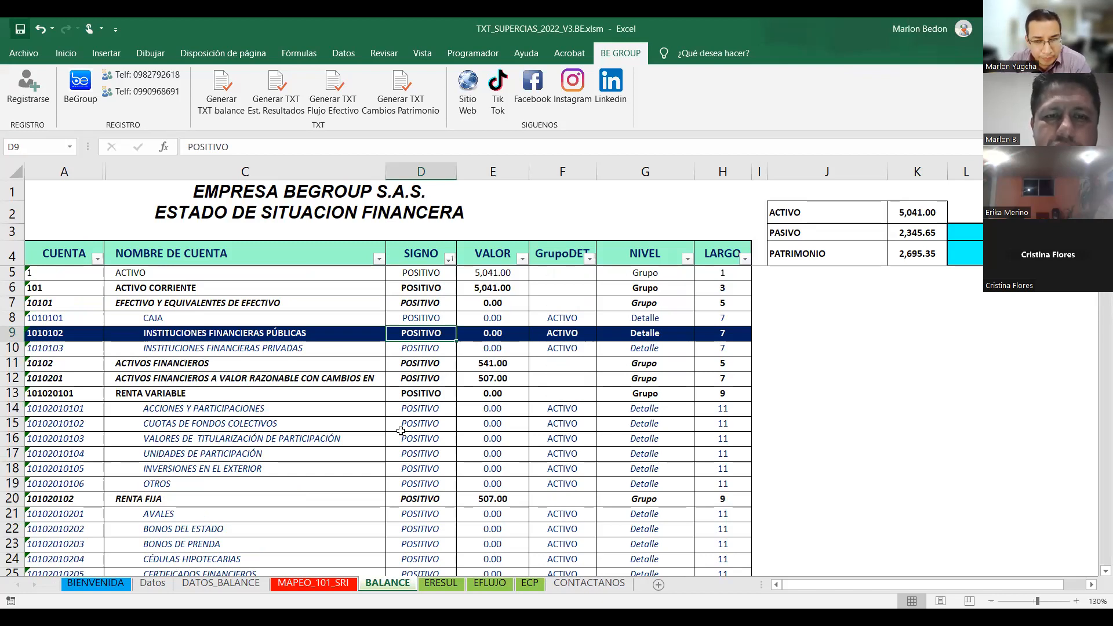
pyautogui.click(224, 107)
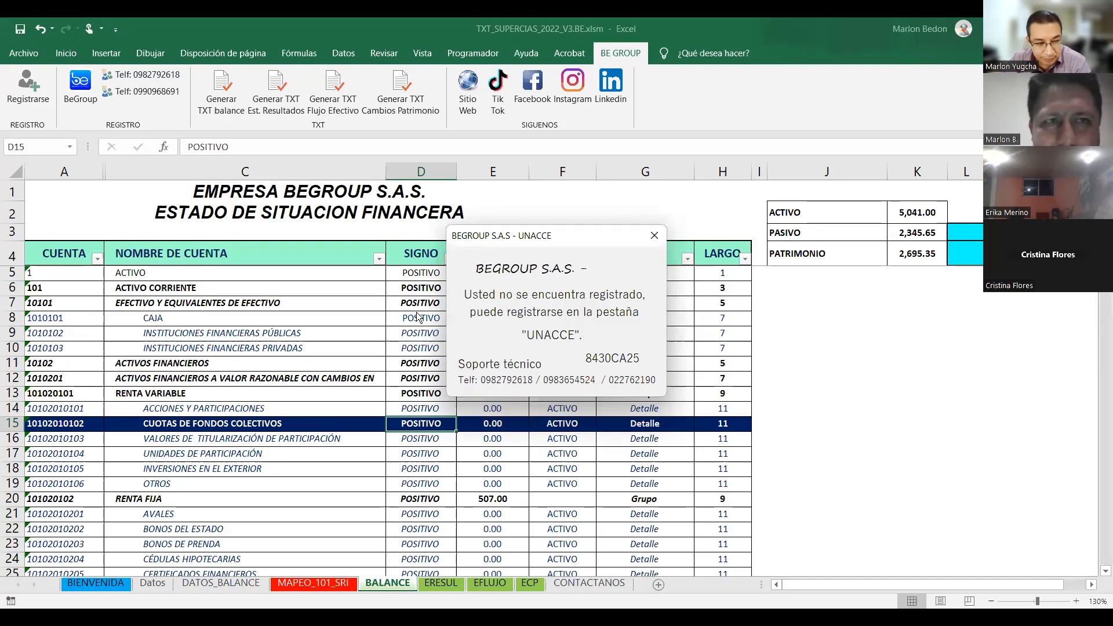
pyautogui.click(40, 103)
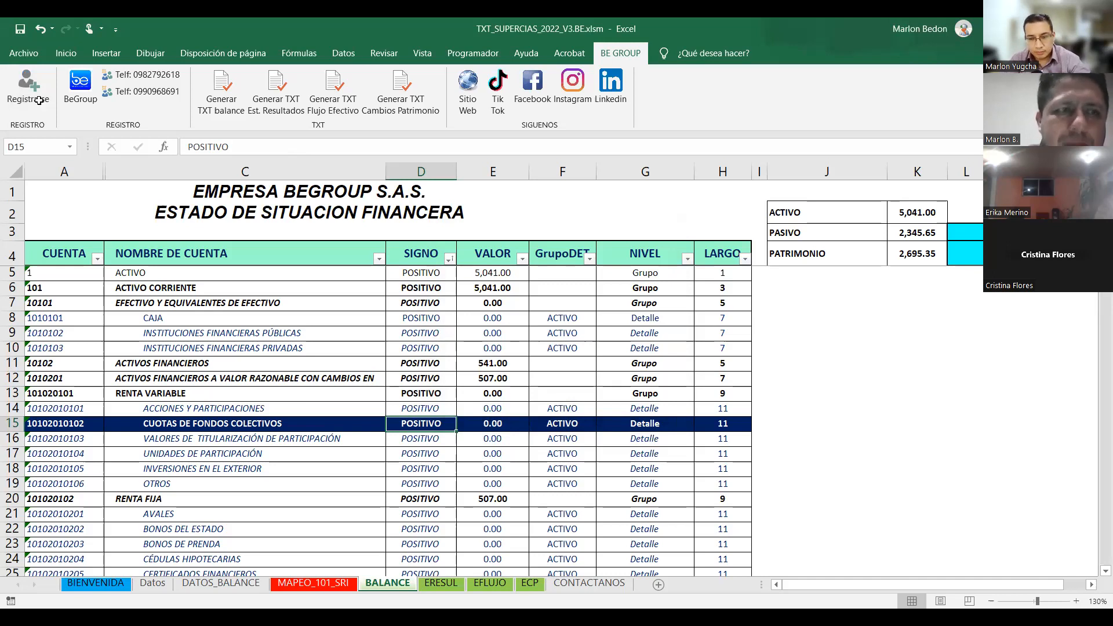
pyautogui.click(32, 99)
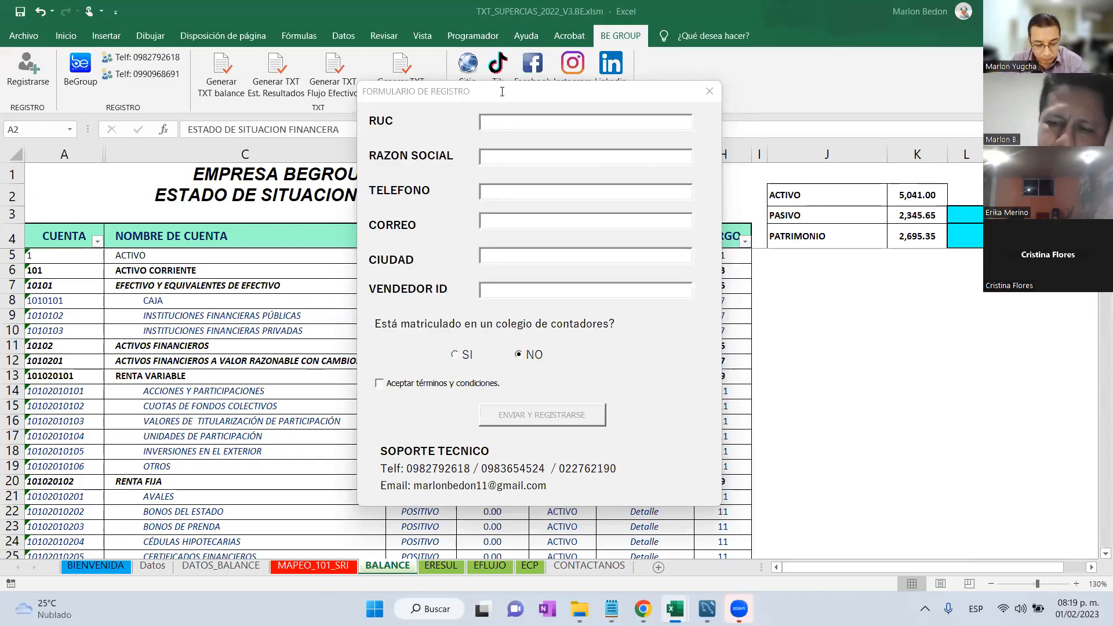
# Fill the registration form with the RUC, business name, phone number, e-mail address and city.
pyautogui.moveTo(502, 92); pyautogui.dragTo(492, 60)
pyautogui.press('Tab')
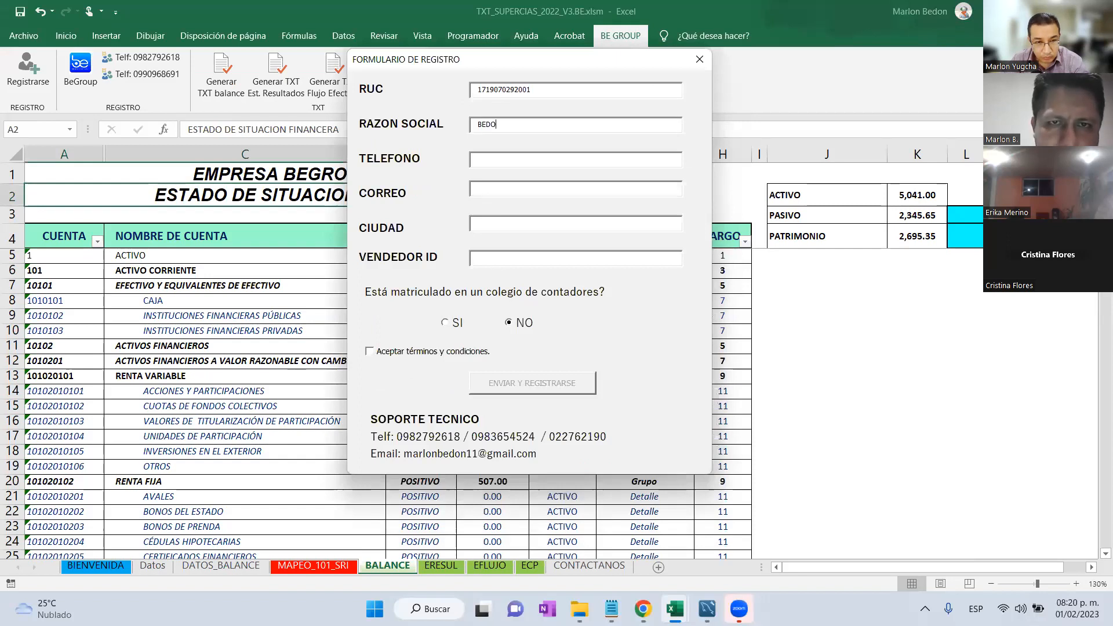
pyautogui.press('Tab')
pyautogui.press('Tab')
pyautogui.press('Tab')
pyautogui.write('SANTO DOMINGO')
pyautogui.press('Tab')
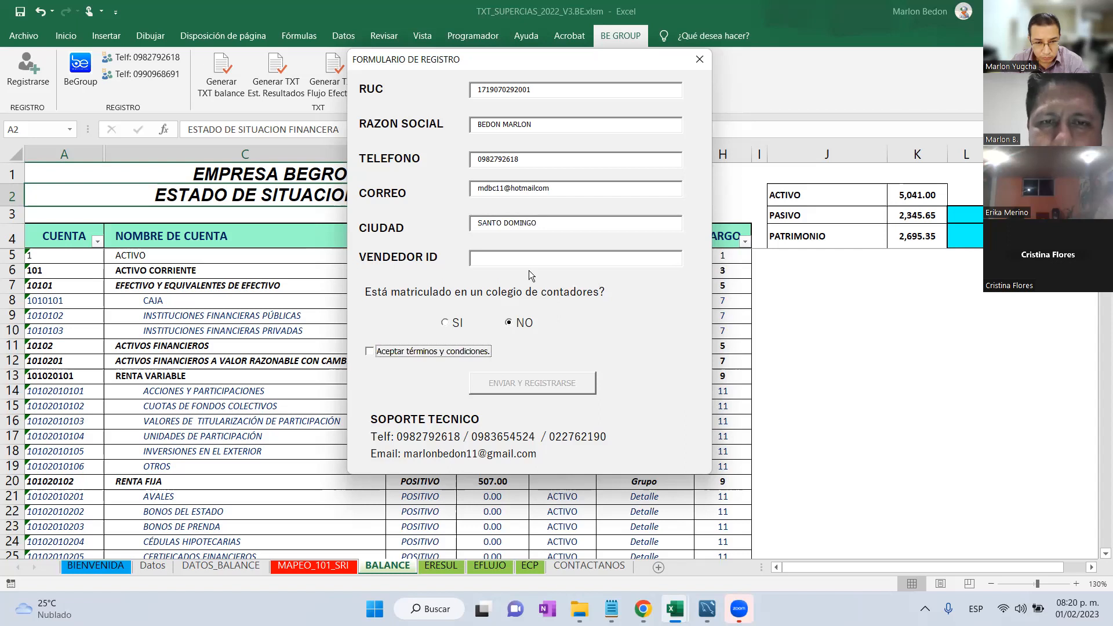
# Enter the vendor ID, accept the terms, submit, and dismiss the licence message.
pyautogui.click(525, 322)
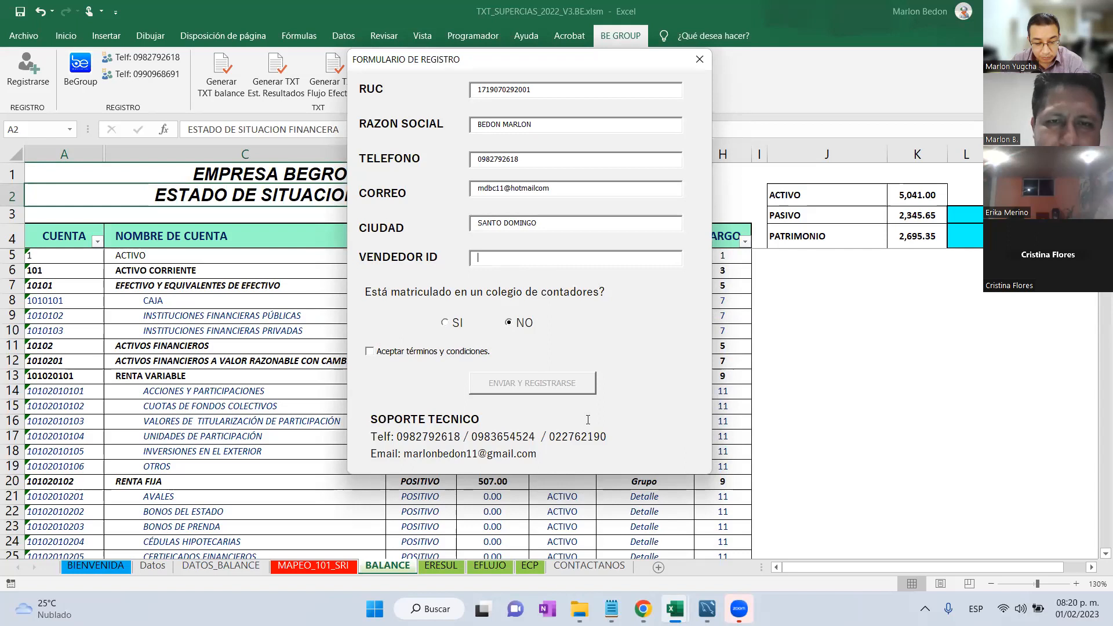
pyautogui.write('**********')
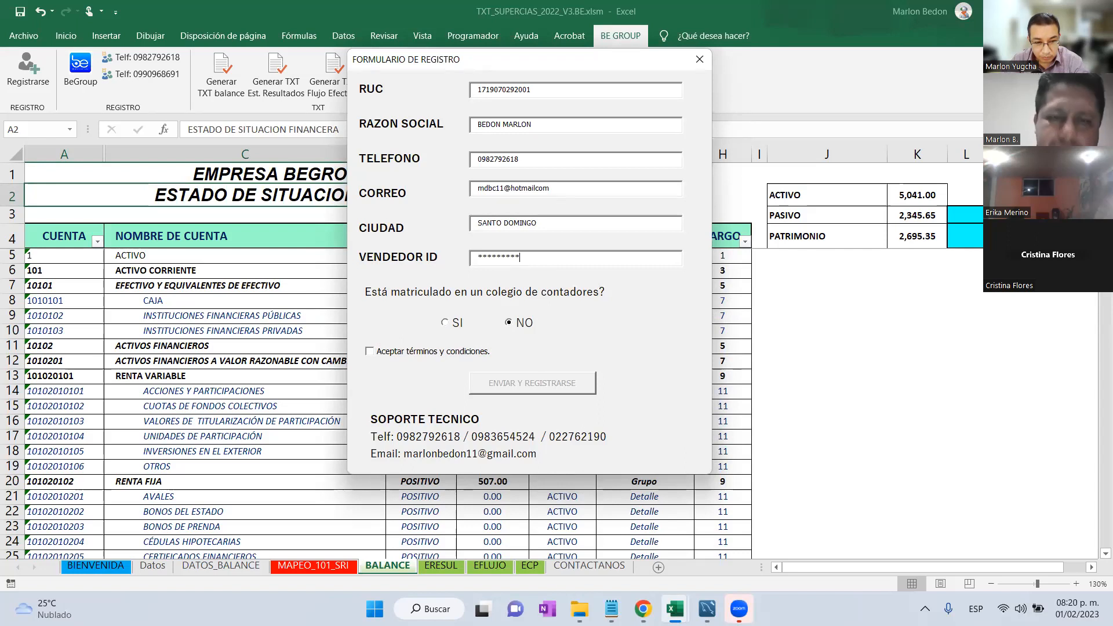
pyautogui.click(439, 355)
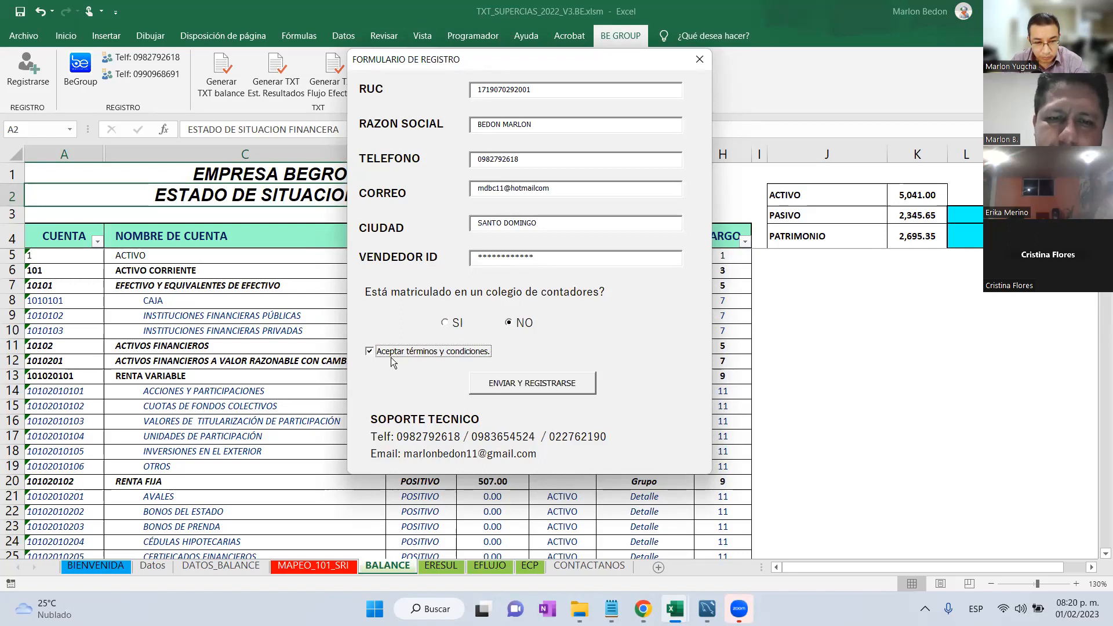
pyautogui.click(487, 383)
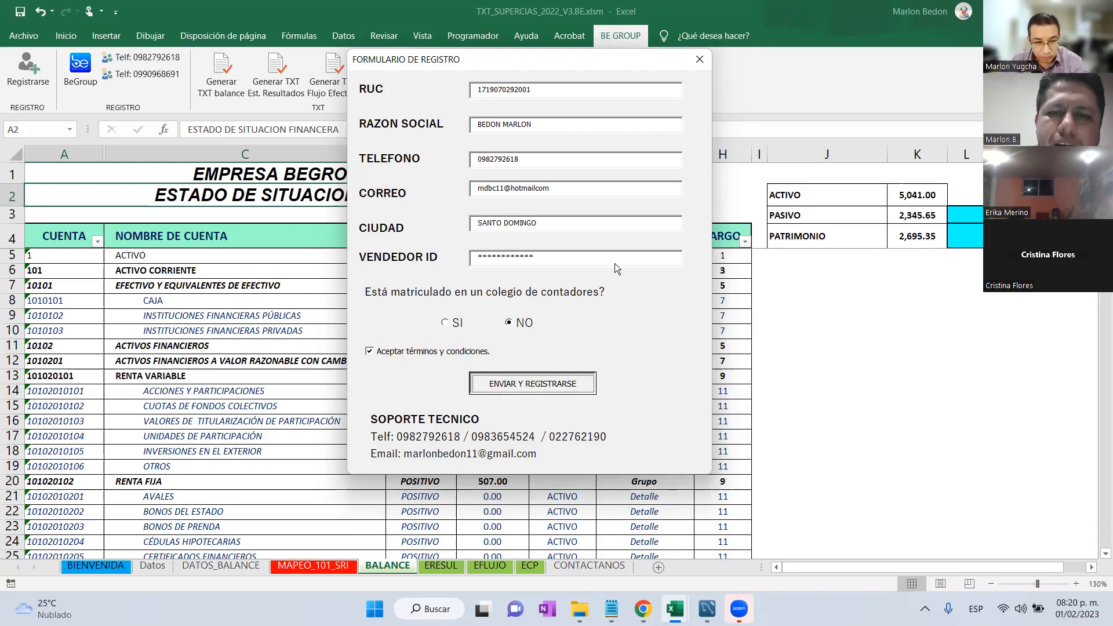
pyautogui.click(652, 220)
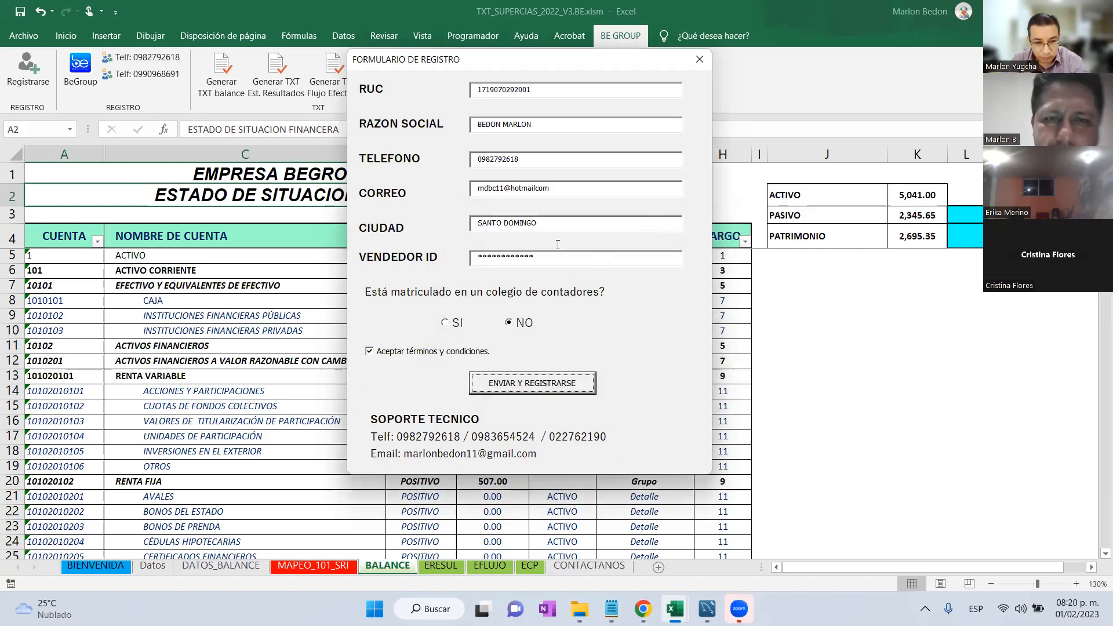
# Re-enter the vendor ID, resubmit, and acknowledge the USUARIO REGISTRADO confirmation.
pyautogui.press('Tab')
pyautogui.write('***********')
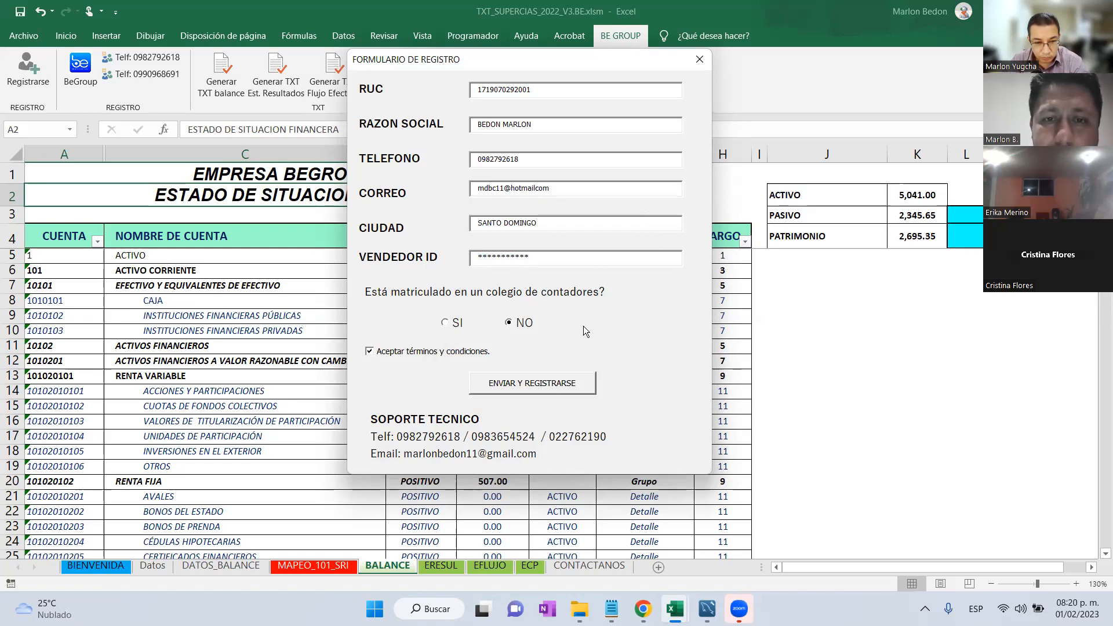
pyautogui.click(581, 380)
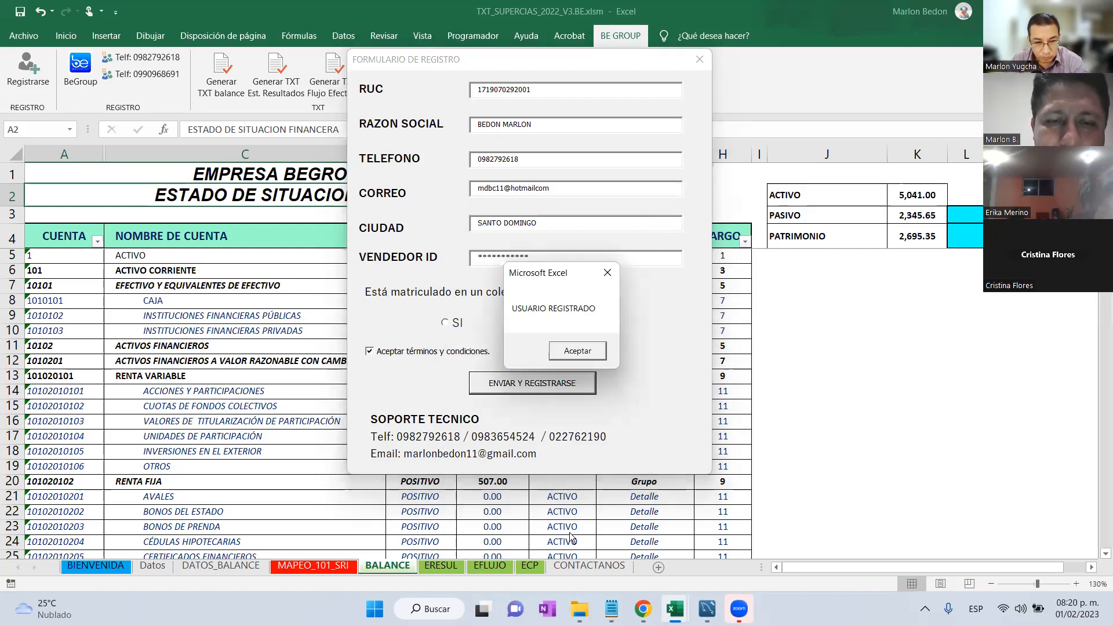
pyautogui.click(576, 356)
pyautogui.click(707, 55)
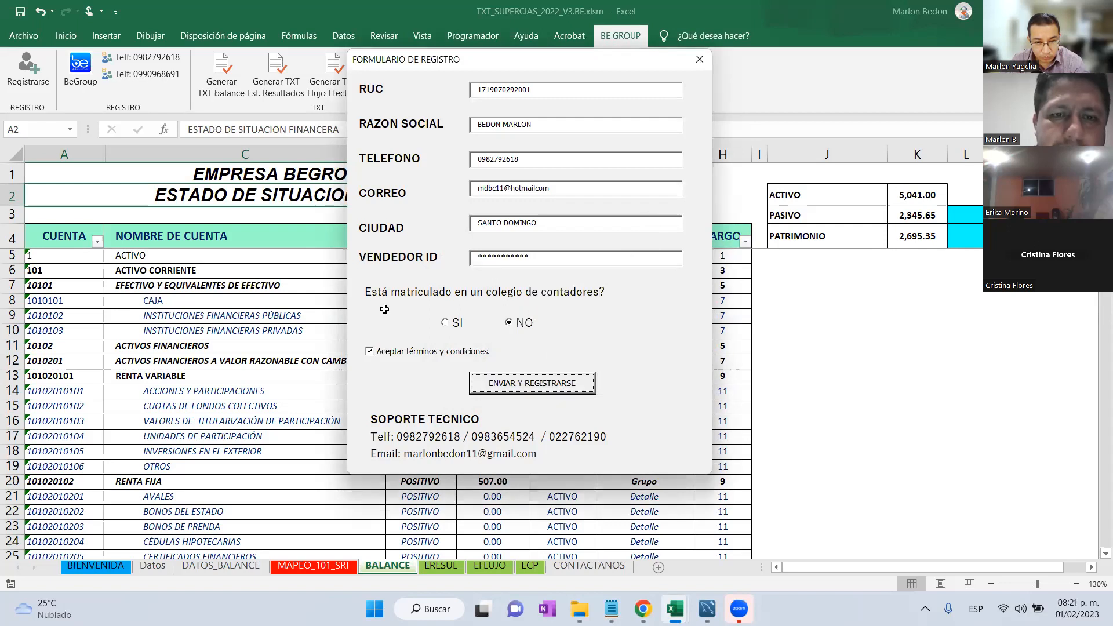
# Export the balance sheet TXT into a new prueba_tributarios folder inside CapCUT.
pyautogui.click(350, 295)
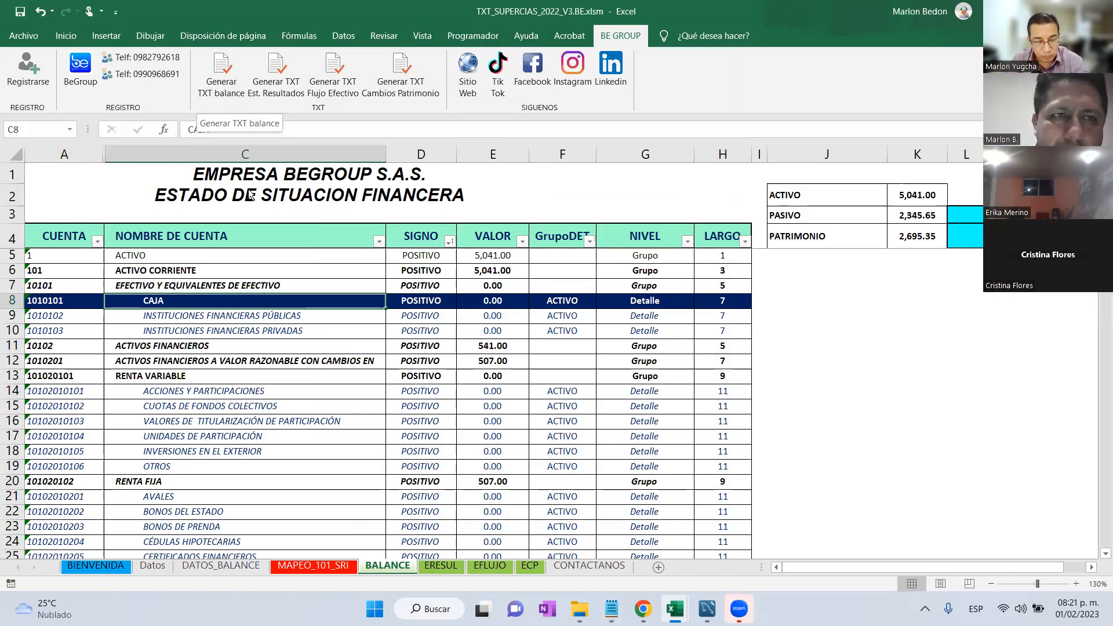
pyautogui.click(236, 79)
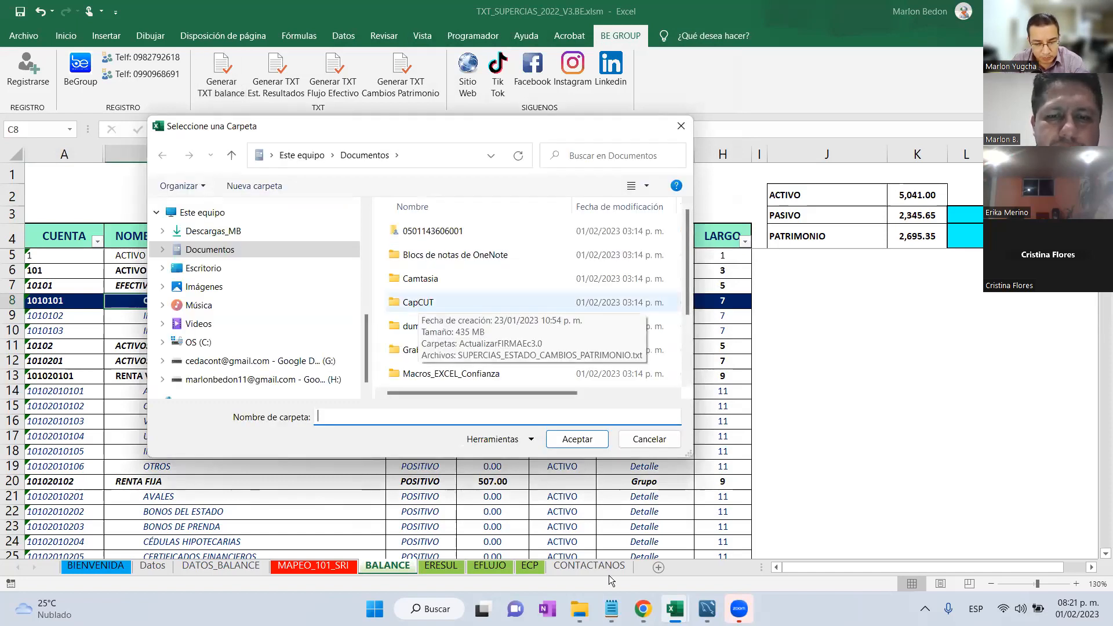
pyautogui.doubleClick(419, 302)
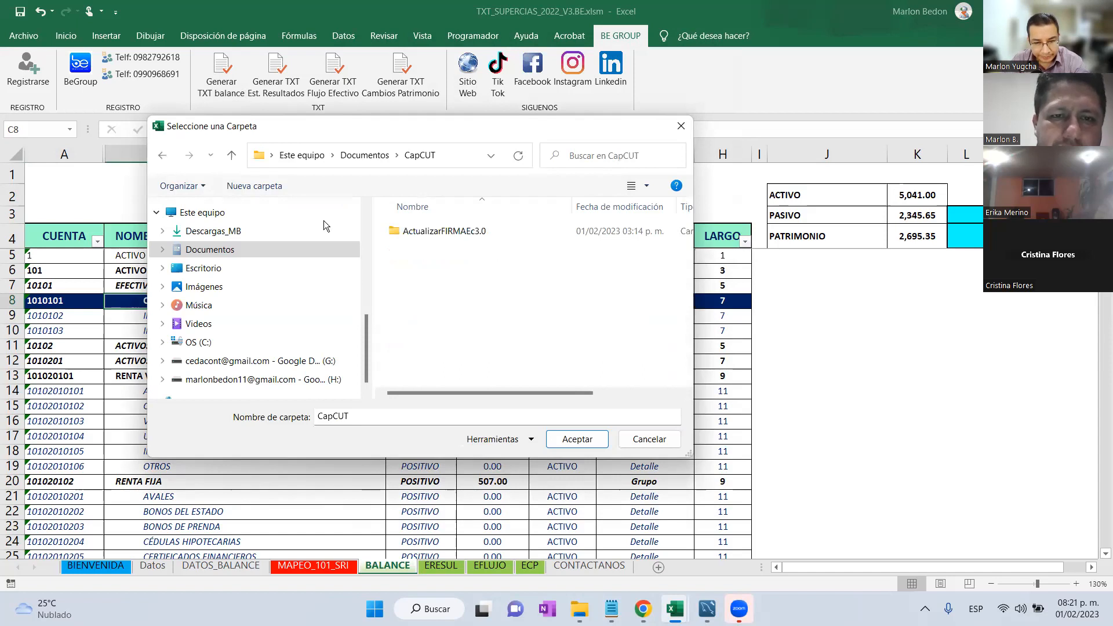
pyautogui.rightClick(437, 265)
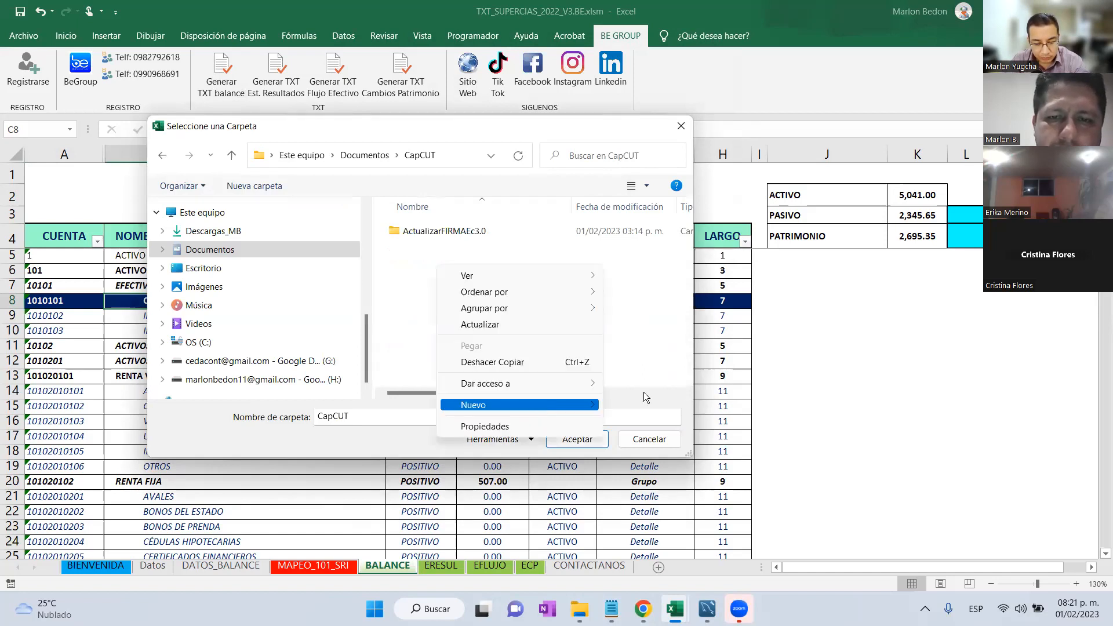
pyautogui.moveTo(537, 405)
pyautogui.click(625, 188)
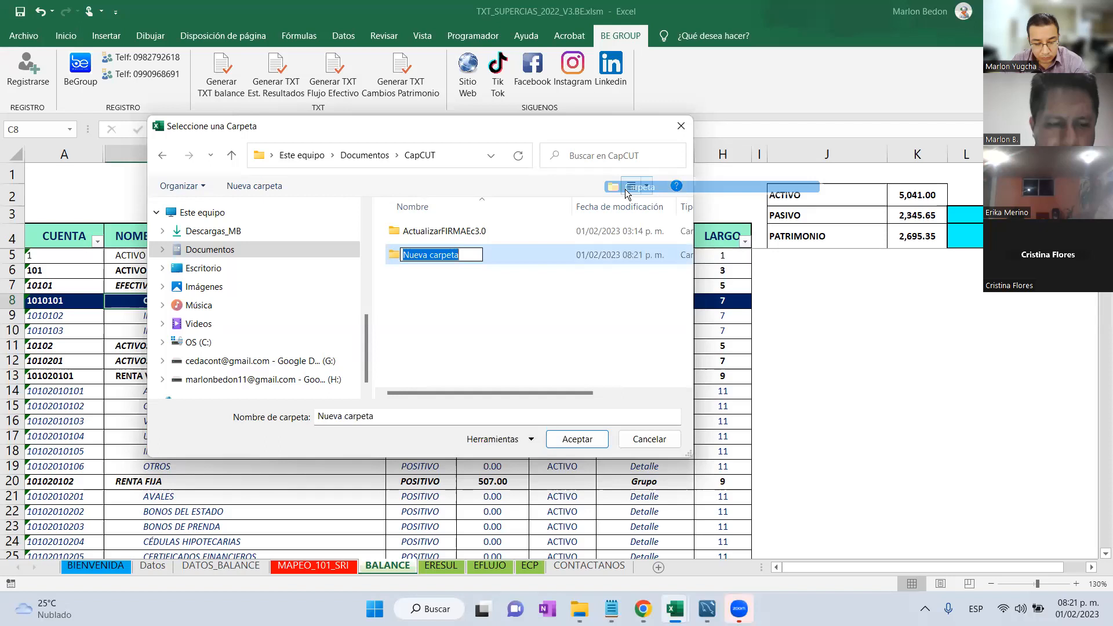
pyautogui.write('prueba_tribut')
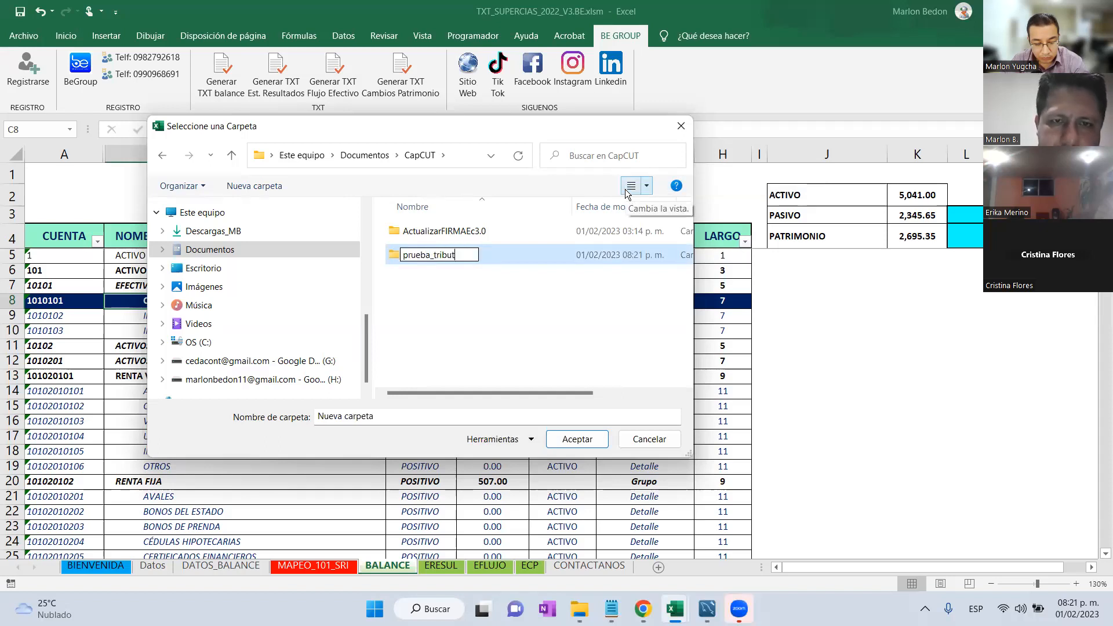
pyautogui.write('arios')
pyautogui.press('Return')
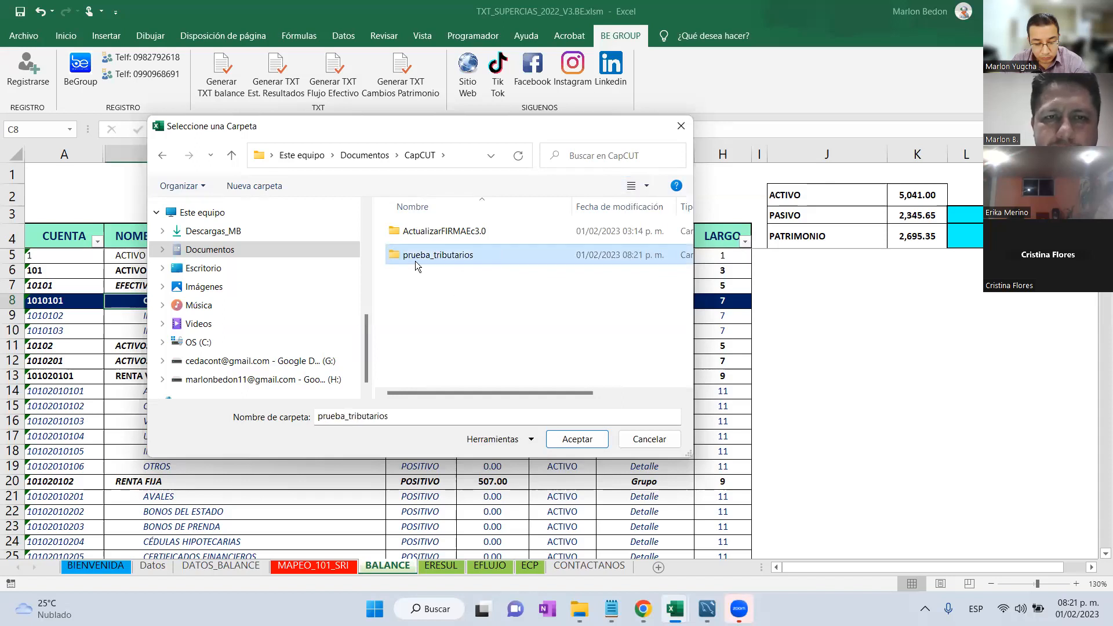
pyautogui.doubleClick(415, 260)
pyautogui.click(571, 443)
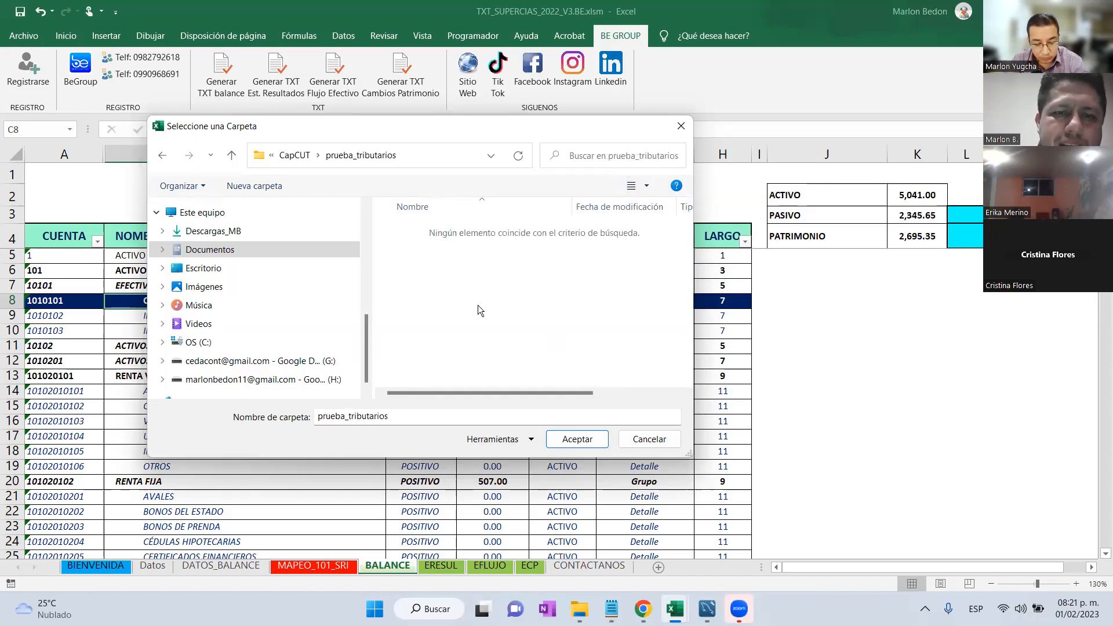
# Export the income statement, cash flow and equity-change TXT files to prueba_tributarios.
pyautogui.click(286, 85)
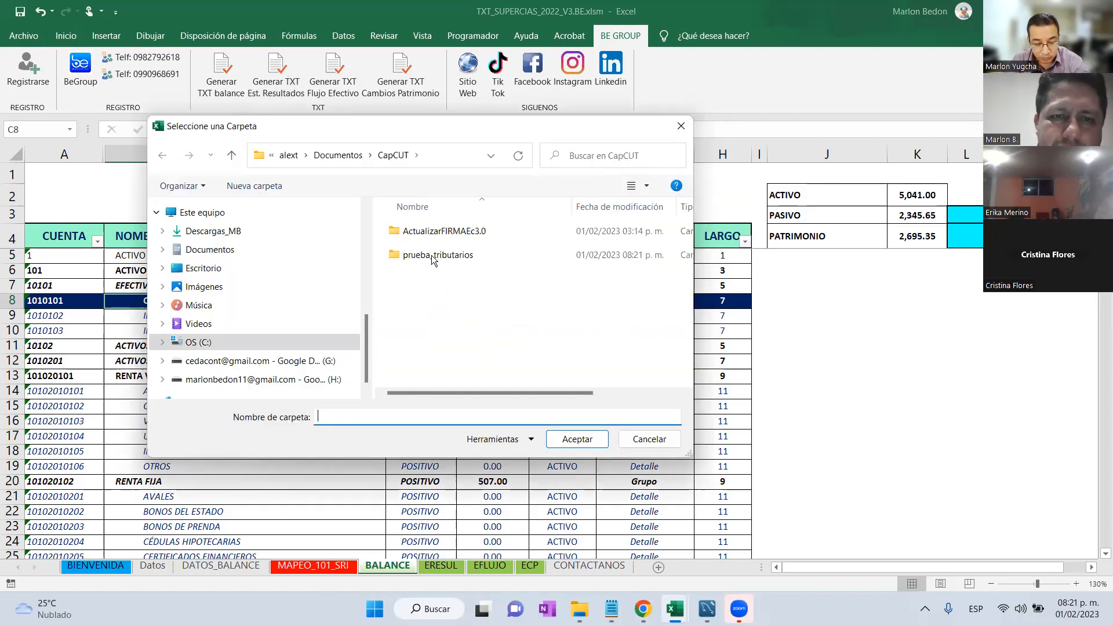
pyautogui.doubleClick(432, 260)
pyautogui.click(573, 441)
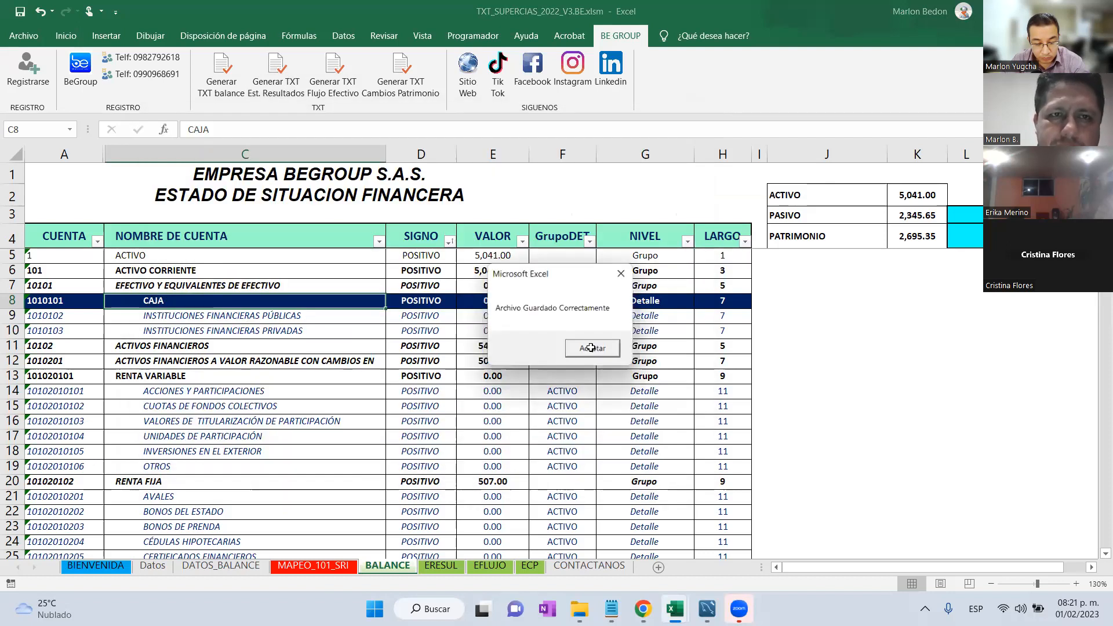
pyautogui.click(591, 348)
pyautogui.click(334, 78)
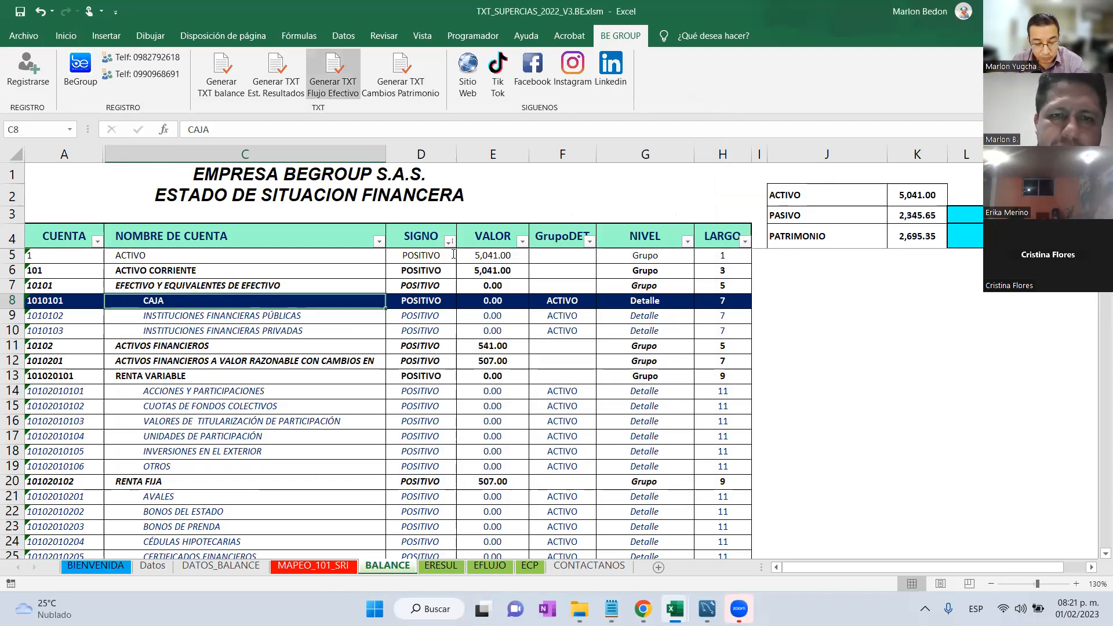
pyautogui.click(577, 439)
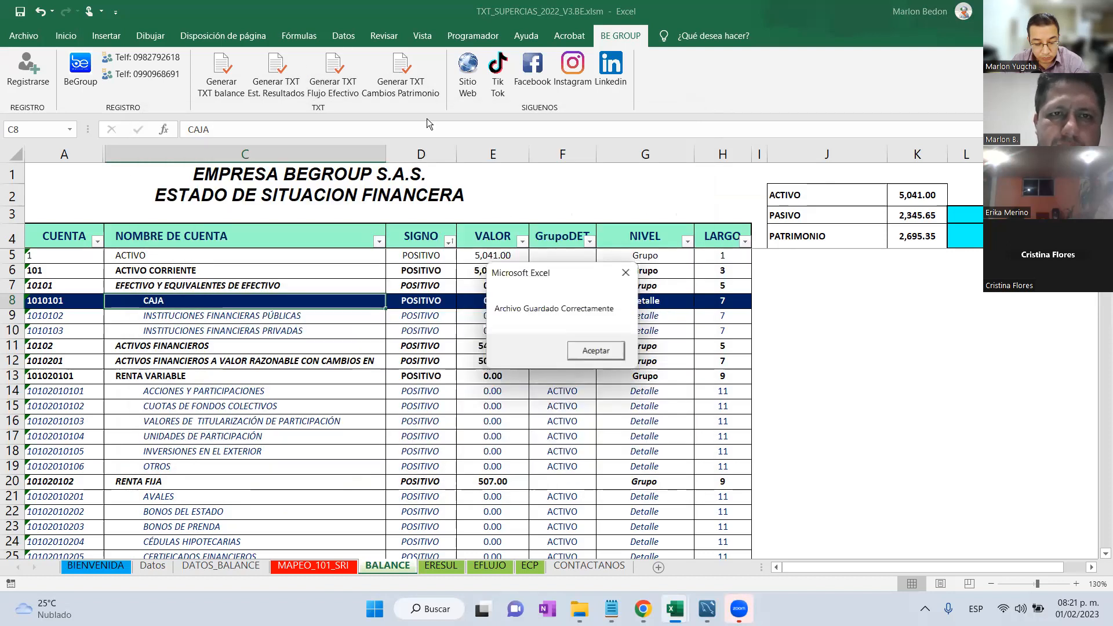
pyautogui.press('Return')
pyautogui.click(400, 75)
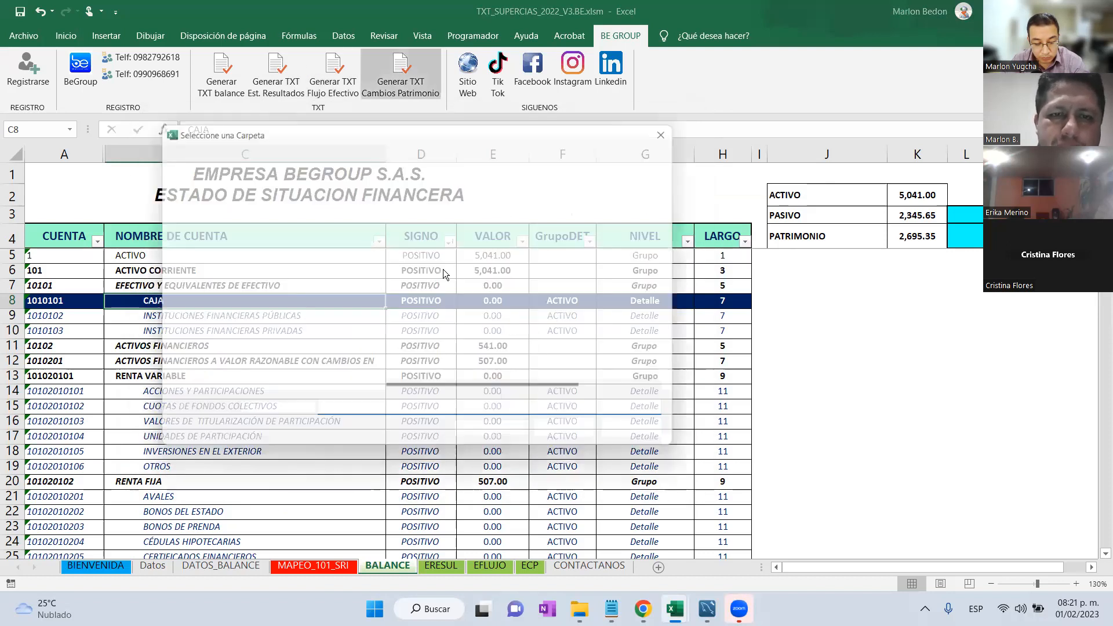
pyautogui.click(577, 439)
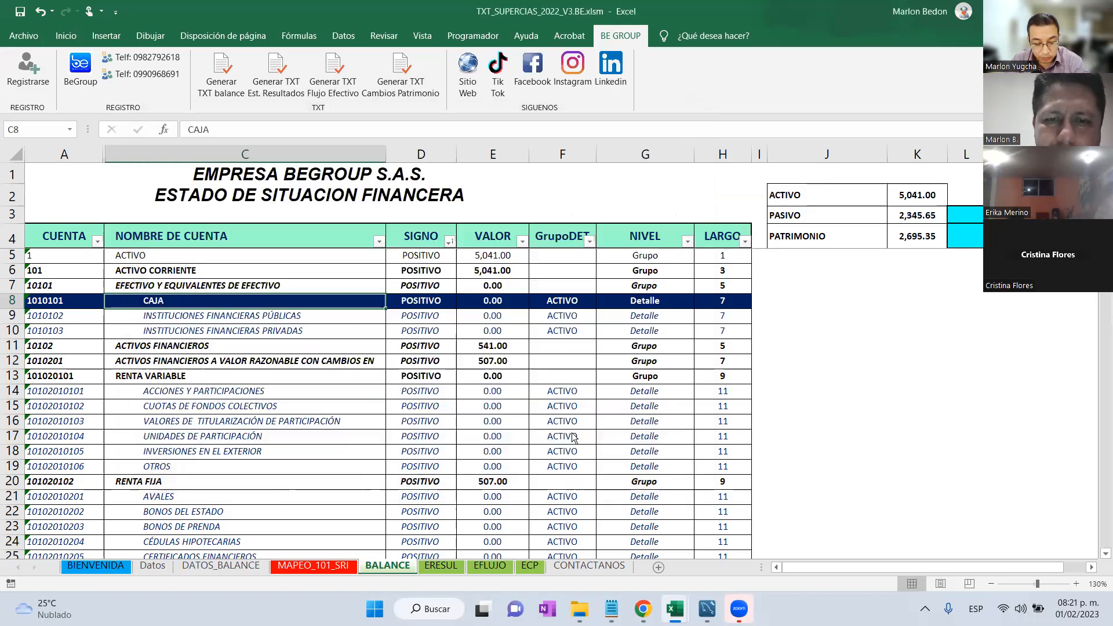
pyautogui.click(596, 351)
pyautogui.click(541, 406)
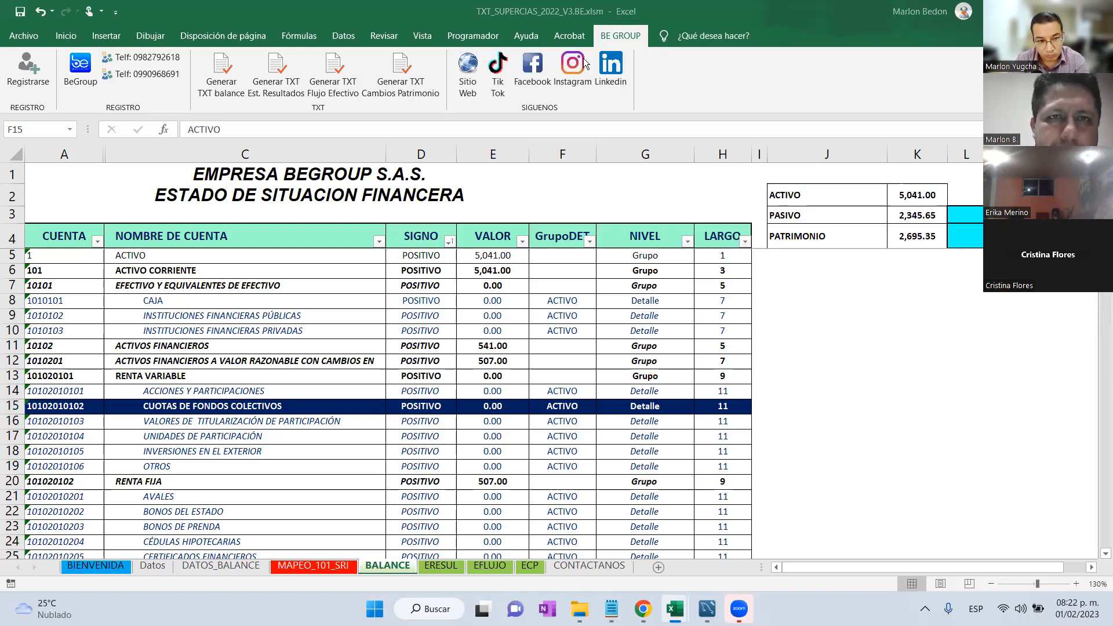
# Switch from Excel to the browser's supercias.gob.ec portal tab.
pyautogui.hotkey('alt', 'Tab')
pyautogui.click(445, 10)
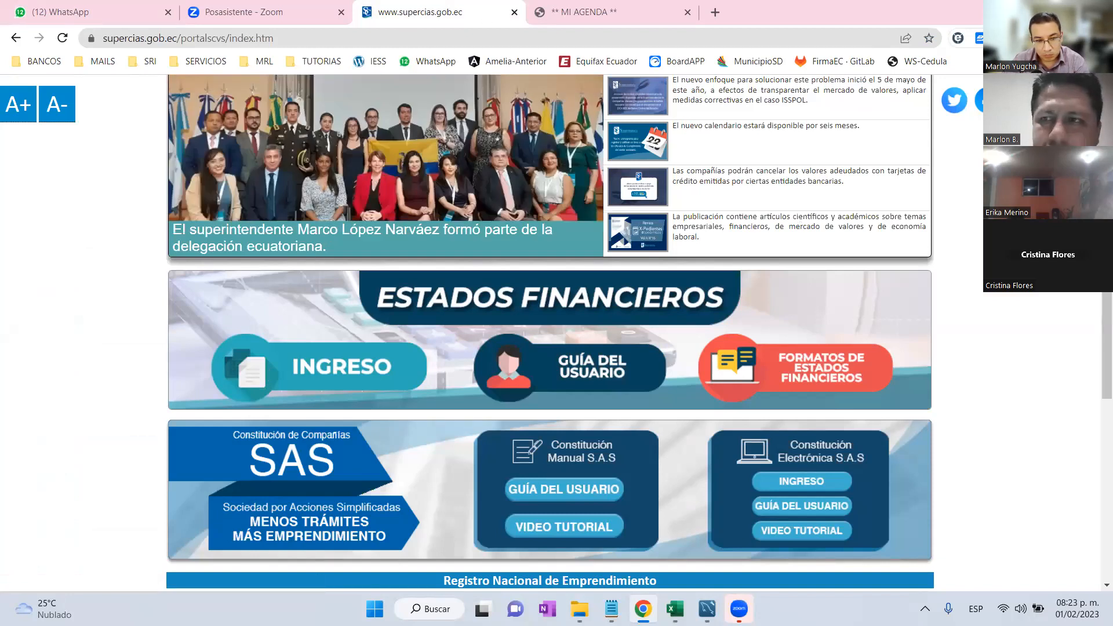
# Open the Estados Financieros login and pass the reCAPTCHA by marking four pedestrian-crossing tiles.
pyautogui.scroll(-2, 353, 272)
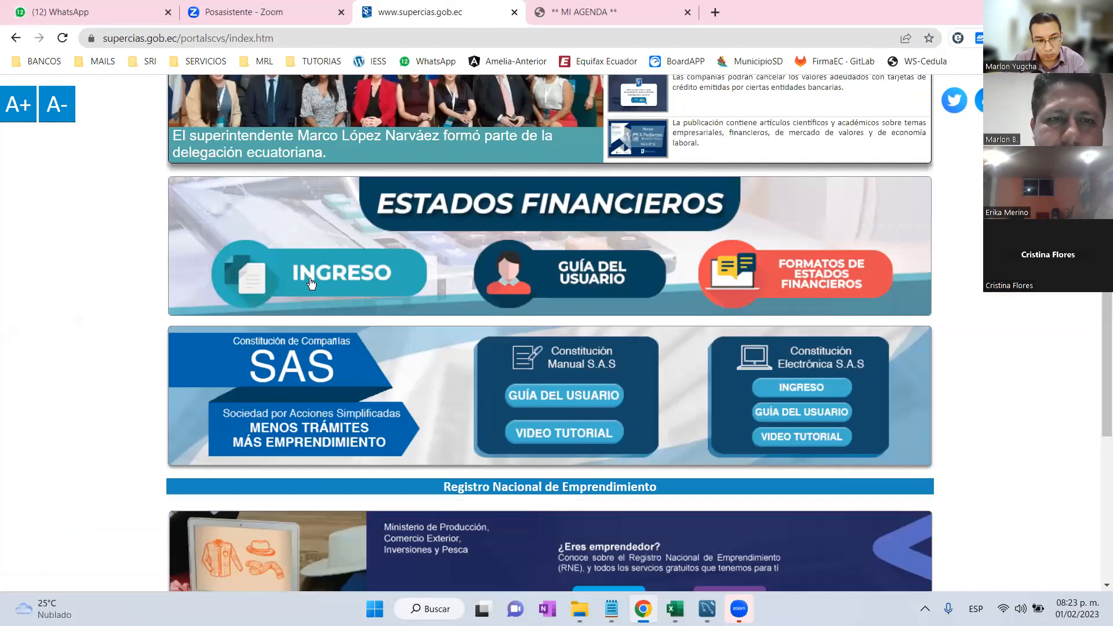
pyautogui.click(356, 273)
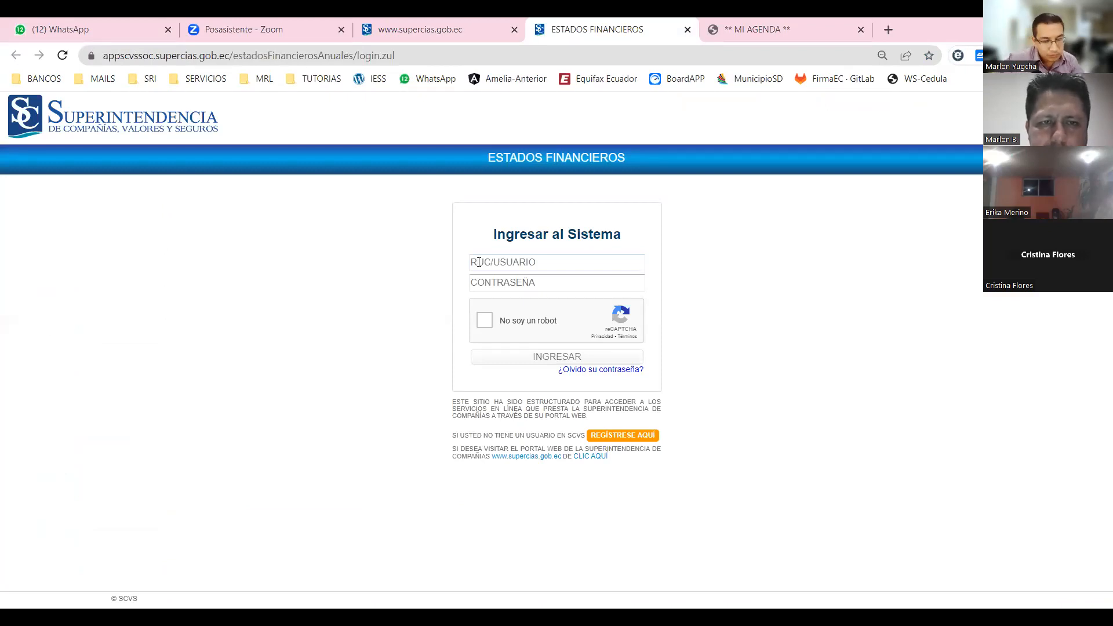
pyautogui.click(485, 321)
pyautogui.click(545, 359)
pyautogui.click(591, 357)
pyautogui.click(640, 356)
pyautogui.click(680, 355)
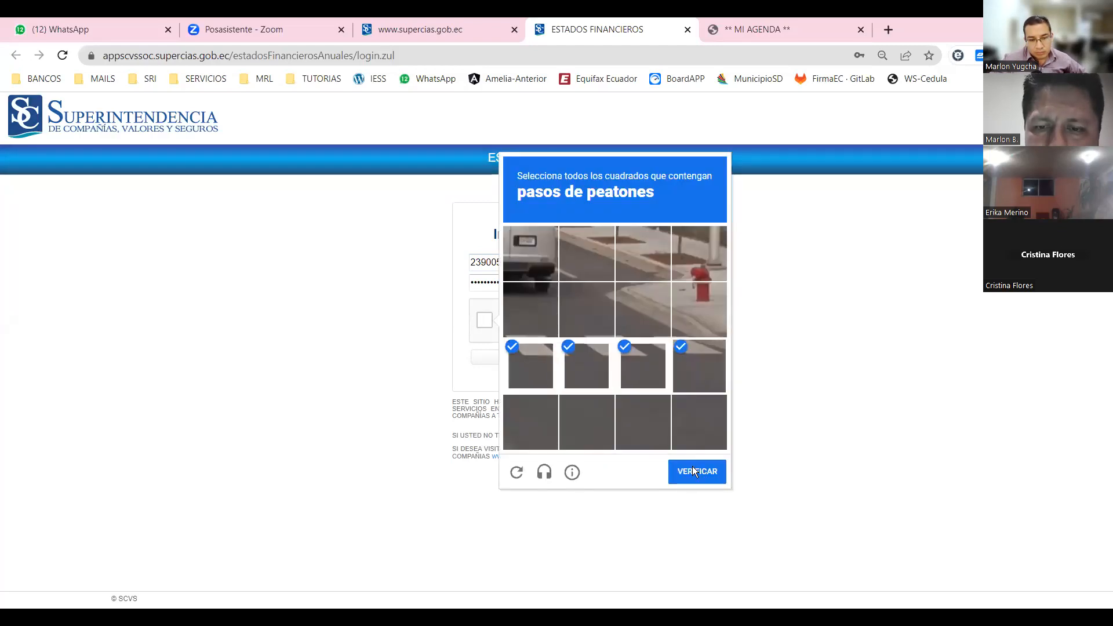
pyautogui.click(693, 470)
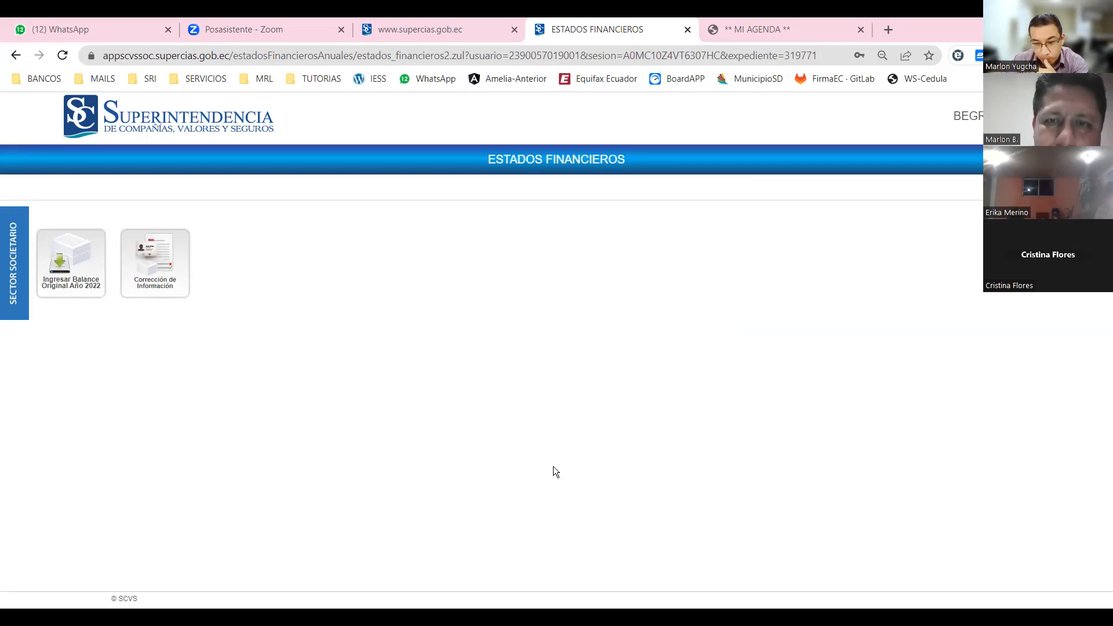
# Open Ingresar Balance Original Año 2022 and scroll Datos Generales down to the crowdfunding question.
pyautogui.click(77, 284)
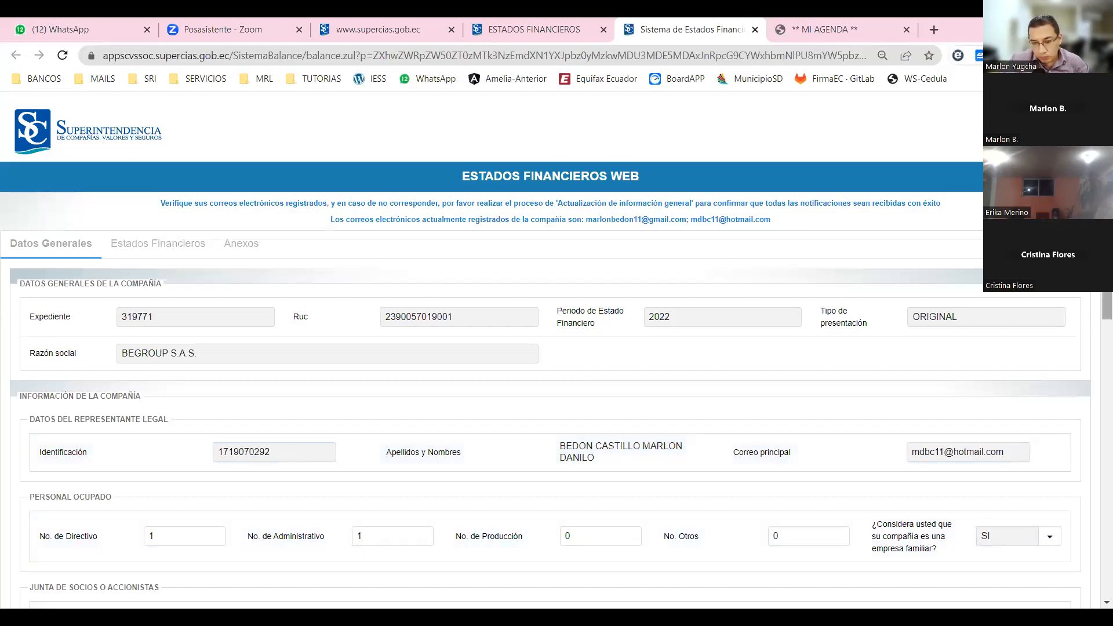
pyautogui.scroll(-5, 473, 262)
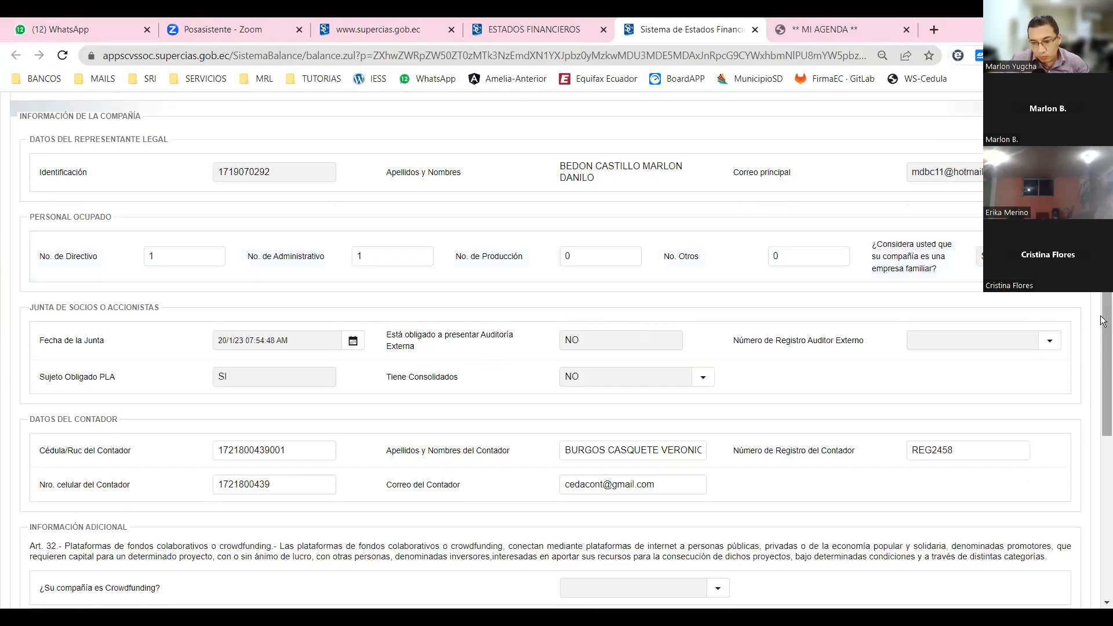
pyautogui.scroll(-3, 1103, 320)
pyautogui.moveTo(1103, 321); pyautogui.dragTo(1092, 414)
pyautogui.moveTo(50, 211); pyautogui.dragTo(160, 213)
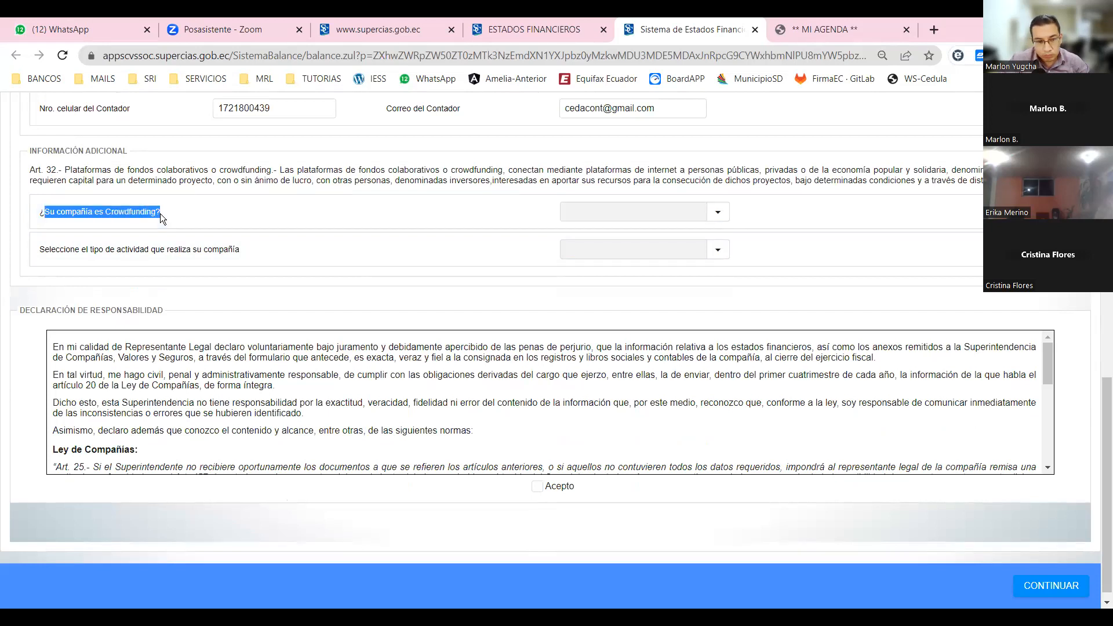
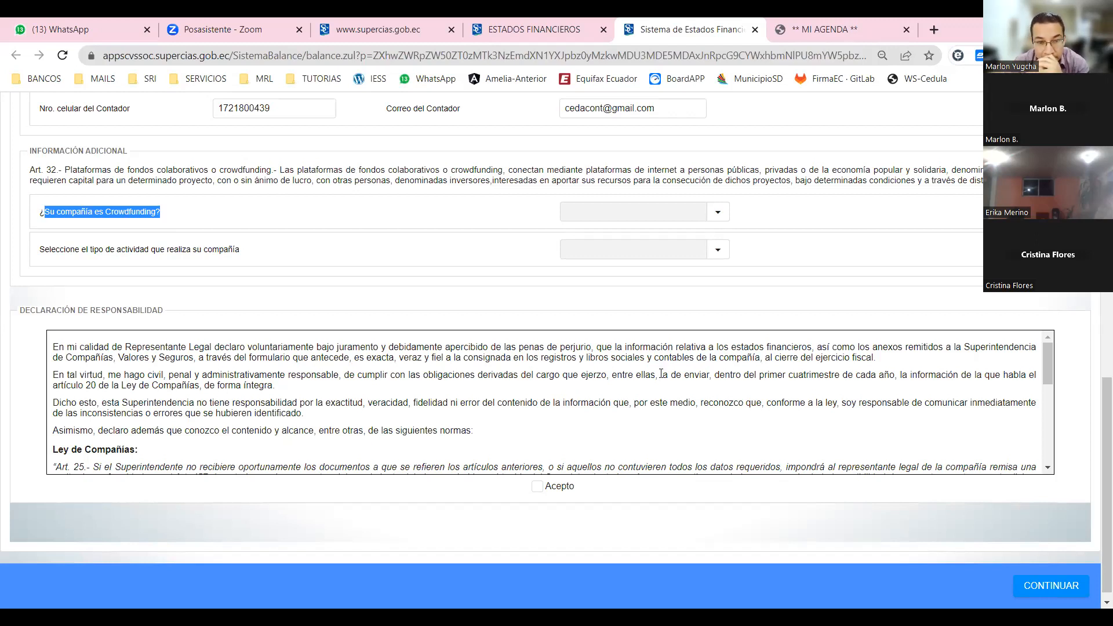
# Answer NO to the crowdfunding question and set the activity type to NINGUNA.
pyautogui.click(719, 214)
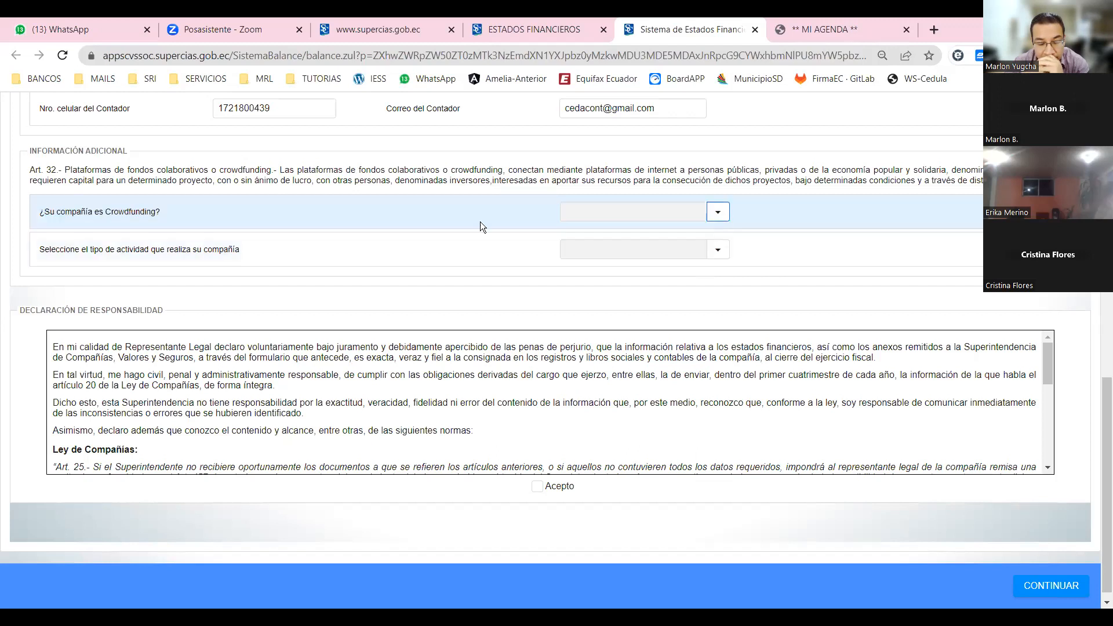
pyautogui.click(597, 251)
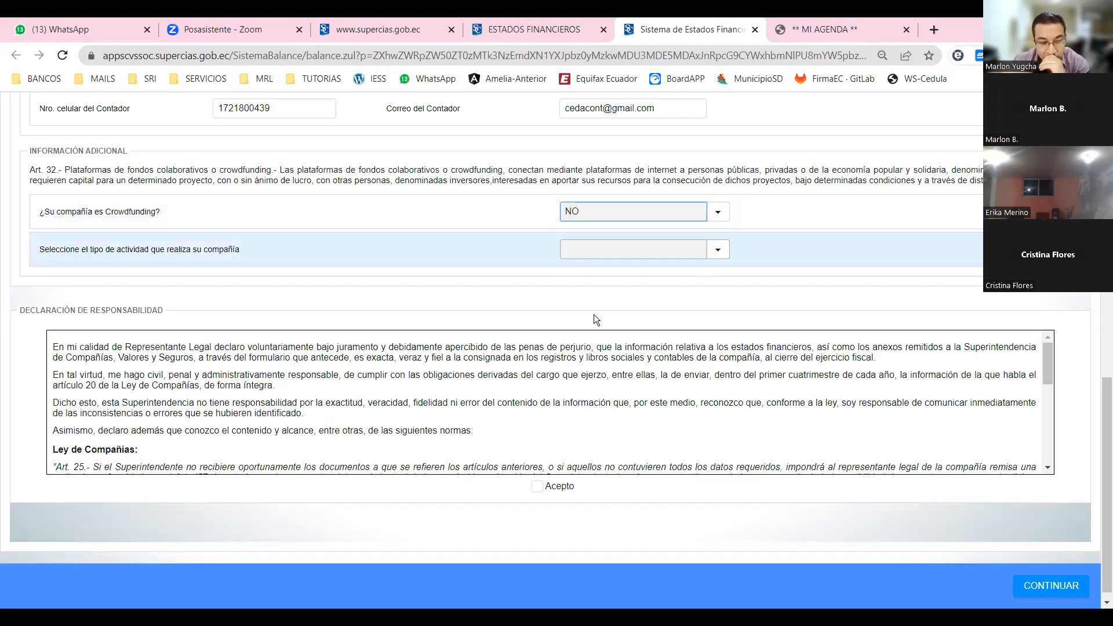
pyautogui.click(717, 250)
pyautogui.click(593, 315)
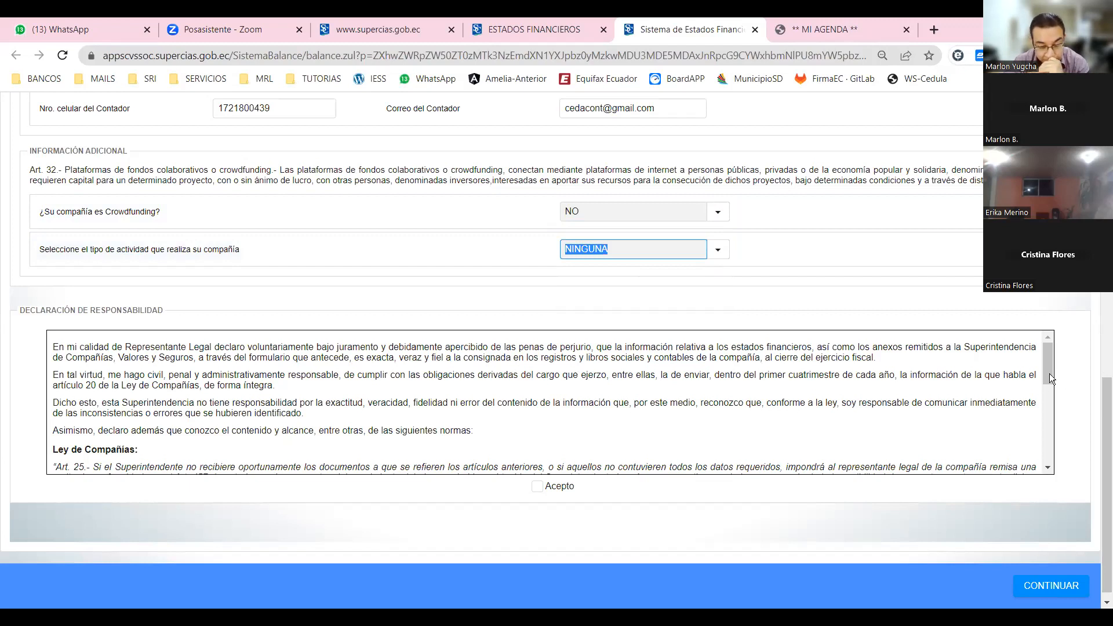
# Accept the responsibility declaration at the bottom of Datos Generales.
pyautogui.scroll(-1, 1045, 397)
pyautogui.scroll(-2, 916, 411)
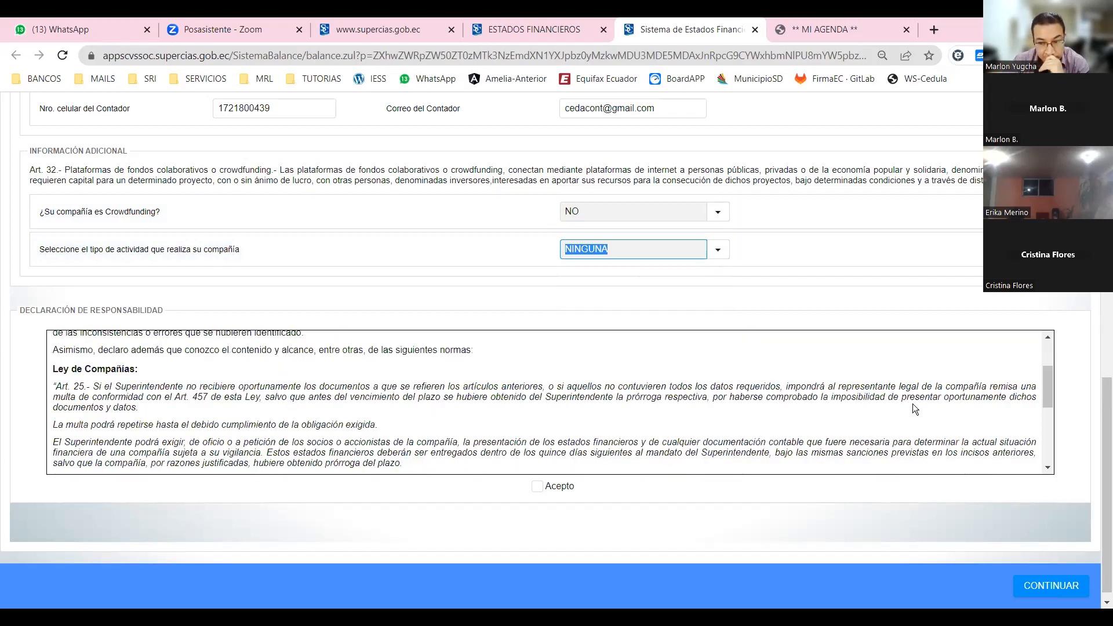
pyautogui.scroll(-3, 703, 423)
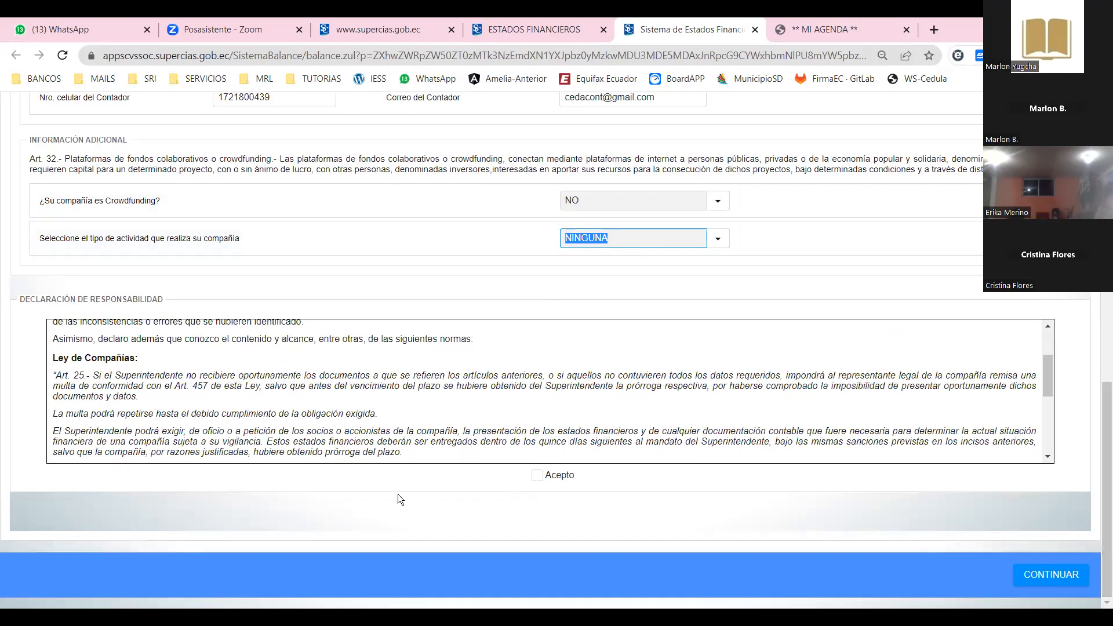
pyautogui.click(538, 475)
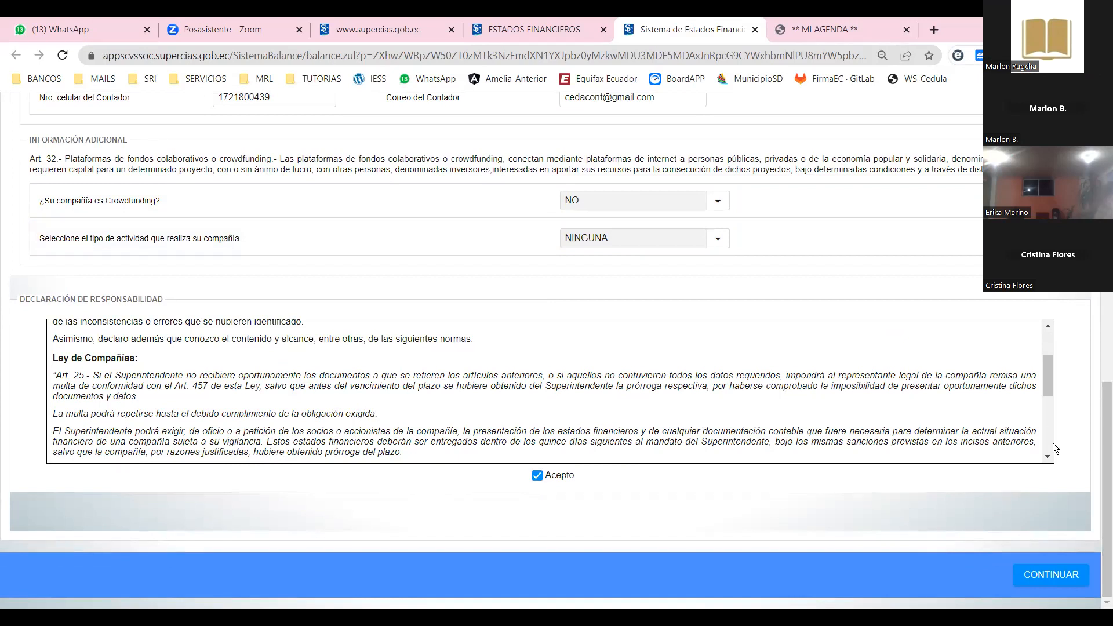
pyautogui.scroll(-3, 1053, 443)
pyautogui.scroll(-3, 1072, 428)
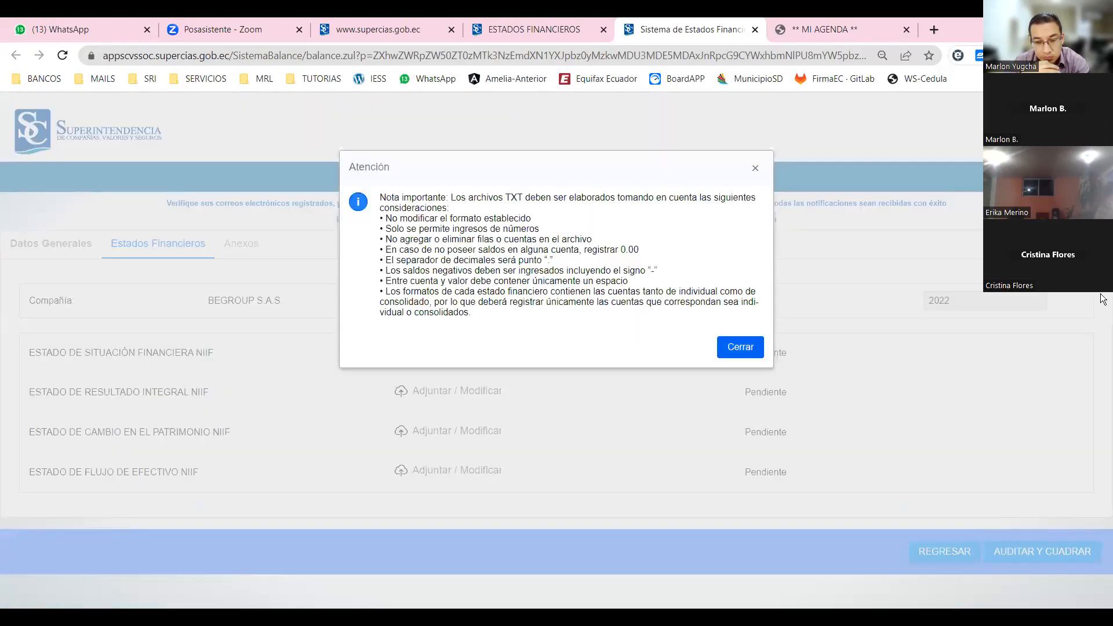
# Upload the financial position statement TXT from CapCUT > prueba_tributarios.
pyautogui.click(743, 348)
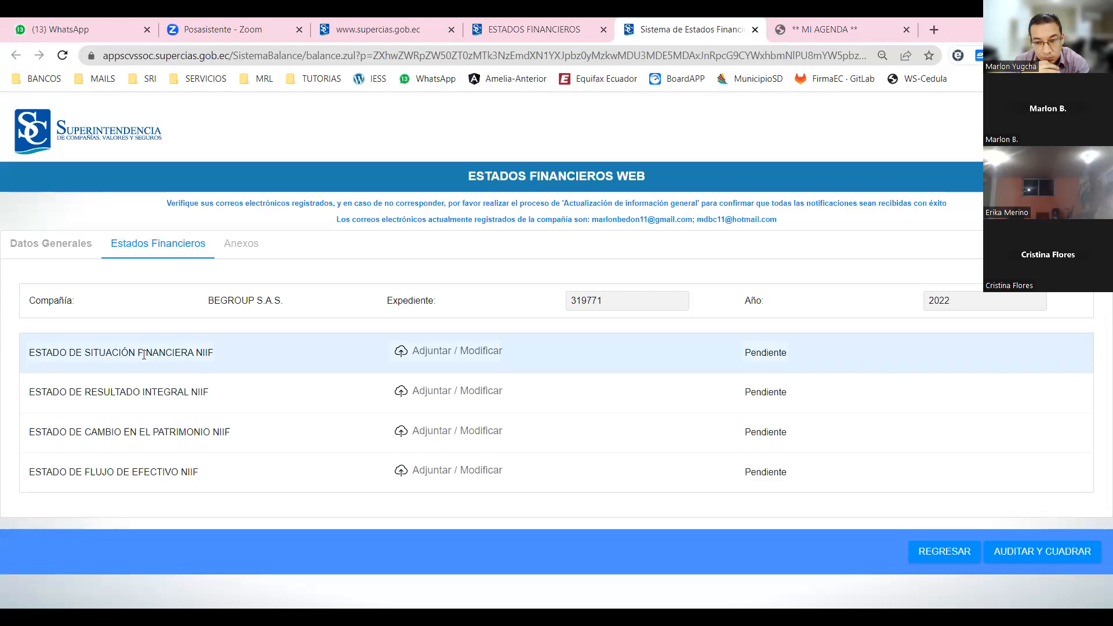
pyautogui.click(458, 356)
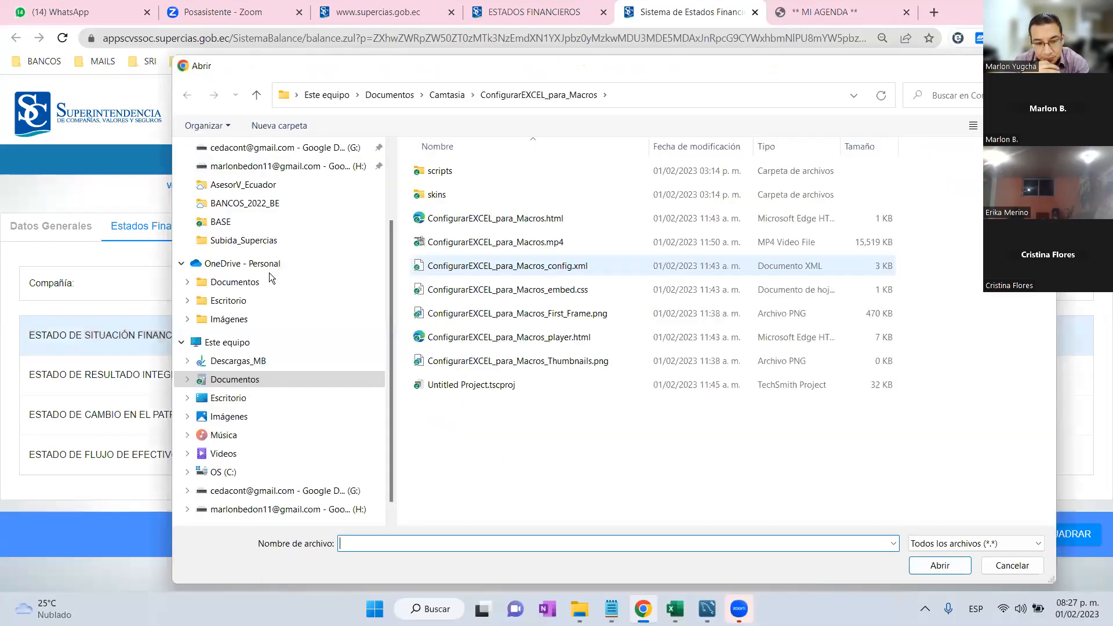
pyautogui.scroll(2, 272, 192)
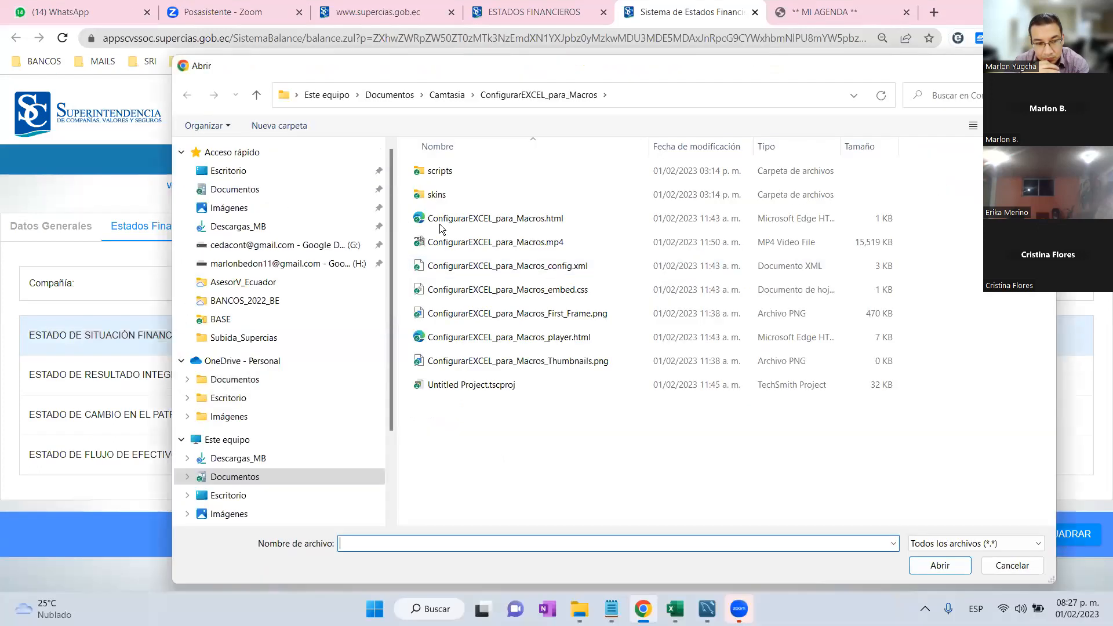
pyautogui.doubleClick(452, 244)
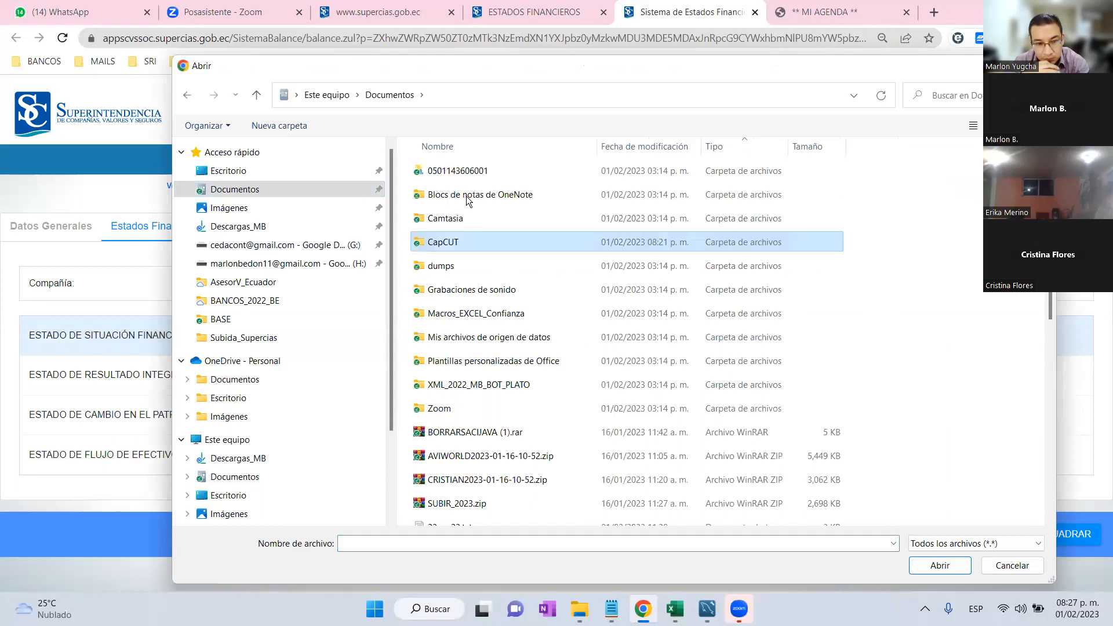
pyautogui.doubleClick(468, 200)
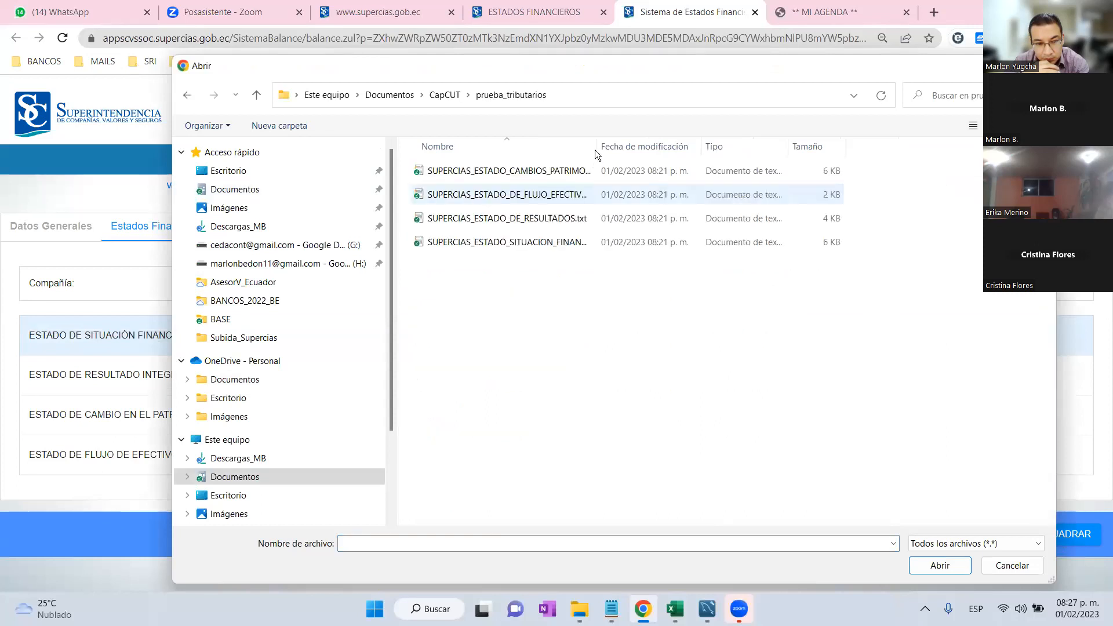
pyautogui.doubleClick(627, 151)
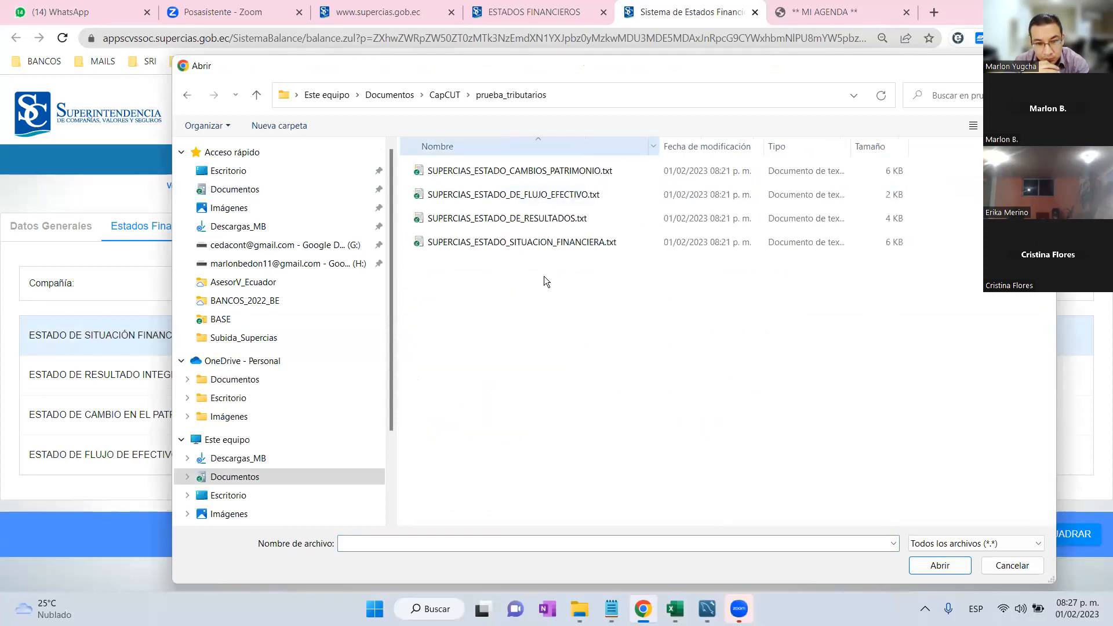
pyautogui.doubleClick(518, 243)
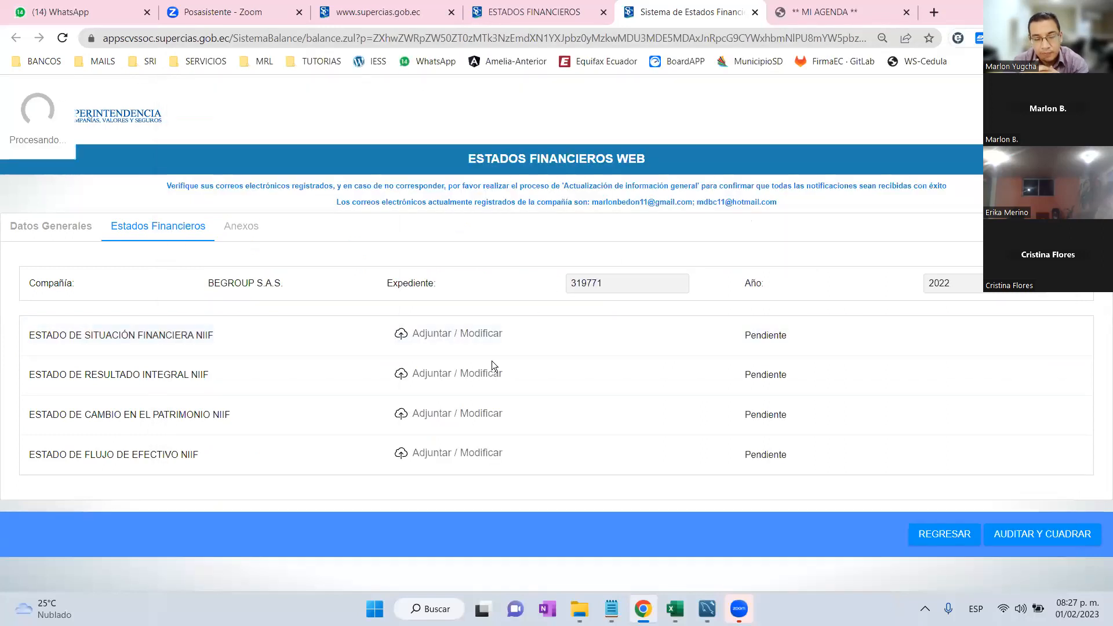
# Upload the comprehensive income (results) statement TXT file.
pyautogui.click(482, 374)
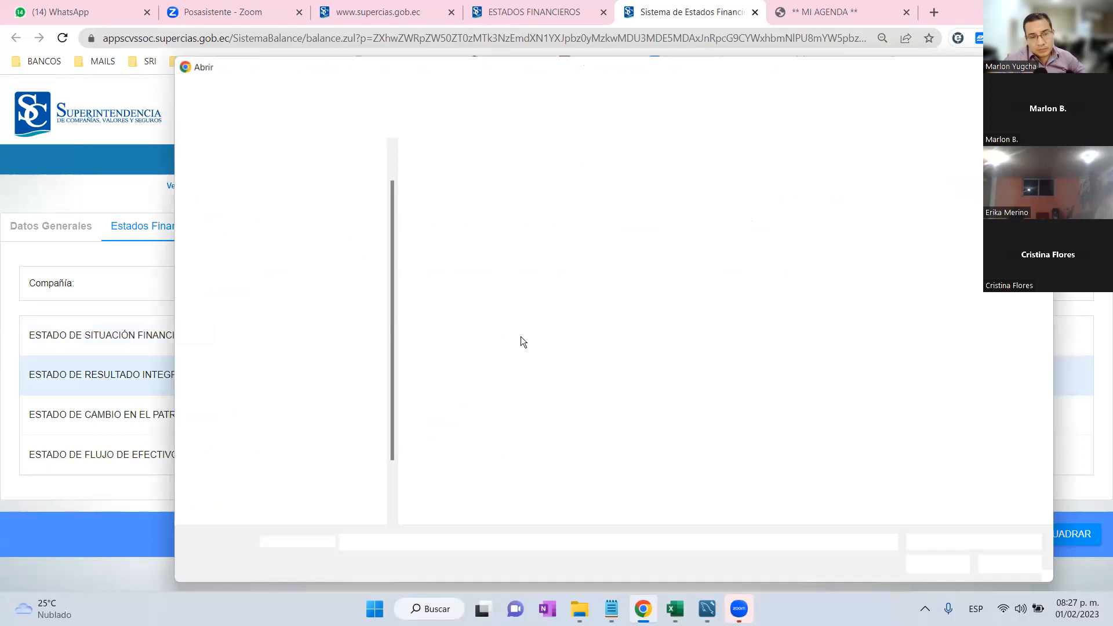
pyautogui.doubleClick(541, 248)
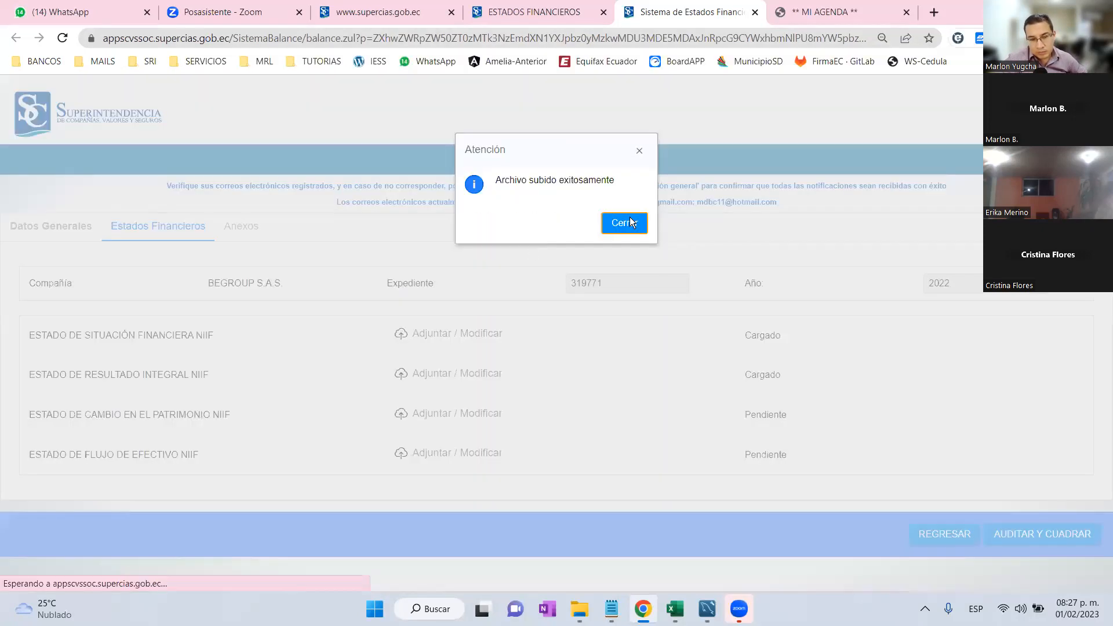
pyautogui.click(630, 220)
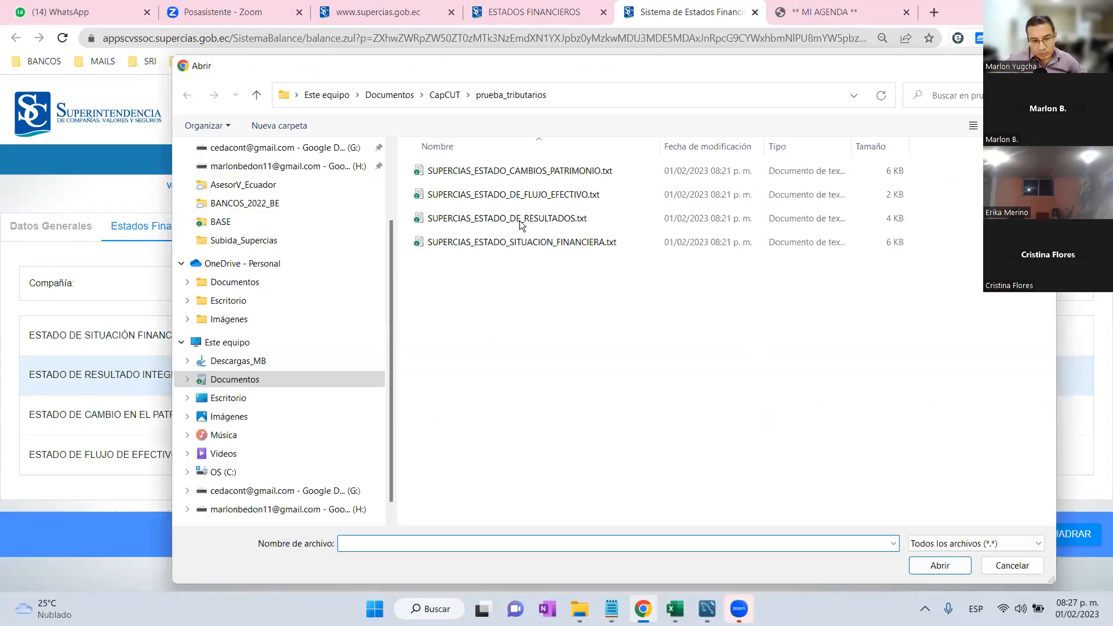
pyautogui.doubleClick(521, 221)
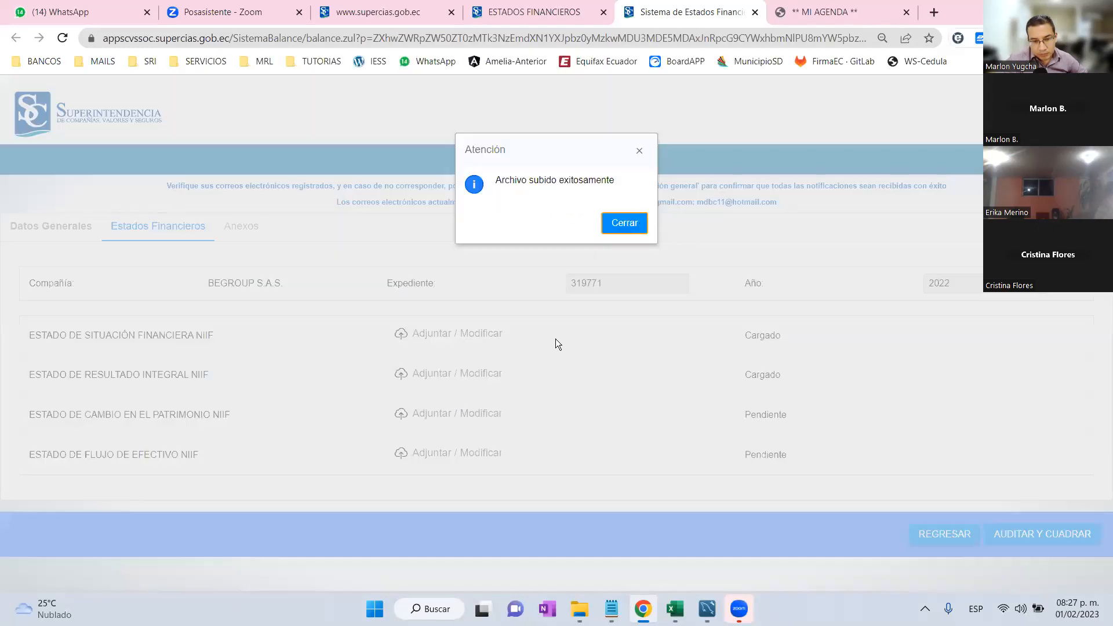
pyautogui.press('Return')
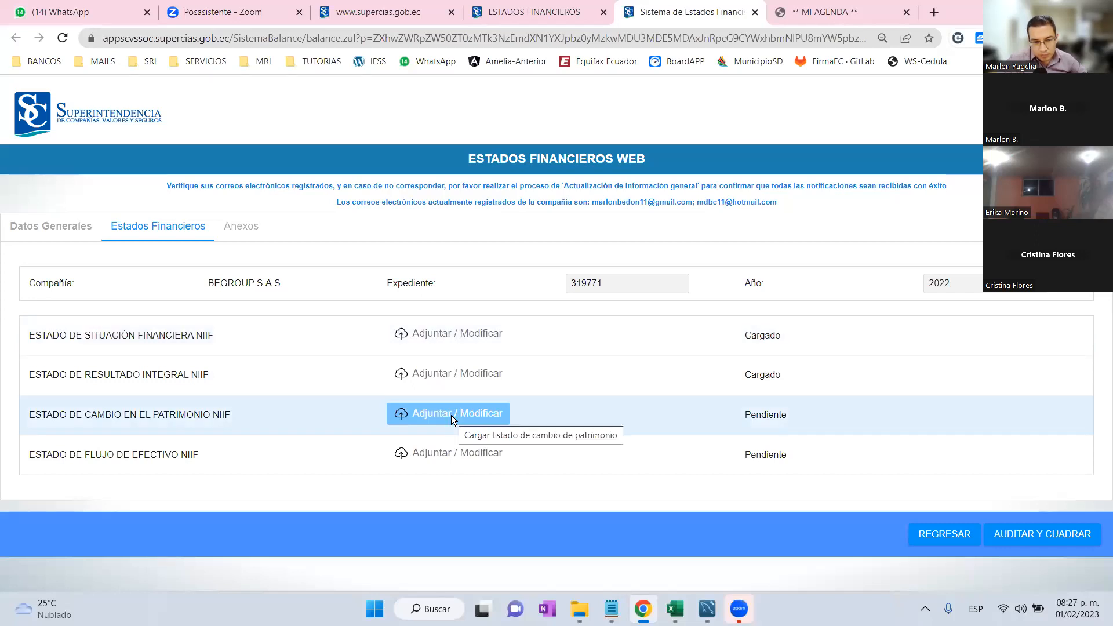
# Upload the equity changes and cash flow statement TXT files.
pyautogui.click(451, 415)
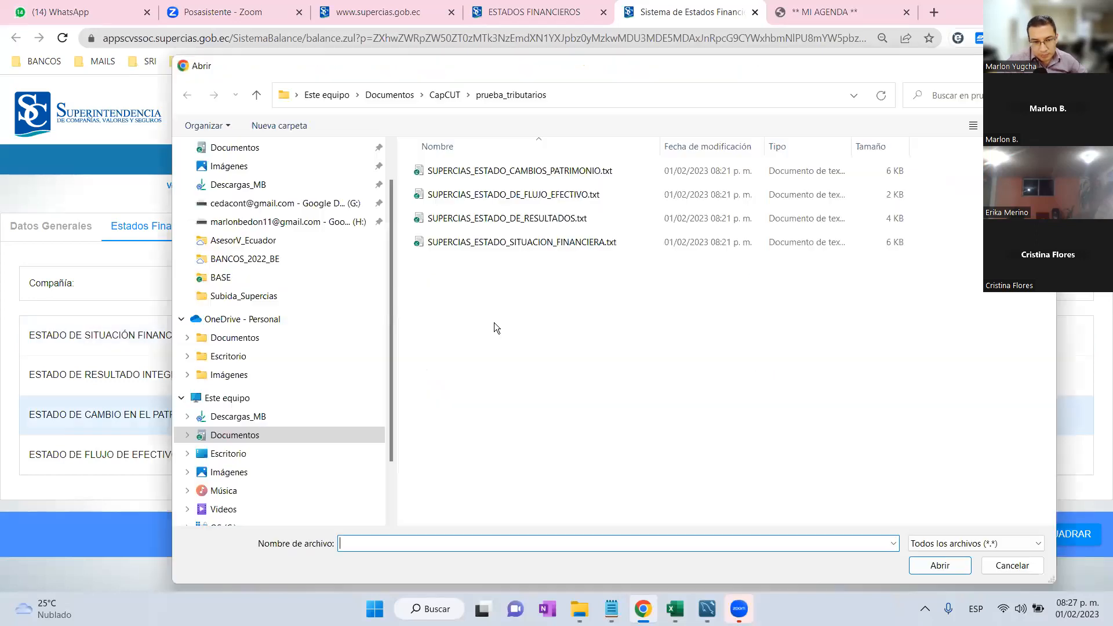
pyautogui.doubleClick(504, 173)
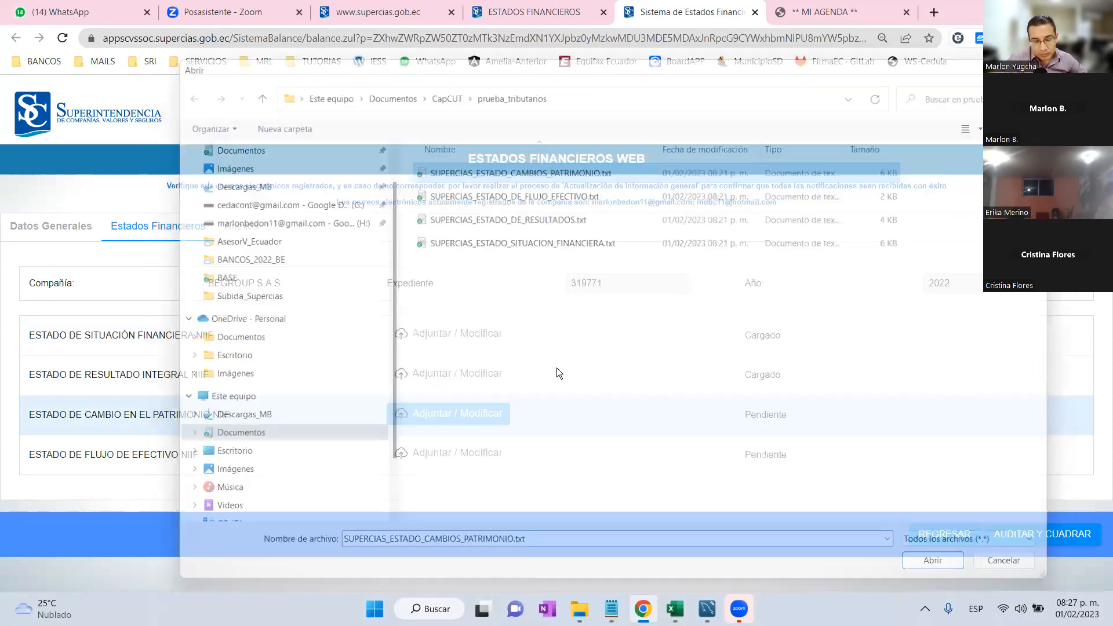
pyautogui.click(623, 230)
pyautogui.click(457, 453)
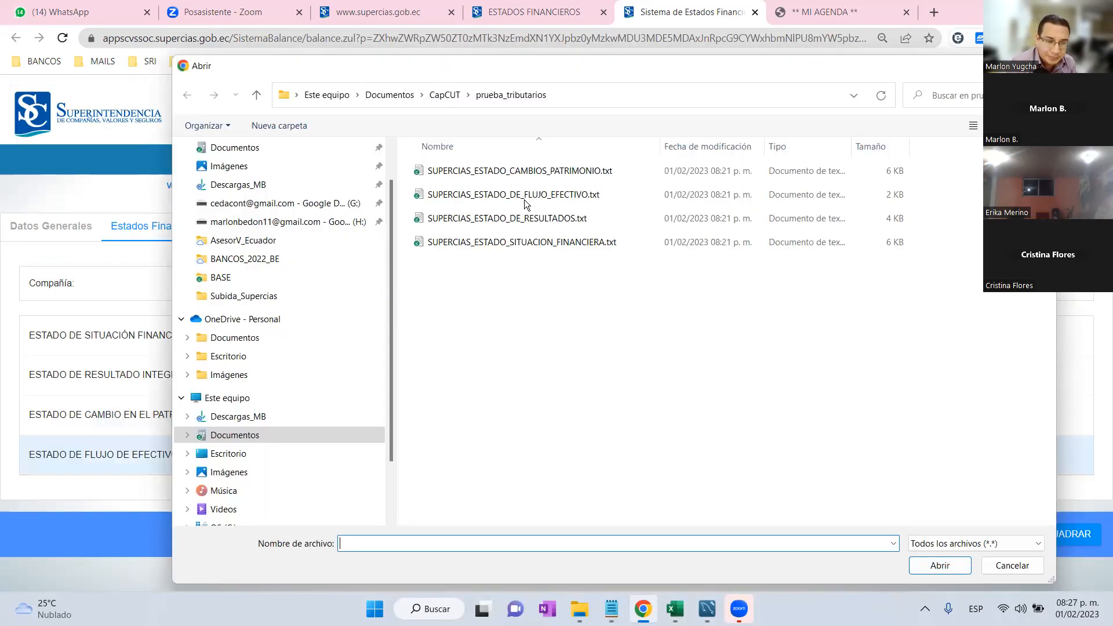
pyautogui.doubleClick(525, 196)
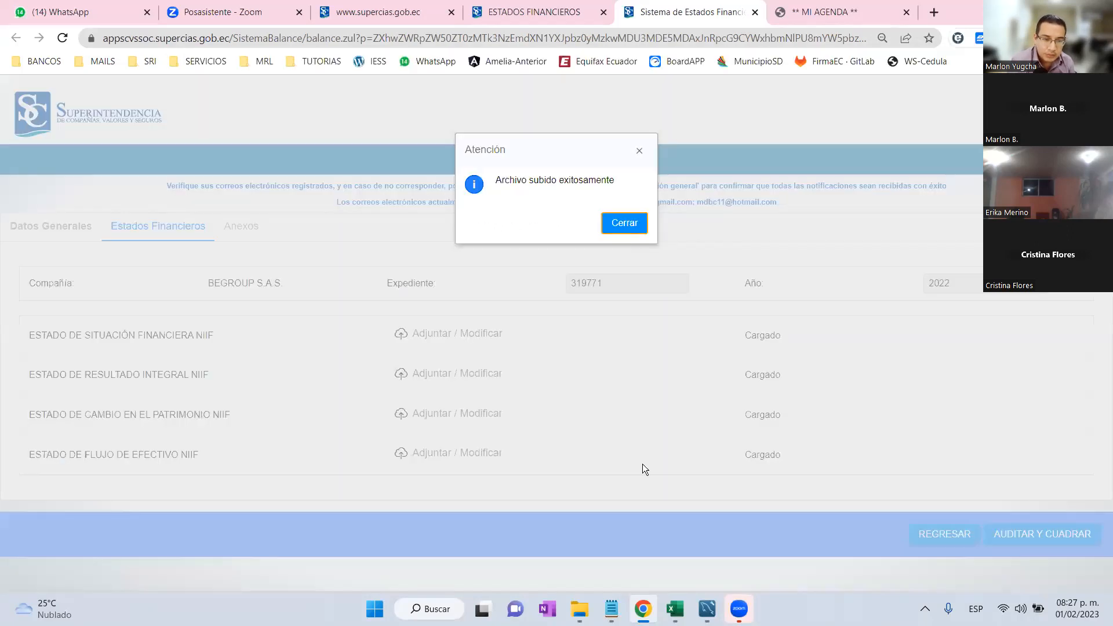
pyautogui.press('Return')
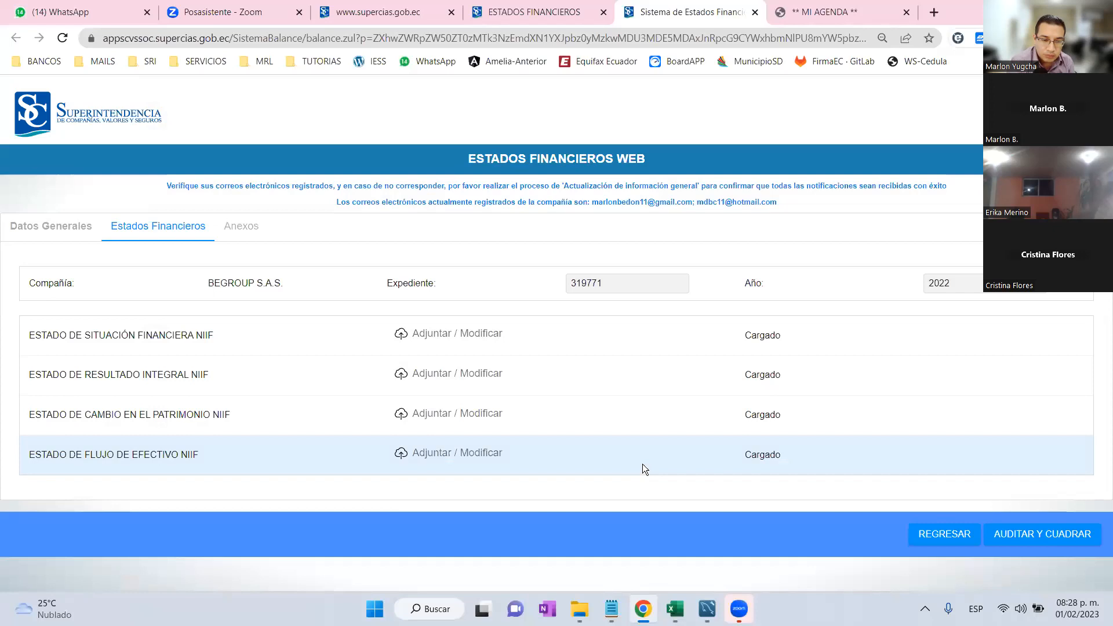
# Run the audit-and-balance check, confirm the data, and accept the CUADRADO result.
pyautogui.click(1030, 539)
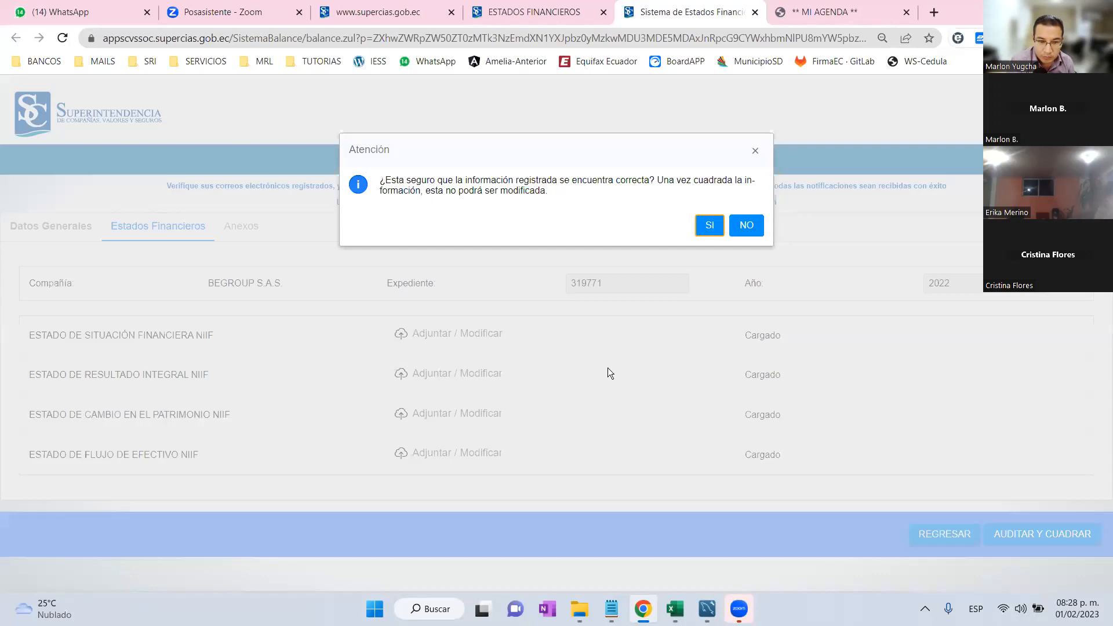
pyautogui.click(583, 405)
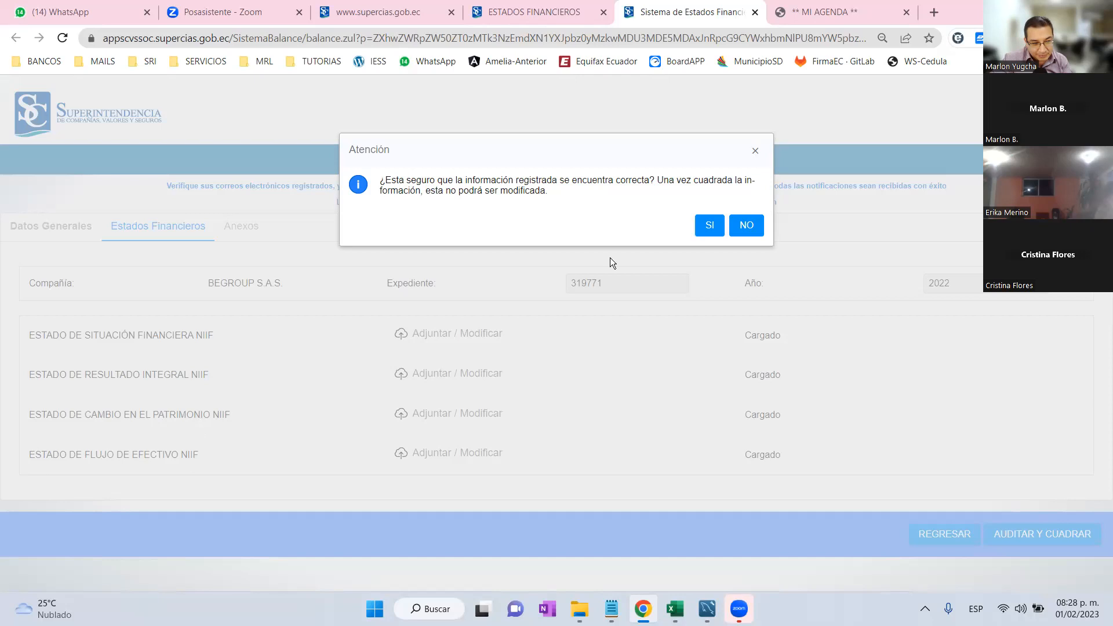
pyautogui.click(711, 226)
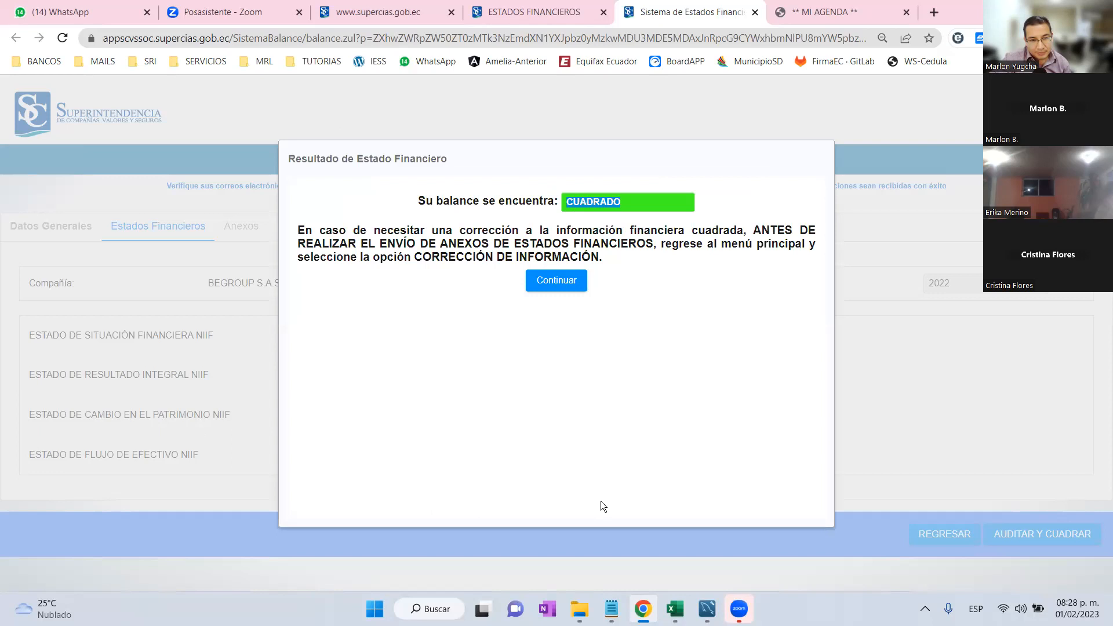
pyautogui.click(550, 280)
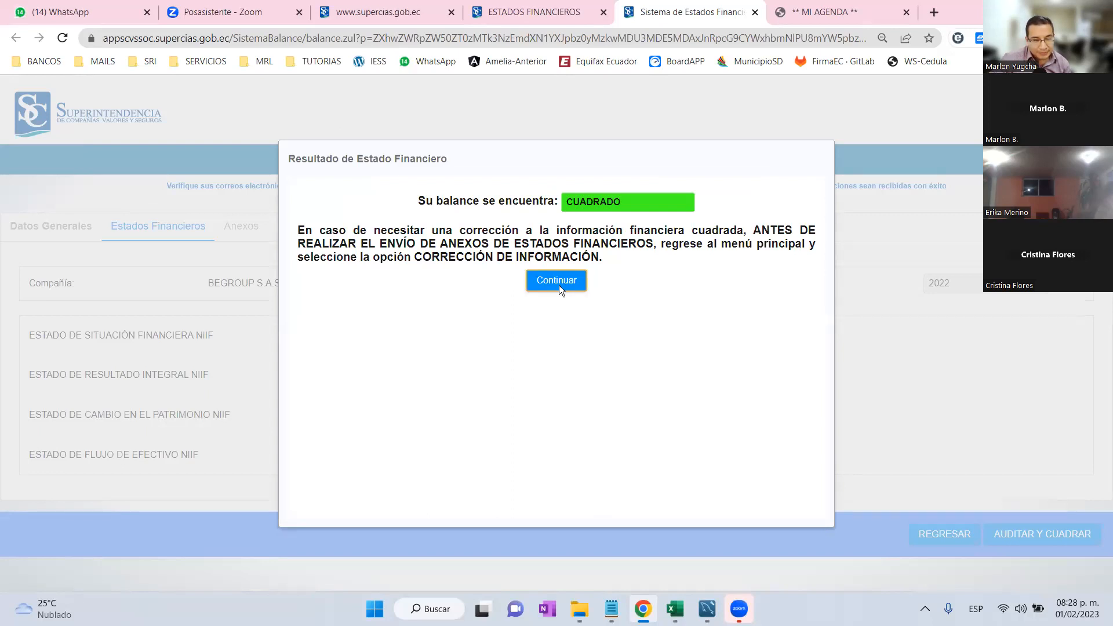
pyautogui.click(559, 285)
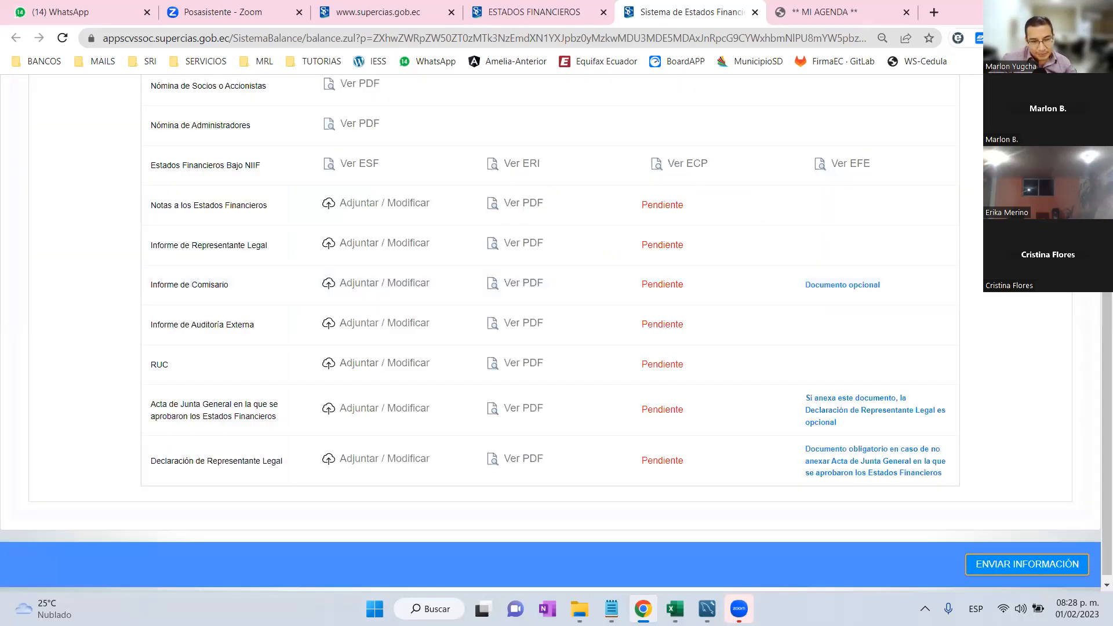
pyautogui.moveTo(1106, 290); pyautogui.dragTo(1106, 198)
pyautogui.scroll(-2, 612, 490)
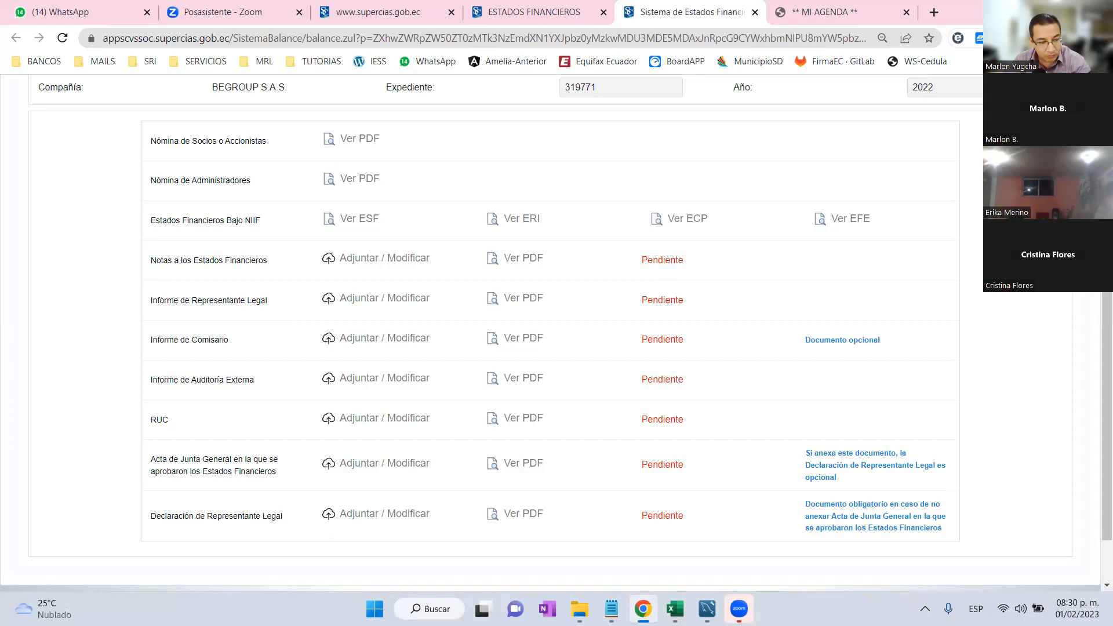
# Close the Sistema de Estados Financieros tab to return to the Estados Financieros start page.
pyautogui.scroll(3, 1062, 311)
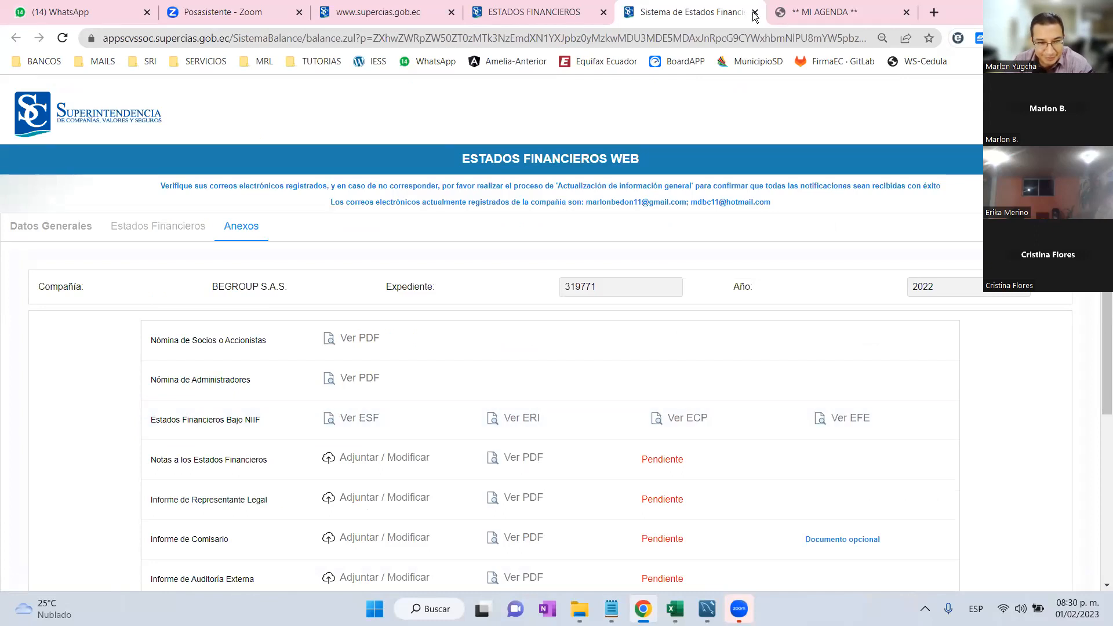
pyautogui.scroll(-2, 676, 351)
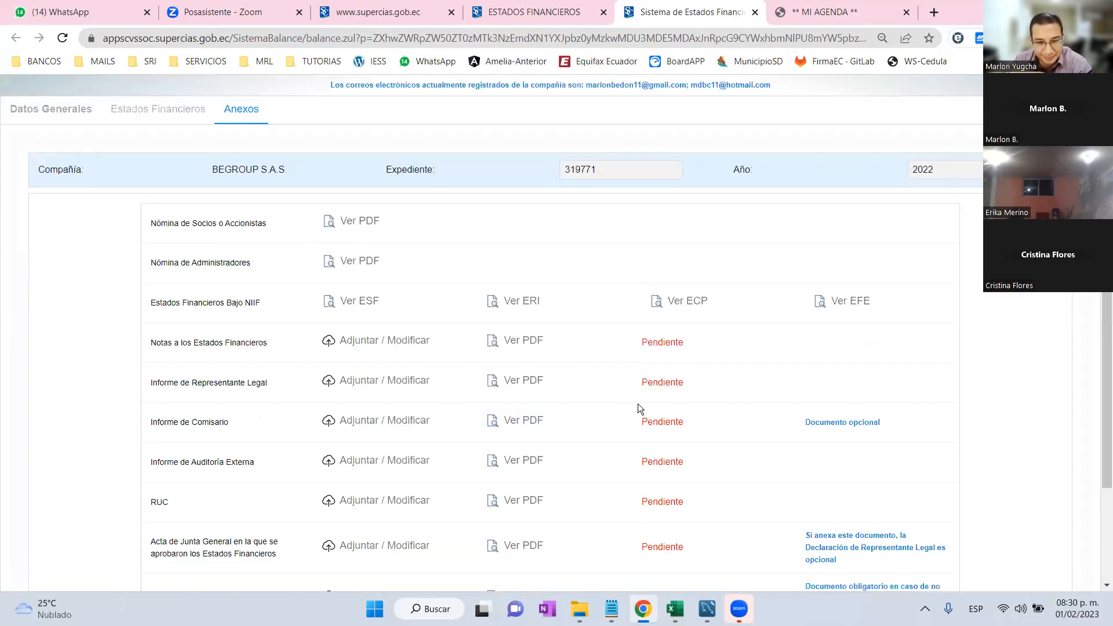
pyautogui.scroll(-2, 639, 397)
pyautogui.scroll(4, 727, 138)
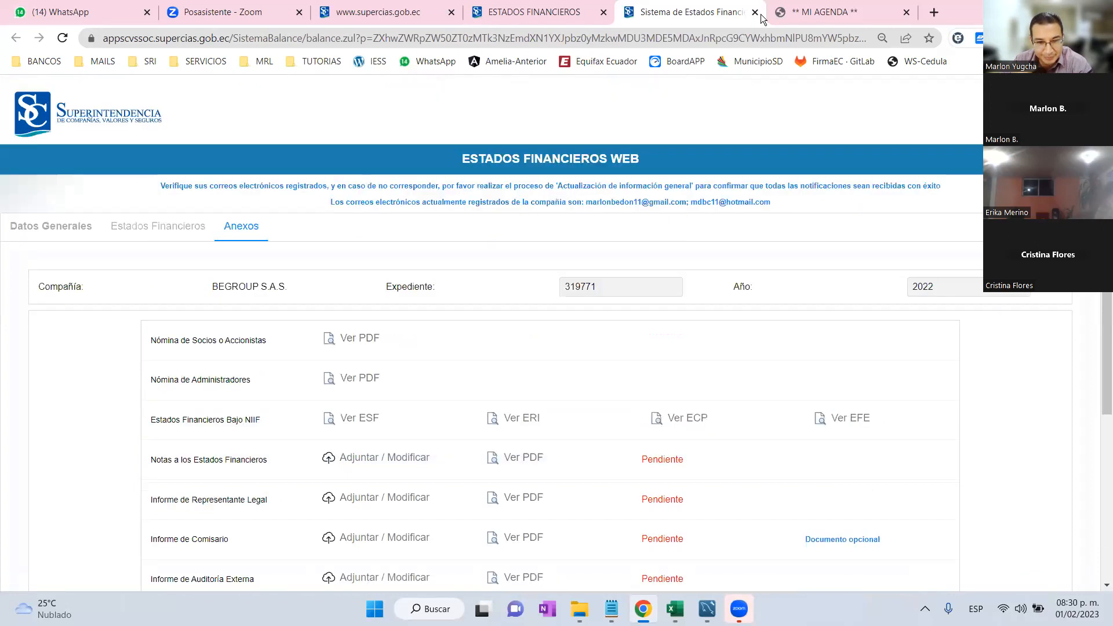
pyautogui.click(756, 16)
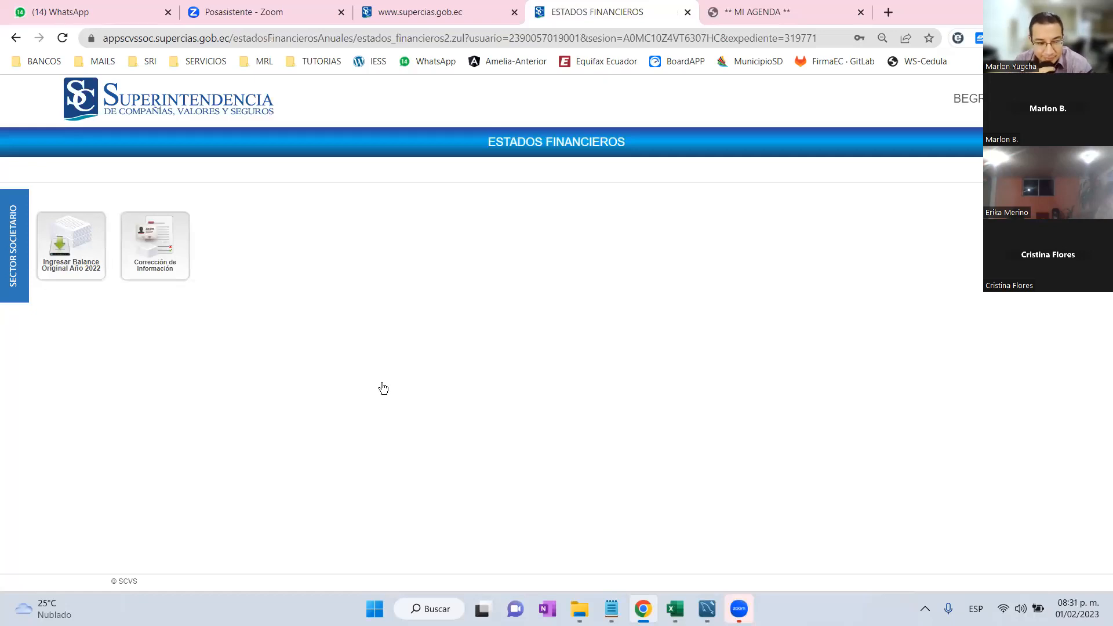
# Open Corrección de Información and reopen the 2022 form via CORREGIR INFORMACIÓN 2022.
pyautogui.click(165, 243)
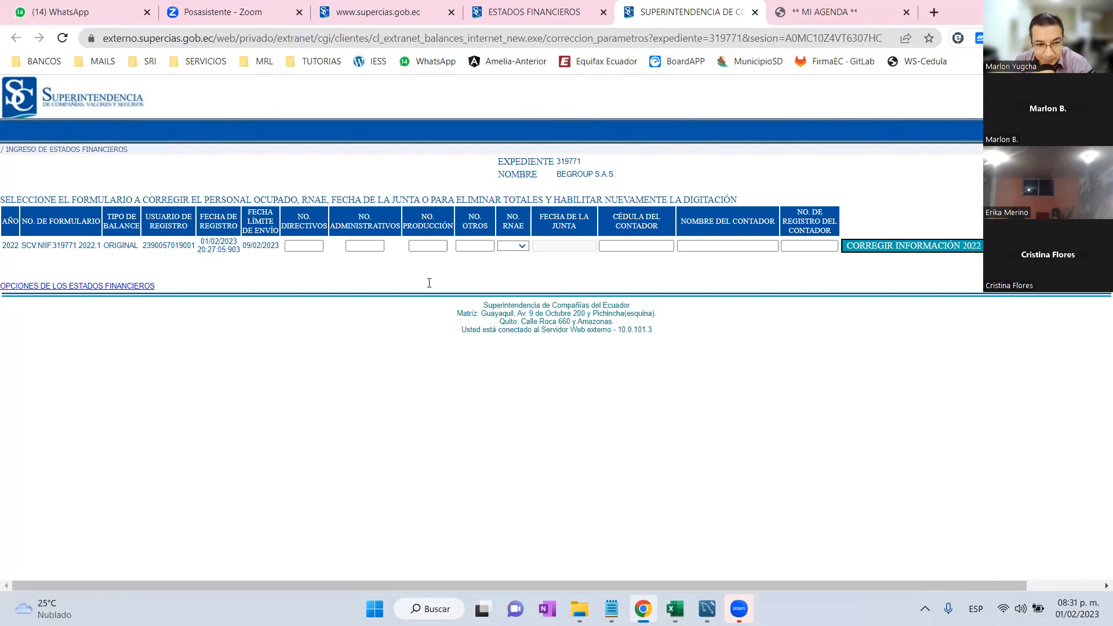
pyautogui.tripleClick(219, 246)
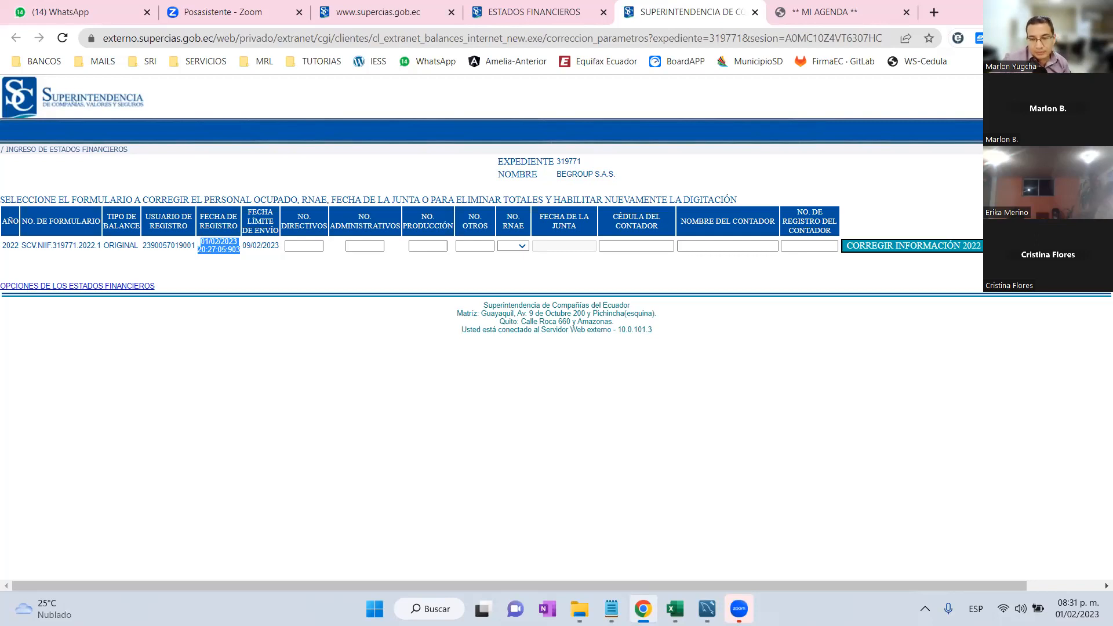
pyautogui.click(1044, 246)
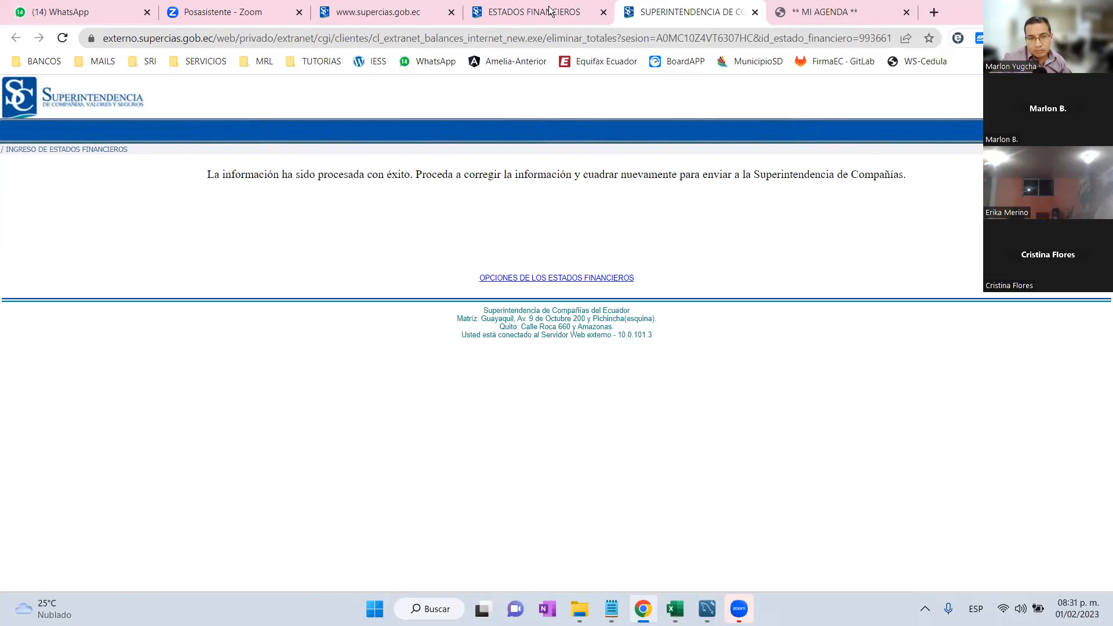
# Close the correction confirmation and reopen Ingresar Balance Original Año 2022 to review Datos Generales.
pyautogui.click(755, 12)
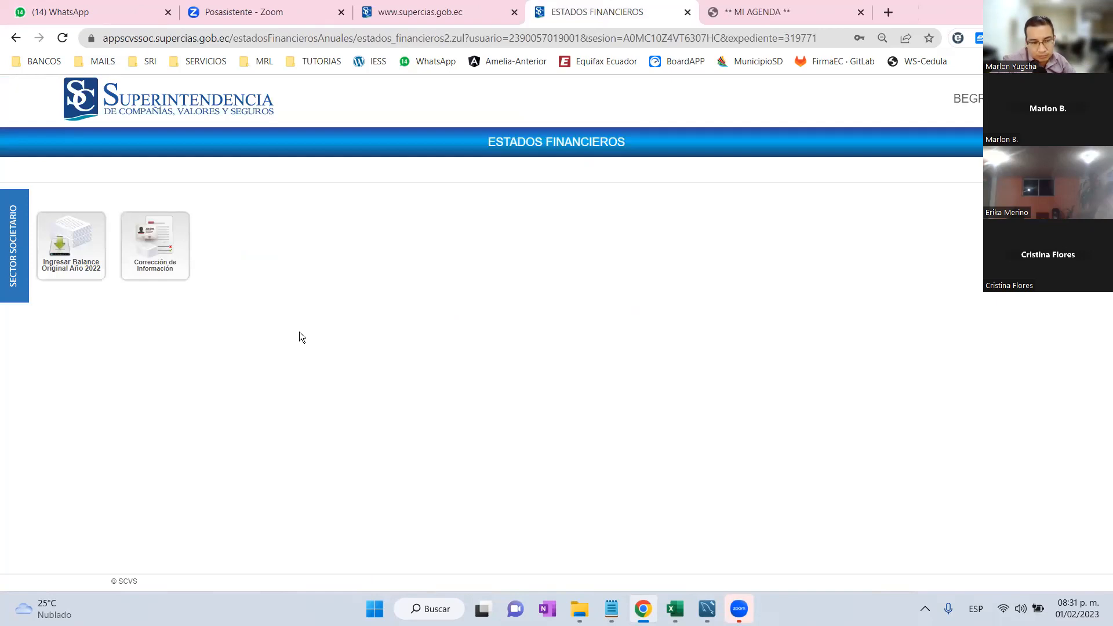
pyautogui.click(88, 264)
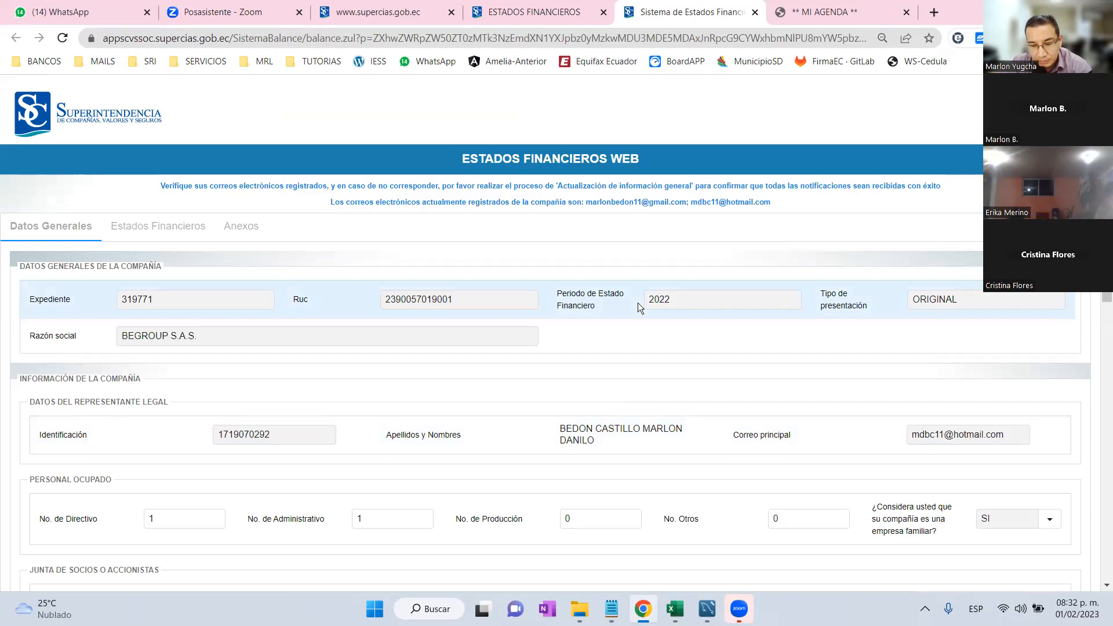
pyautogui.scroll(-8, 638, 303)
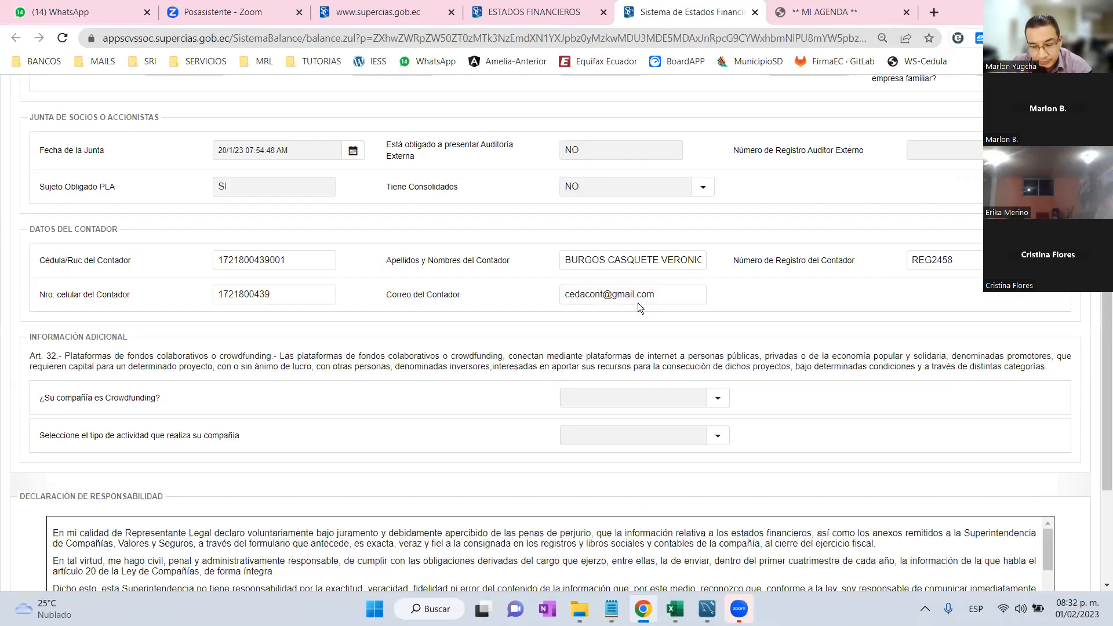
pyautogui.scroll(8, 617, 476)
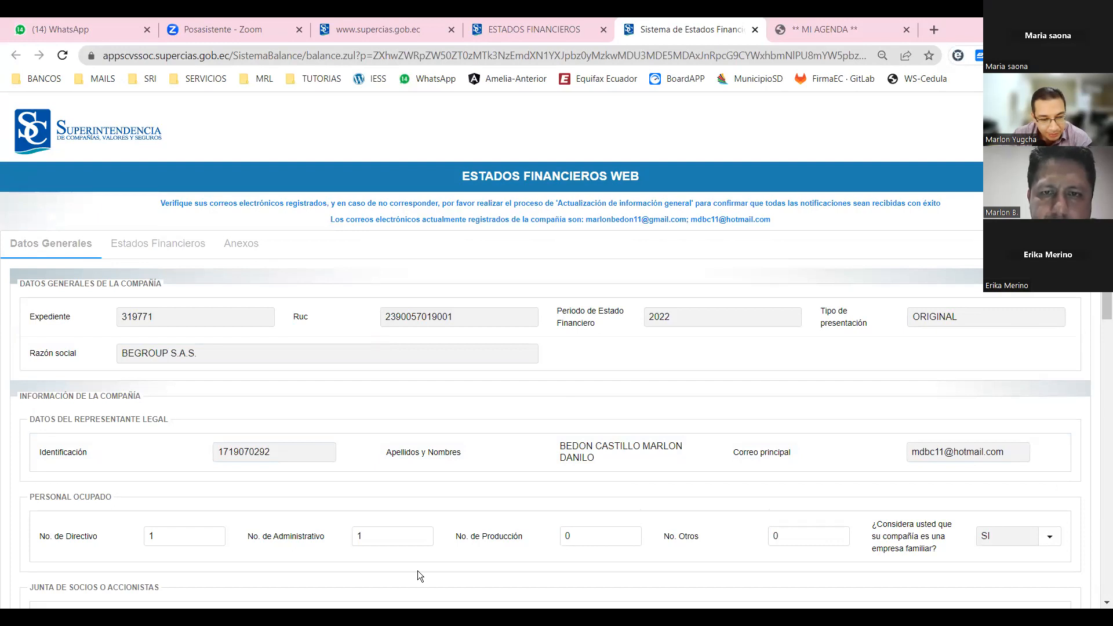
# Enter BEGROUP2023 in cell J8 of the BALANCE sheet, bold with yellow fill.
pyautogui.hotkey('alt', 'Tab')
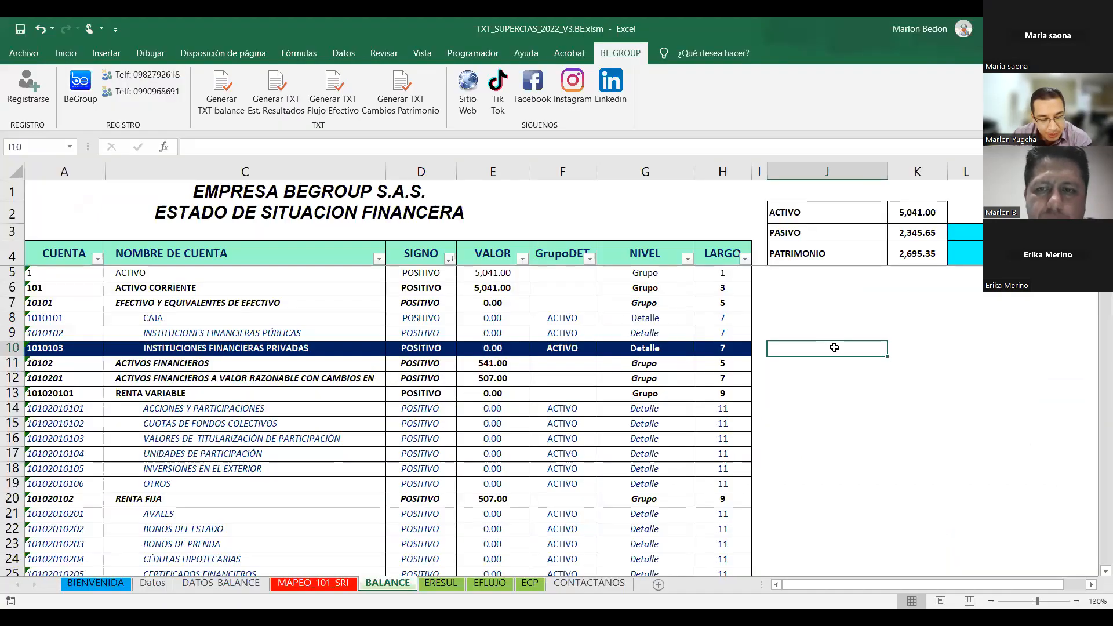
pyautogui.press('Up')
pyautogui.press('Up')
pyautogui.write('BE')
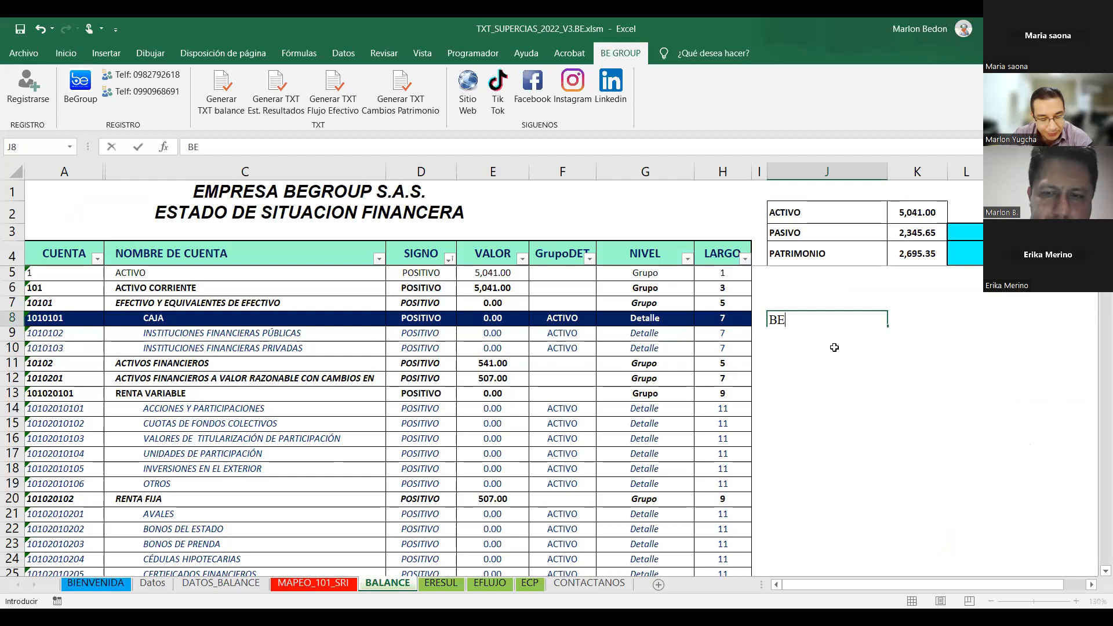
pyautogui.write('GROUP2023')
pyautogui.hotkey('ctrl', 'Return')
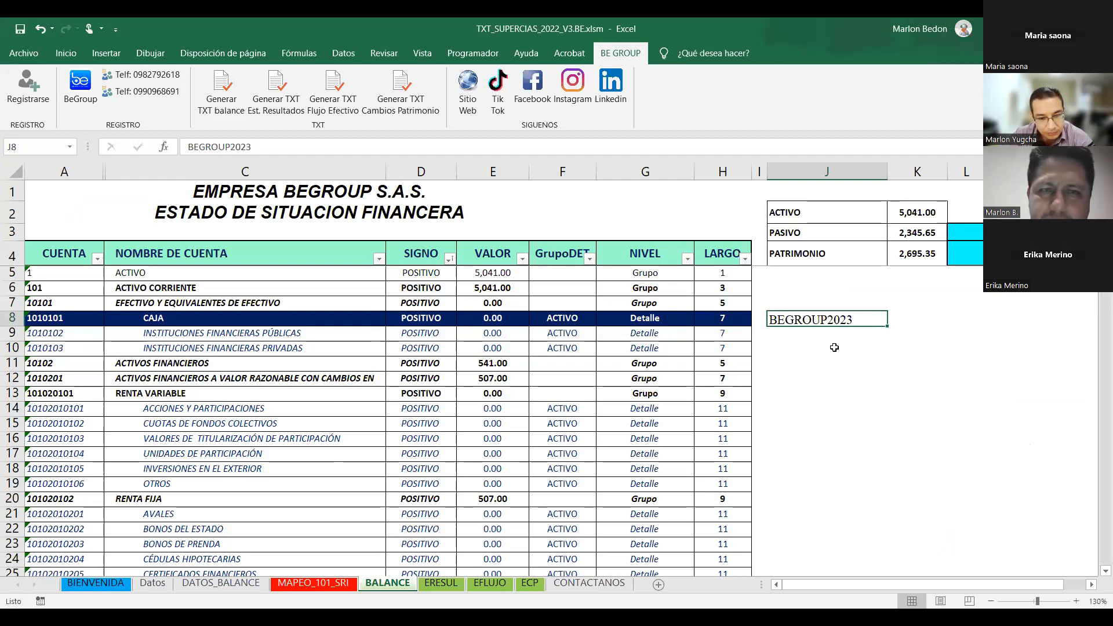
pyautogui.hotkey('ctrl', 'n')
pyautogui.click(59, 51)
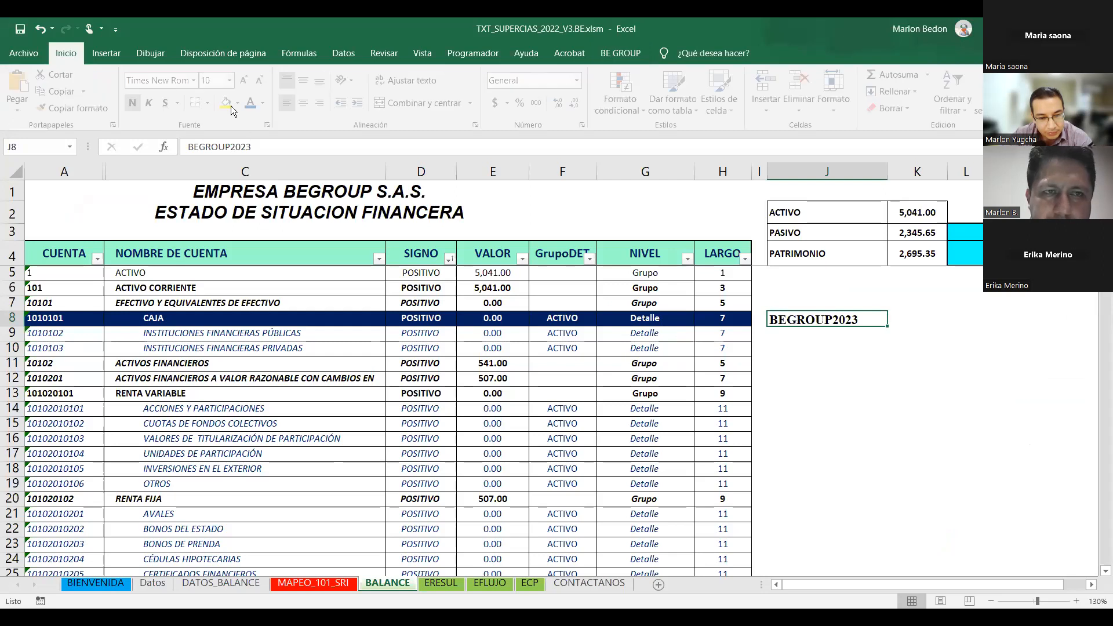
pyautogui.click(231, 106)
pyautogui.click(830, 393)
pyautogui.press('Up')
pyautogui.press('Up')
pyautogui.press('Up')
pyautogui.press('Up')
pyautogui.press('Up')
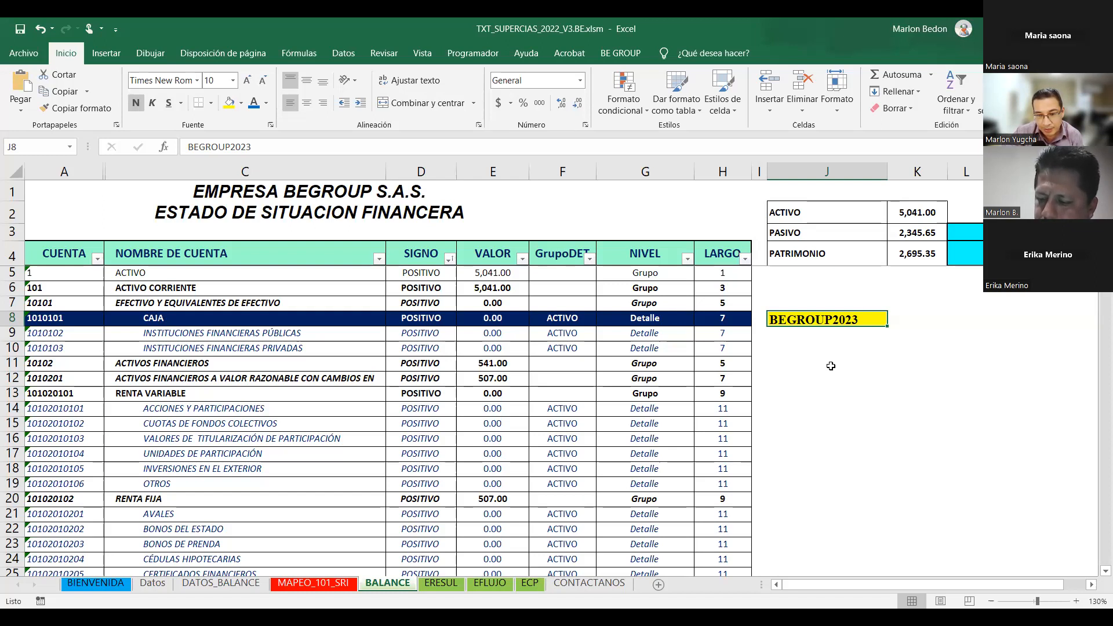
# Go to the Tributarios Ecuador PLANTILLAS page and scroll to the Superintendencia de Compañías templates.
pyautogui.scroll(2, 476, 368)
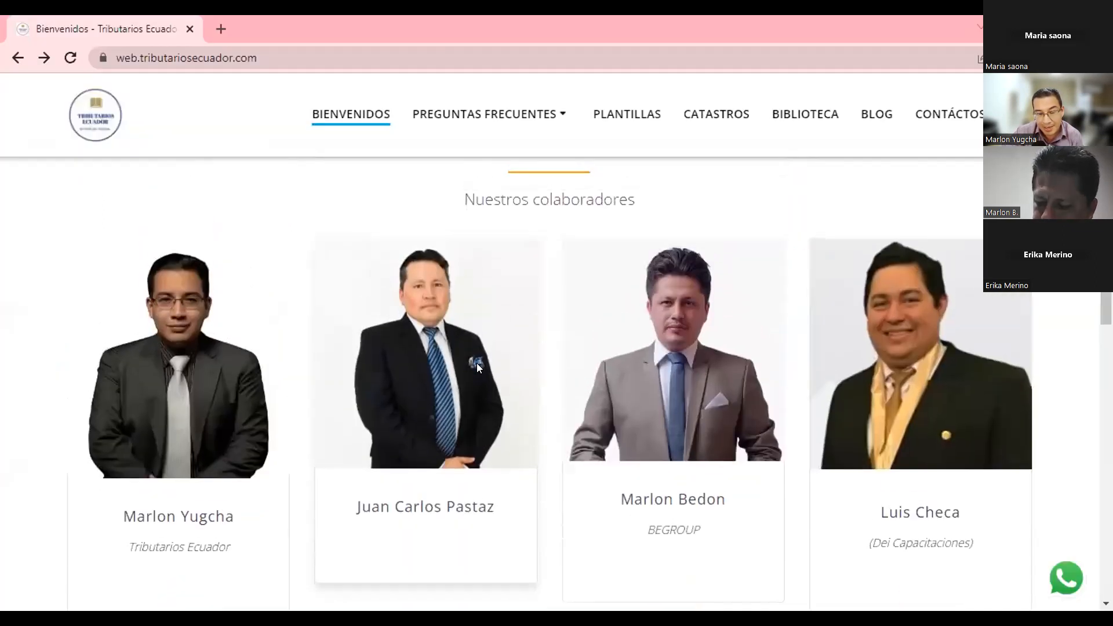
pyautogui.scroll(4, 476, 365)
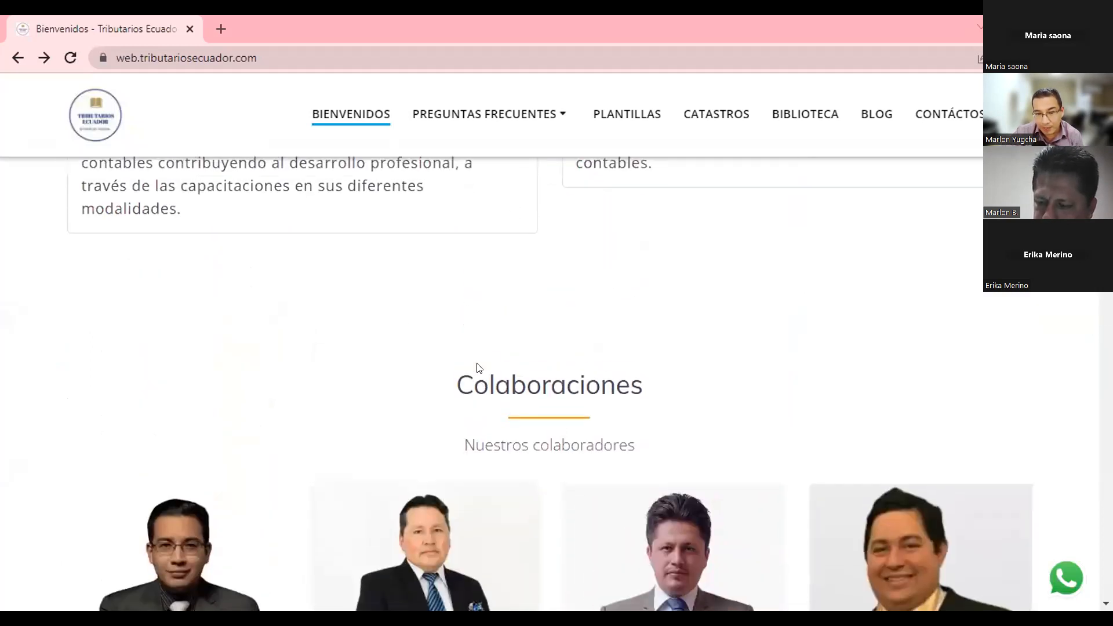
pyautogui.scroll(-4, 397, 485)
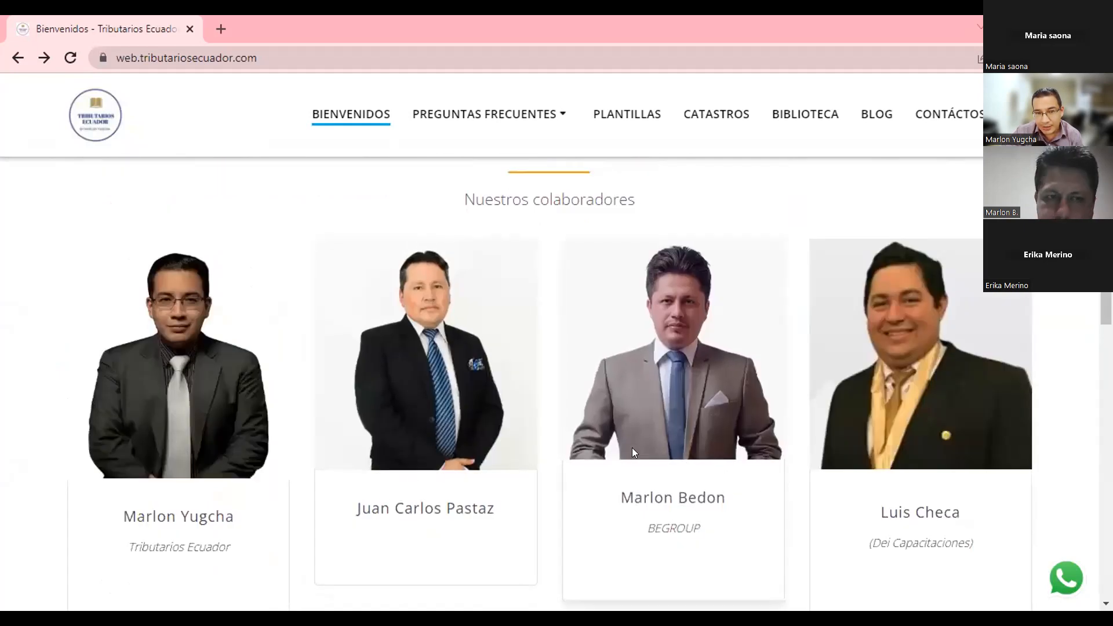
pyautogui.scroll(7, 633, 453)
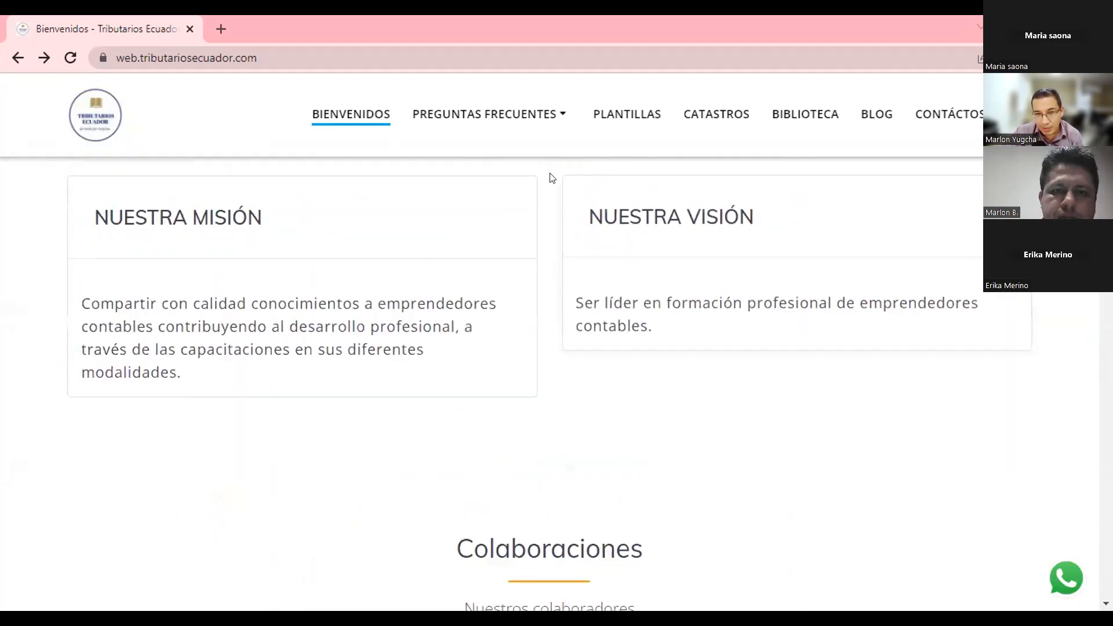
pyautogui.click(611, 114)
pyautogui.scroll(-2, 560, 284)
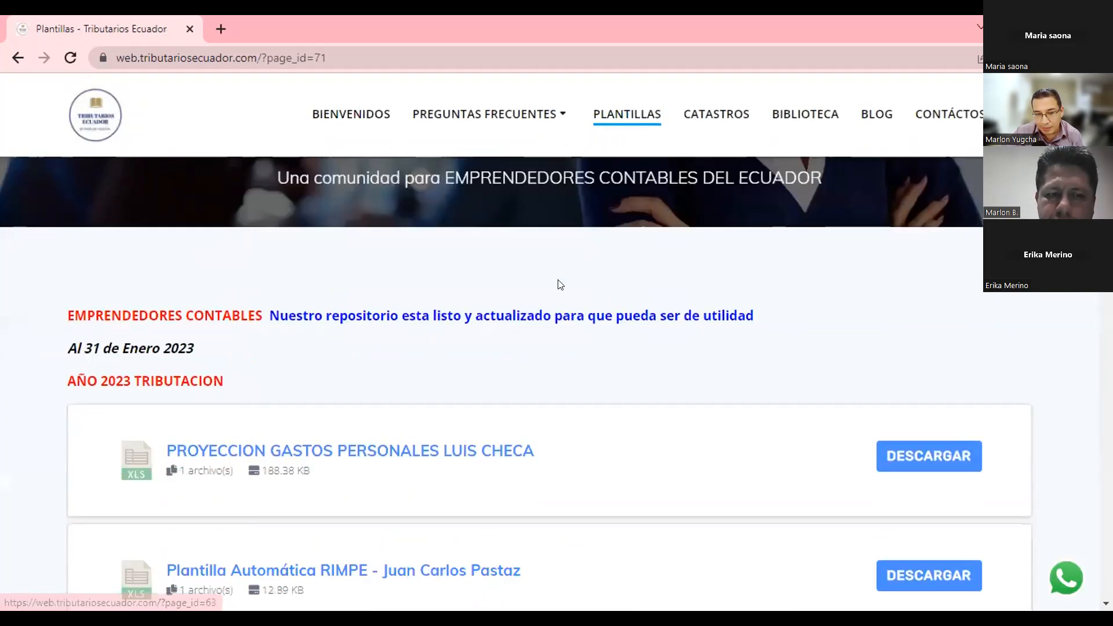
pyautogui.scroll(-15, 560, 284)
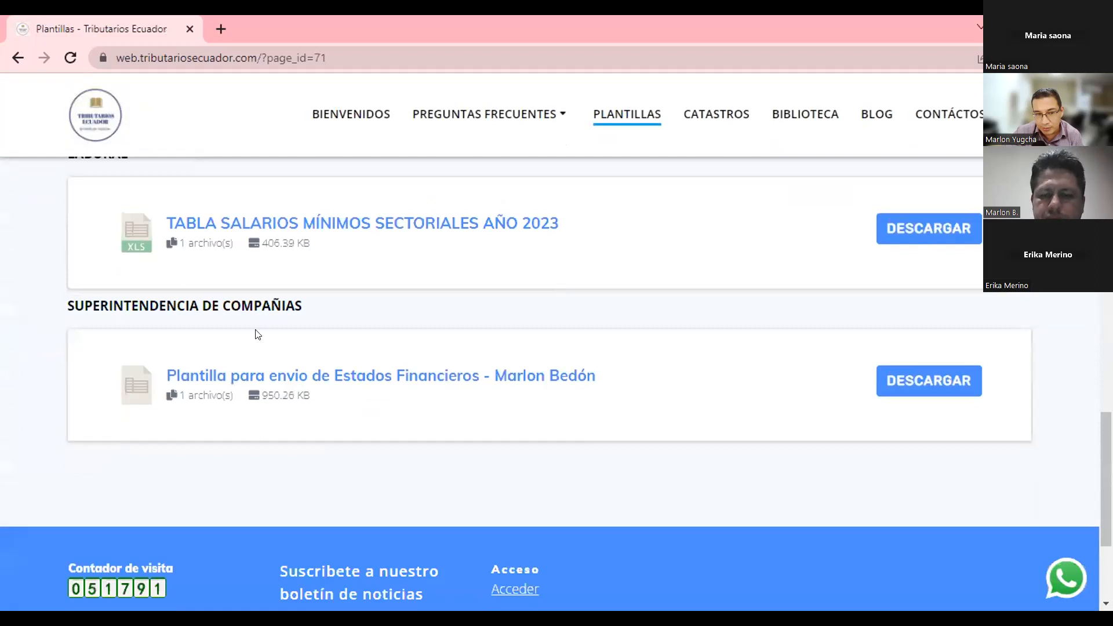